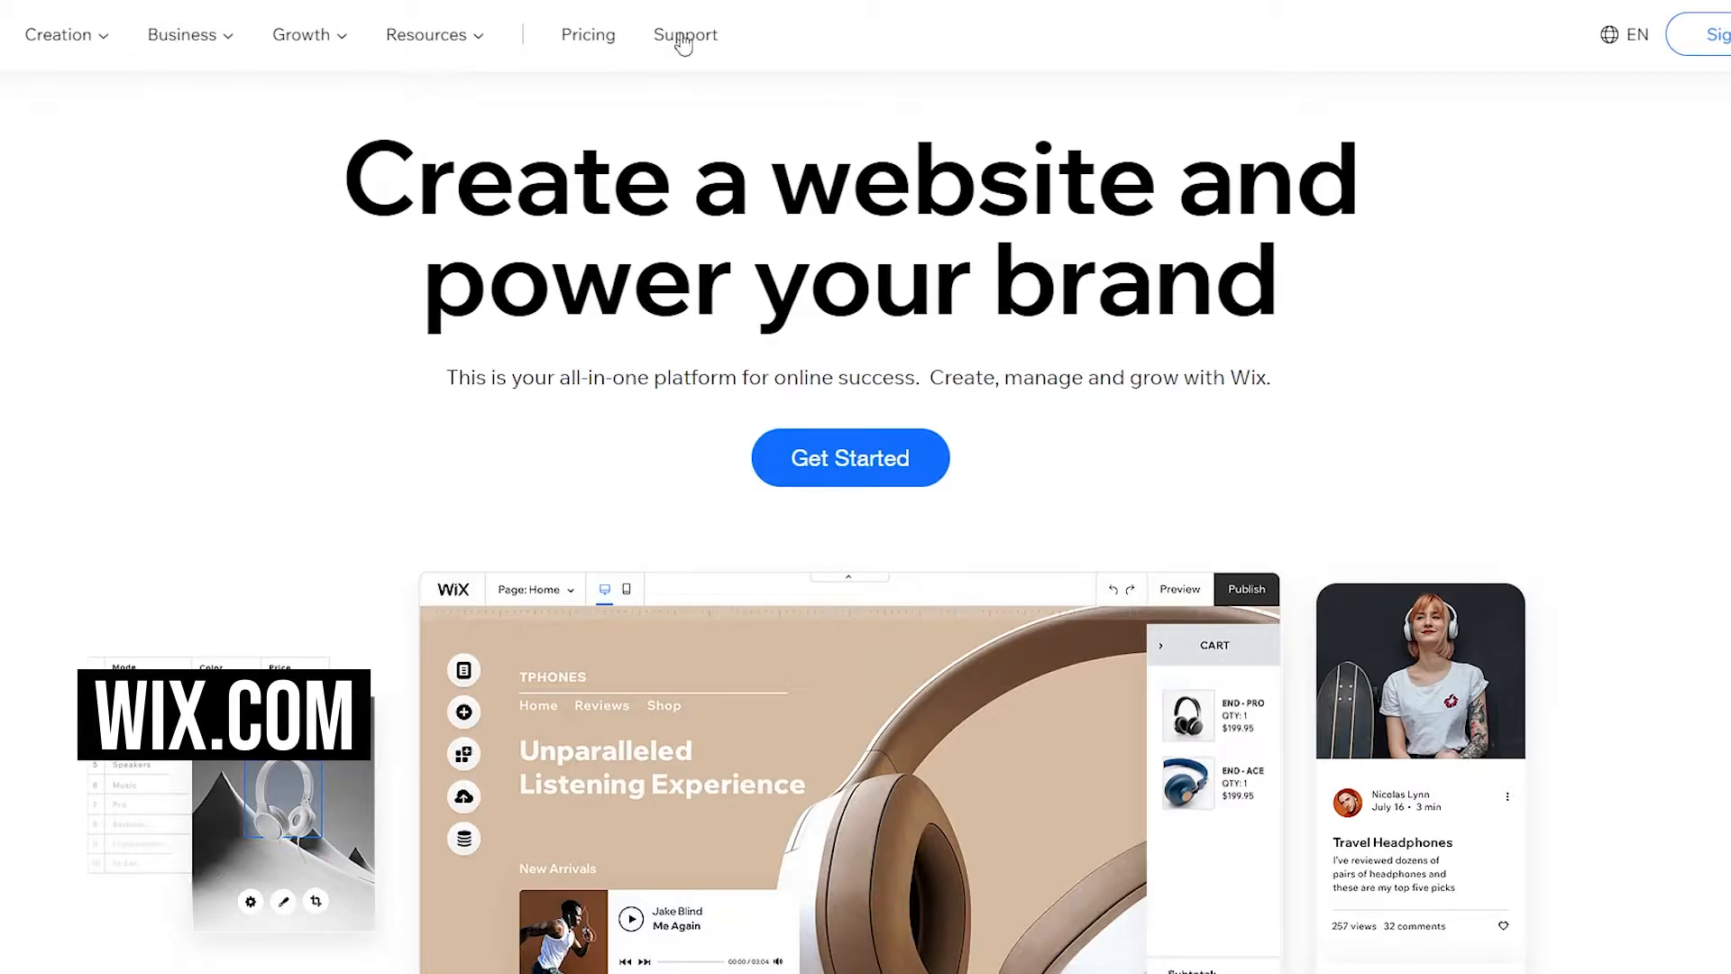
Step: Go from the Wix homepage through the sign-in page to the sign-up form for a new account
{"action": "scroll", "coordinate": [492, 311], "scroll_direction": "down", "scroll_amount": 1}
{"action": "scroll", "coordinate": [491, 311], "scroll_direction": "down", "scroll_amount": 1}
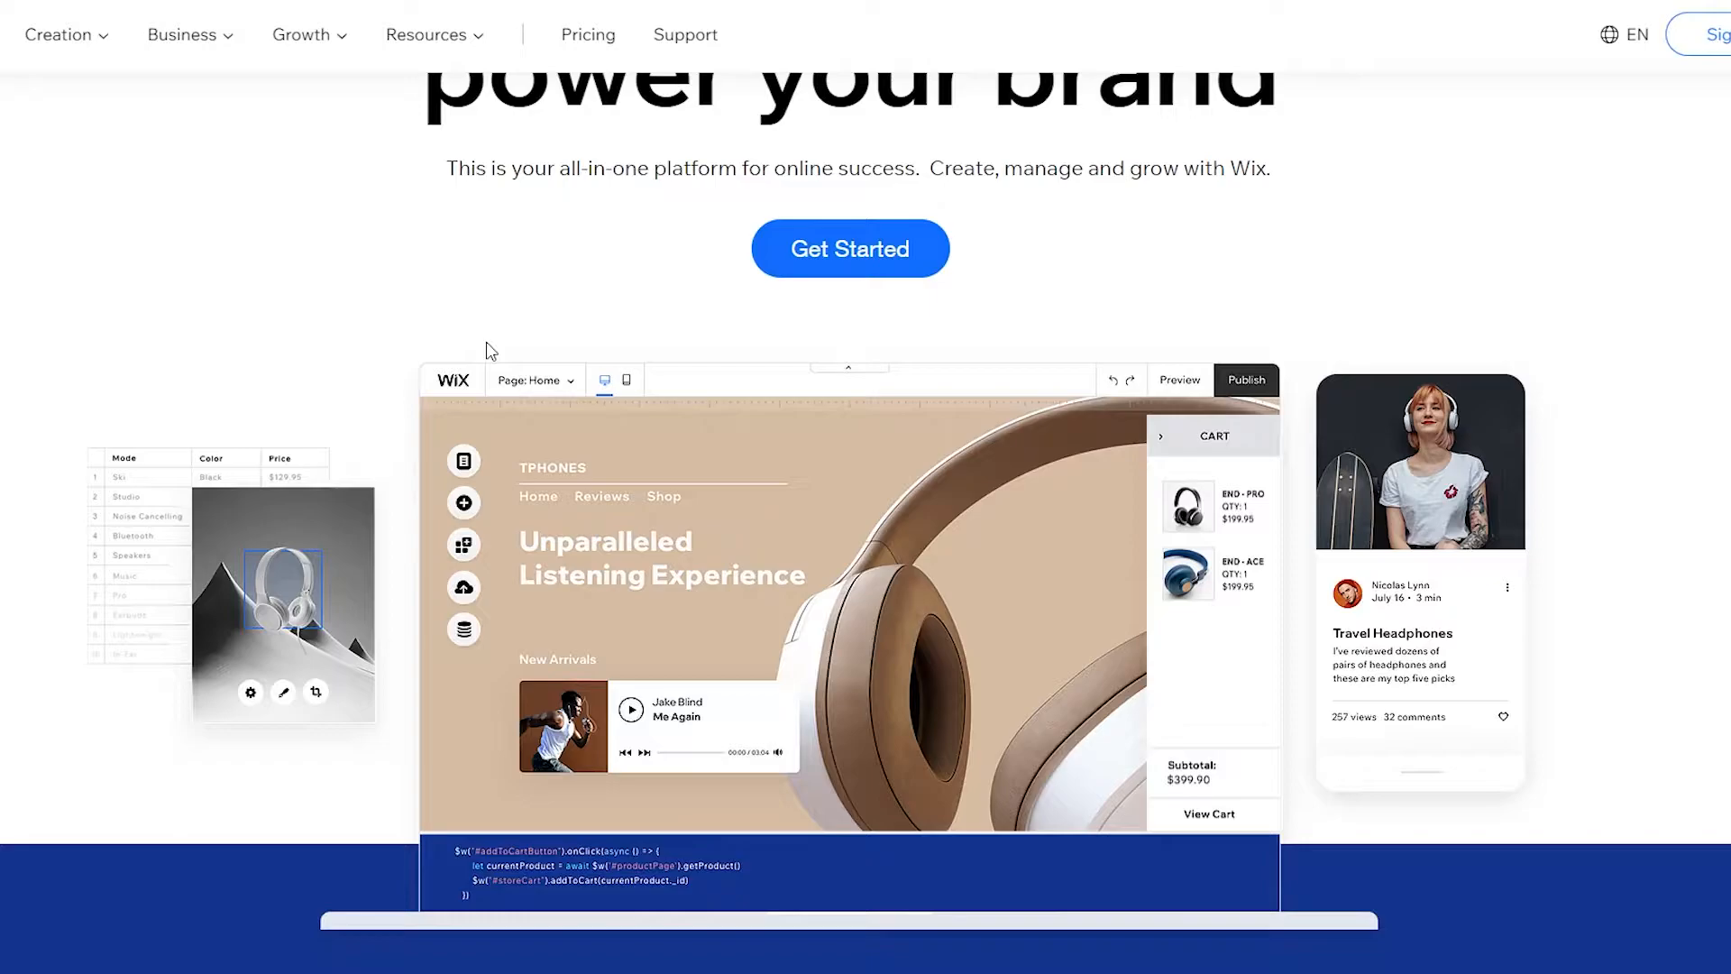
{"action": "scroll", "coordinate": [487, 352], "scroll_direction": "up", "scroll_amount": 2}
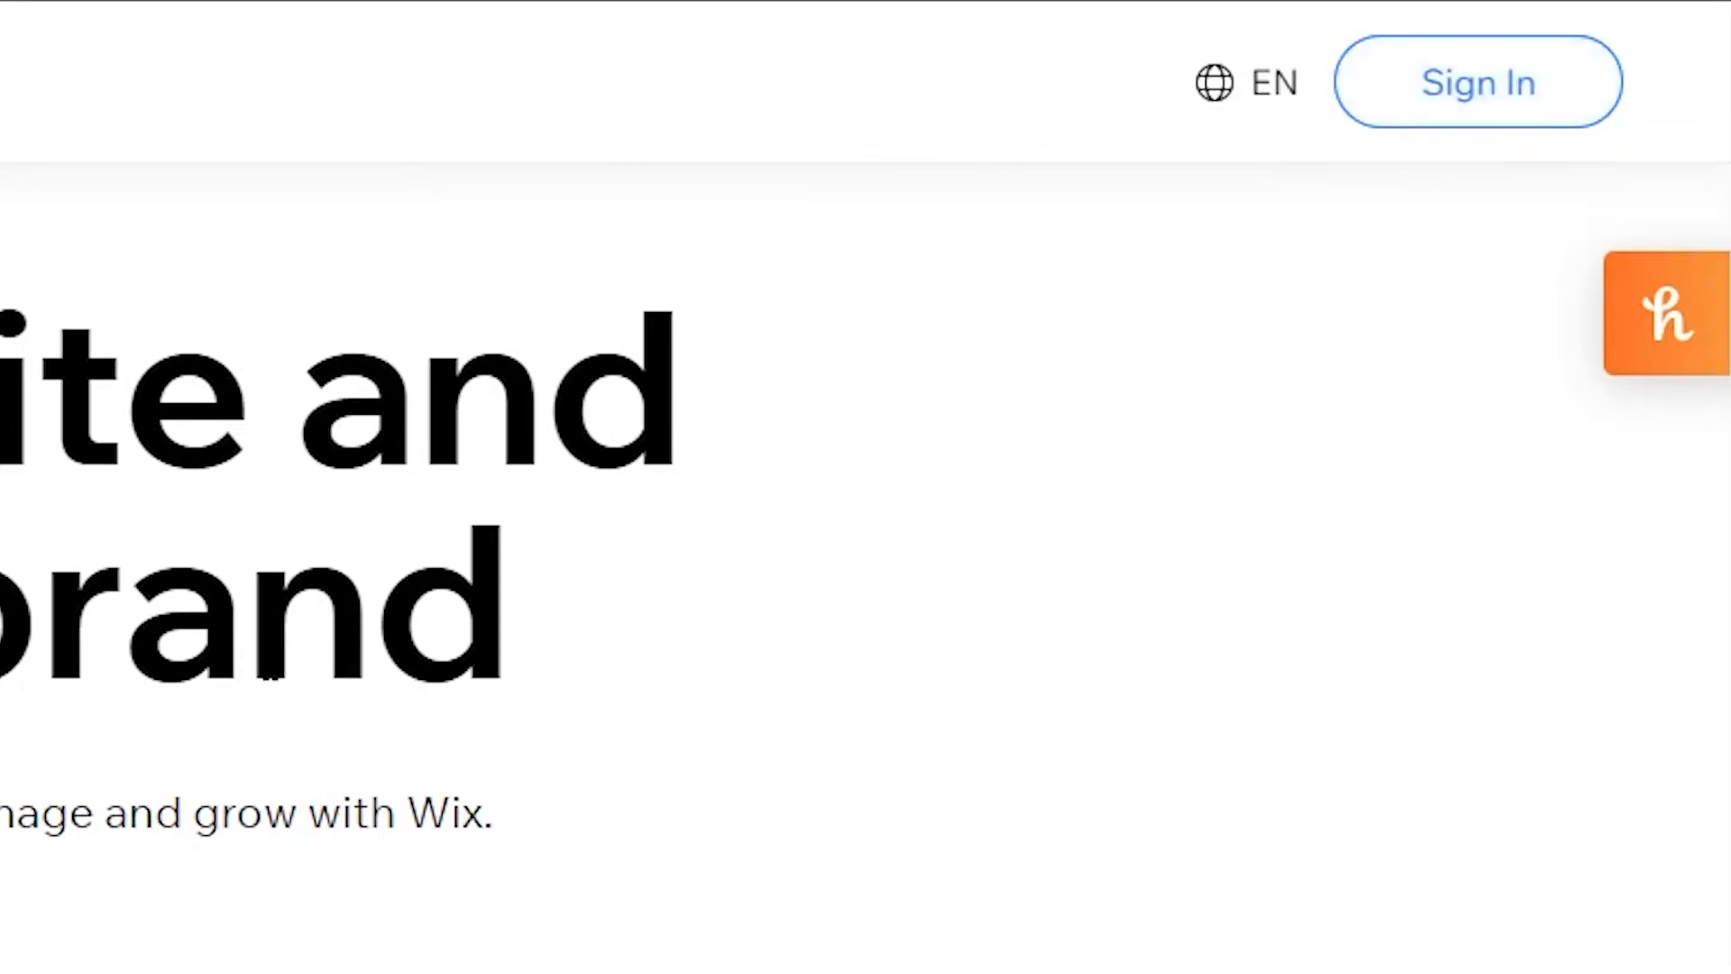
{"action": "left_click", "coordinate": [1454, 90]}
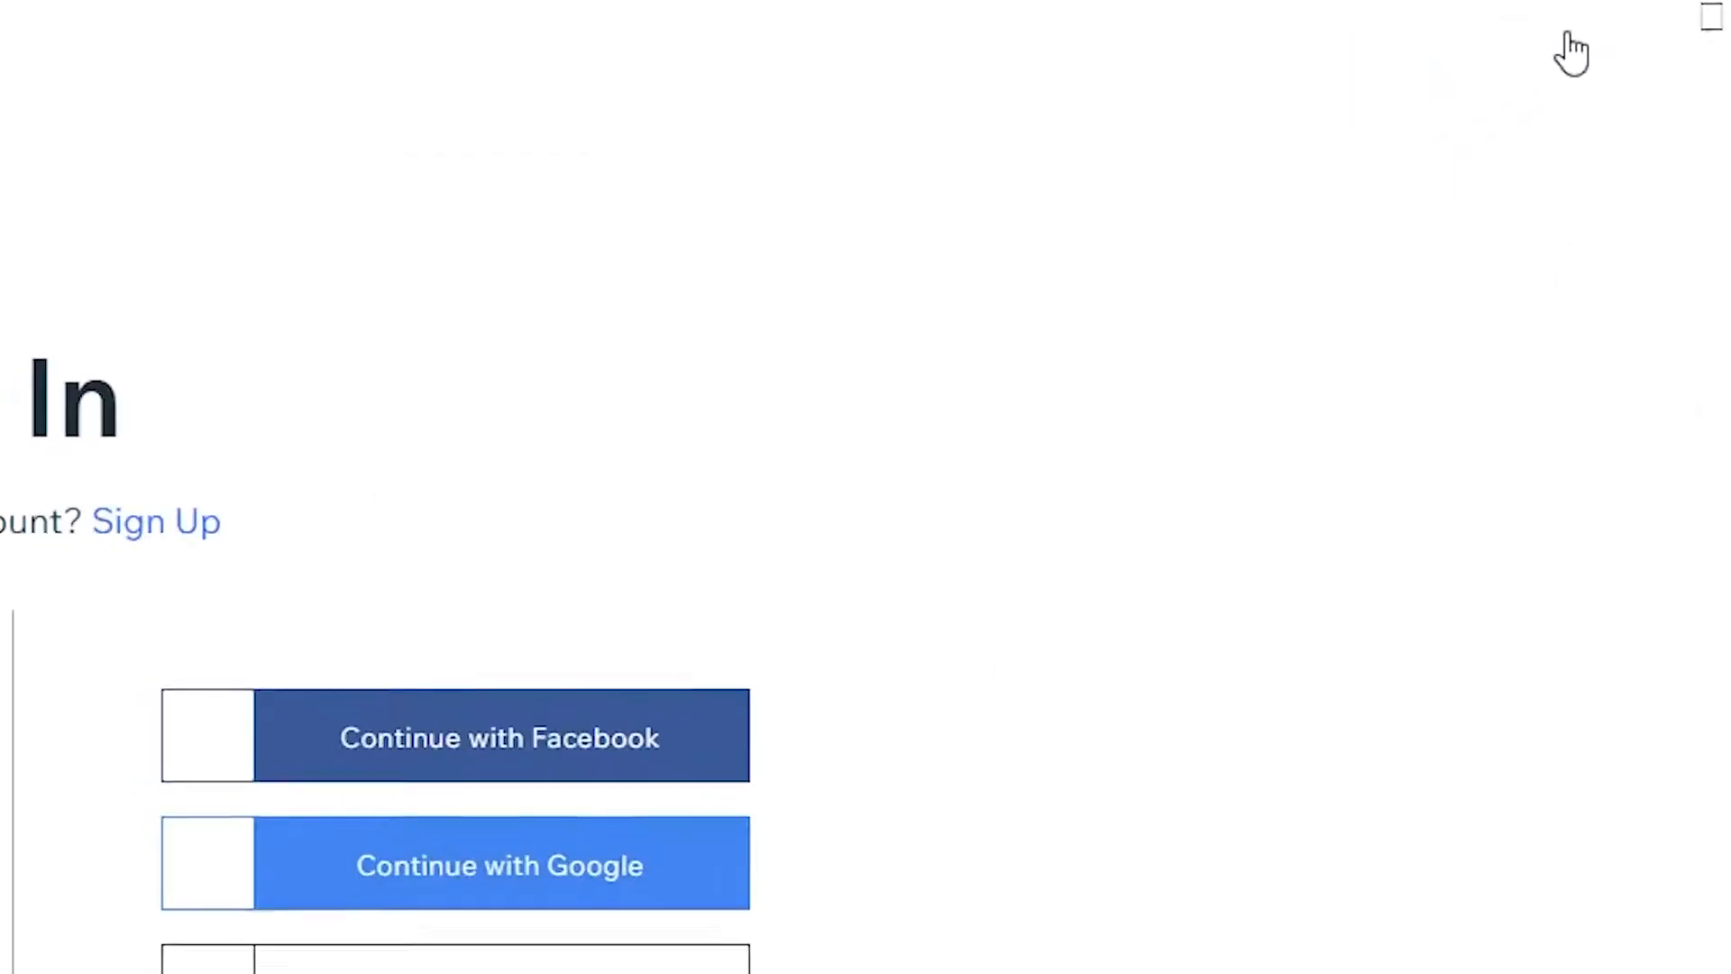
{"action": "left_click", "coordinate": [460, 527]}
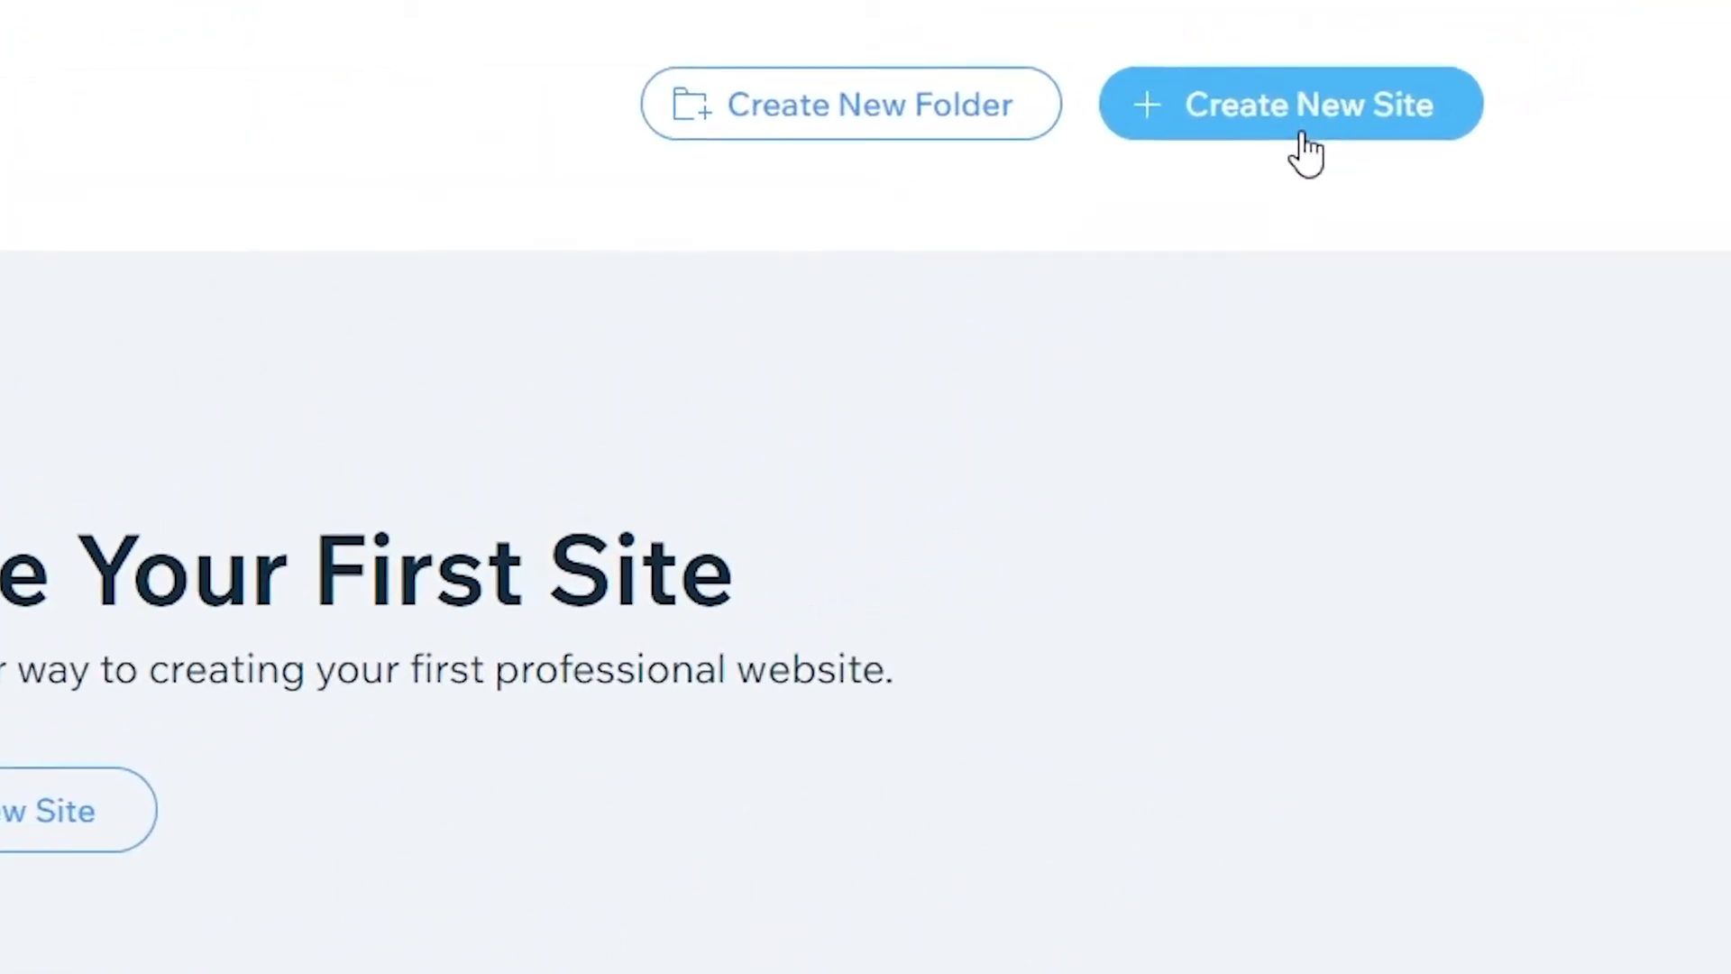
Step: Create a new site of the kind Other and choose to build it with the Editor from a template
{"action": "left_click", "coordinate": [1303, 137]}
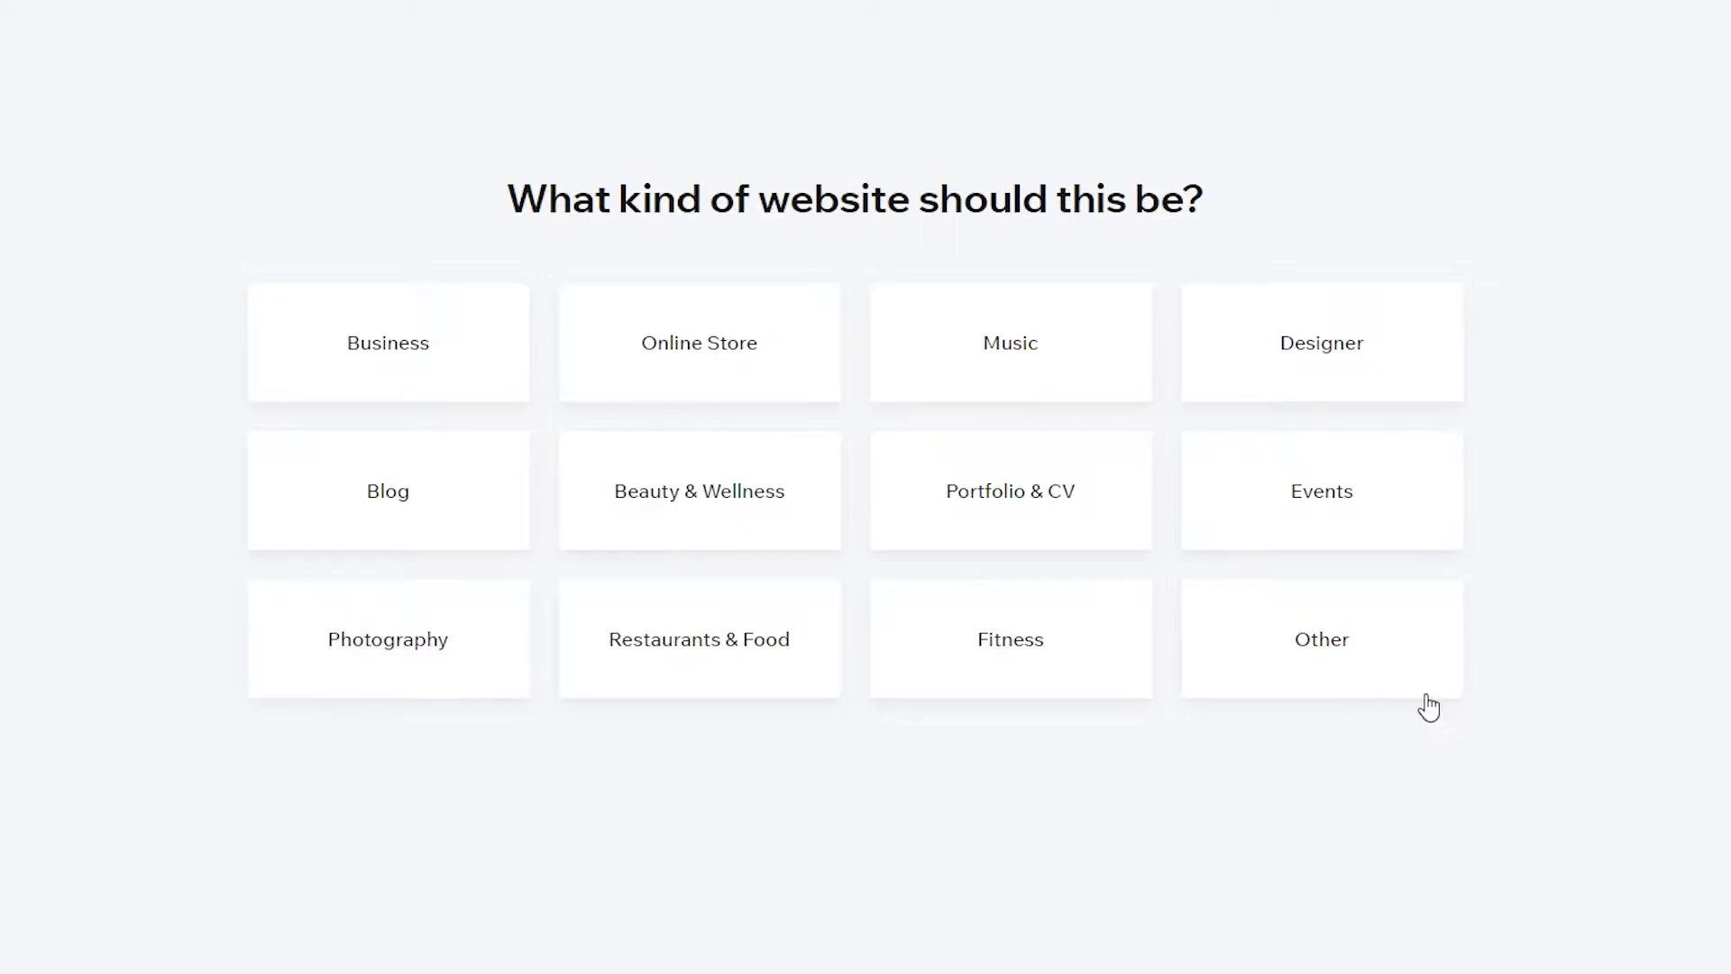
{"action": "left_click", "coordinate": [1398, 673]}
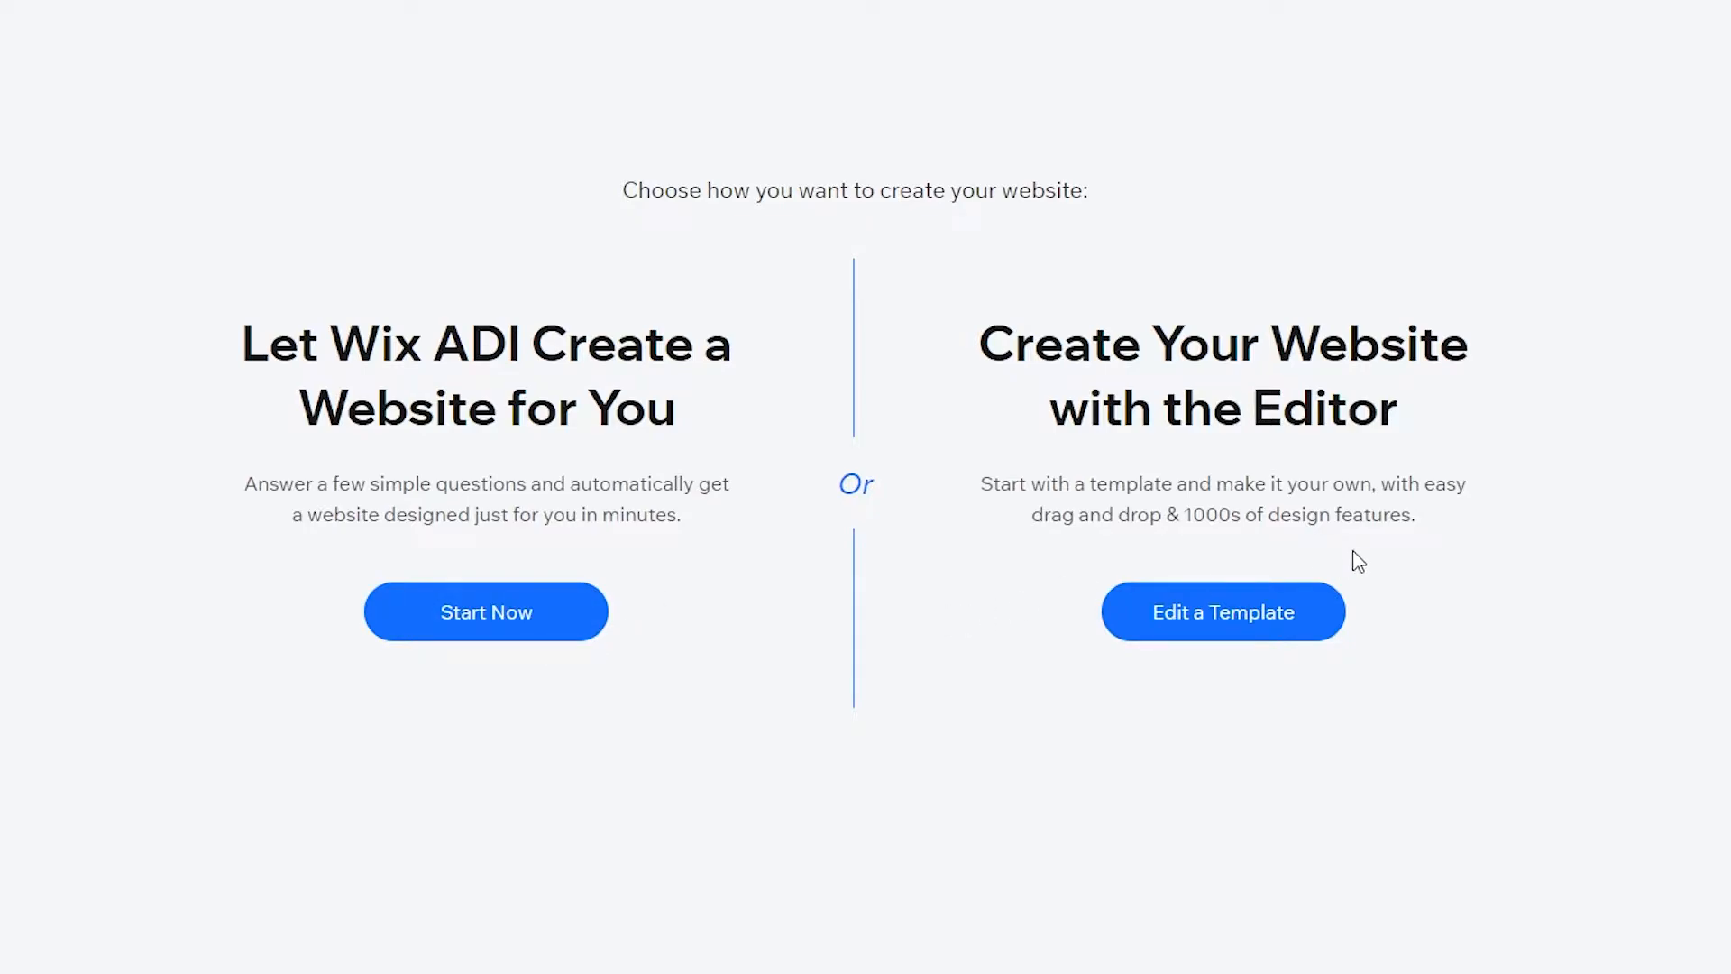
{"action": "left_click", "coordinate": [1260, 620]}
Step: Look through the first page of all website templates, checking the designs and the site type named under each
{"action": "scroll", "coordinate": [1221, 645], "scroll_direction": "down", "scroll_amount": 10}
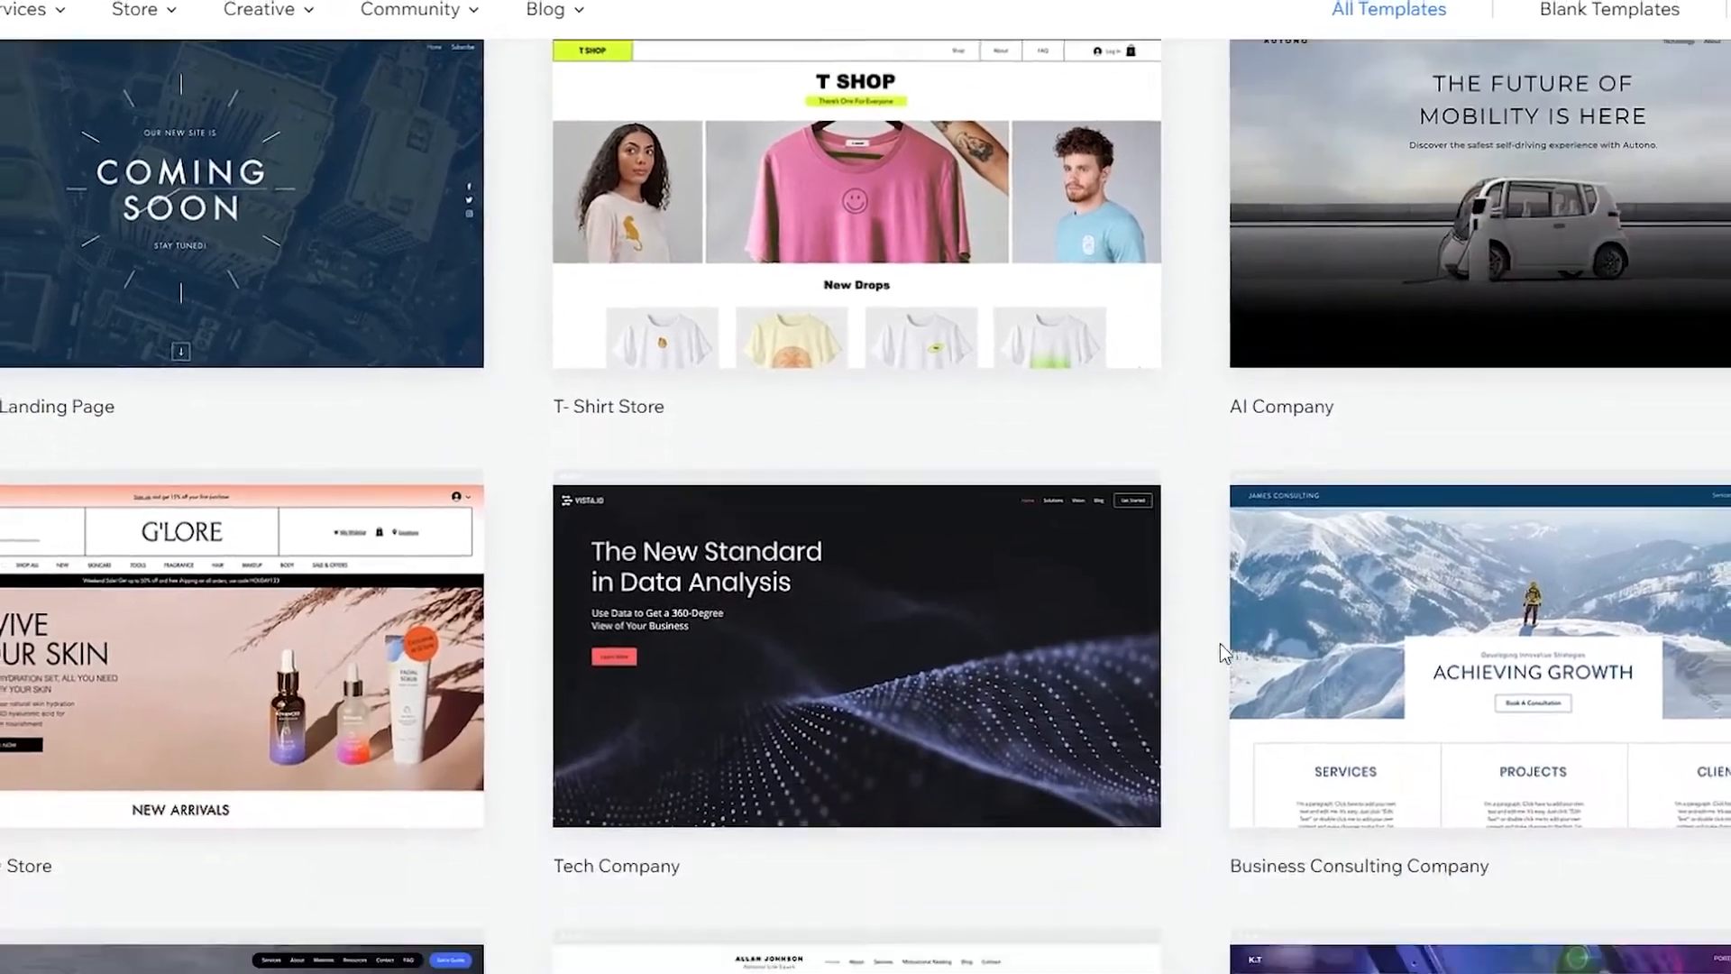
{"action": "scroll", "coordinate": [1192, 616], "scroll_direction": "down", "scroll_amount": 7}
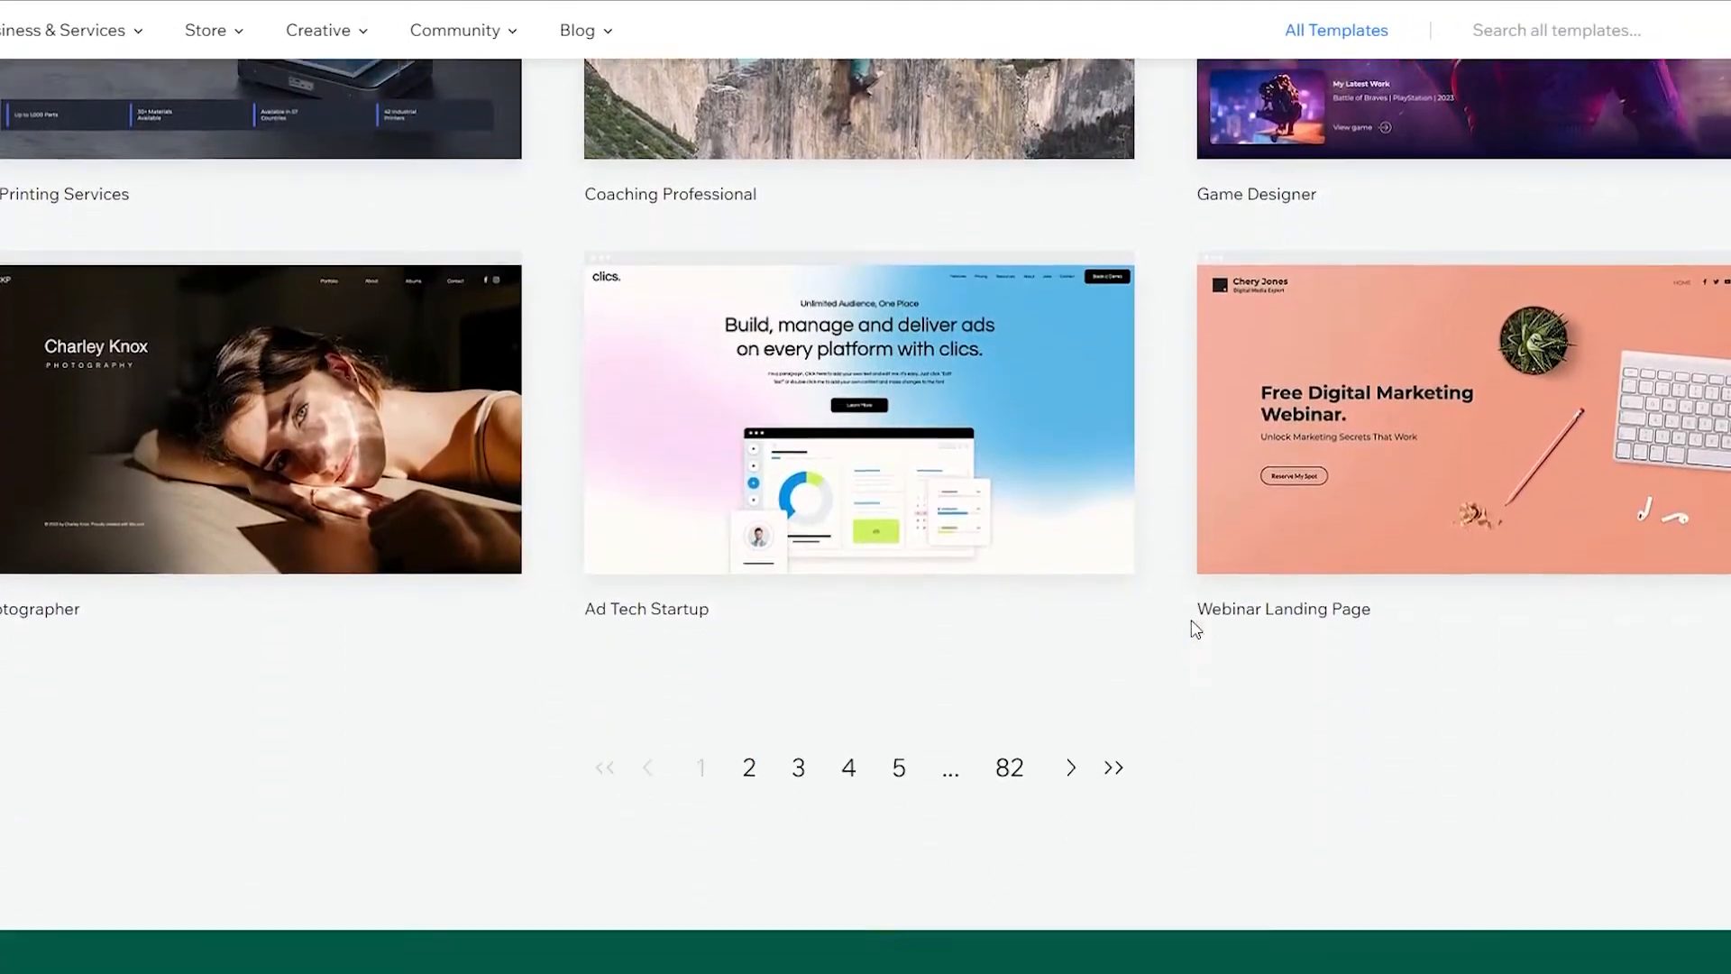
{"action": "scroll", "coordinate": [1198, 631], "scroll_direction": "up", "scroll_amount": 5}
{"action": "scroll", "coordinate": [1191, 657], "scroll_direction": "up", "scroll_amount": 5}
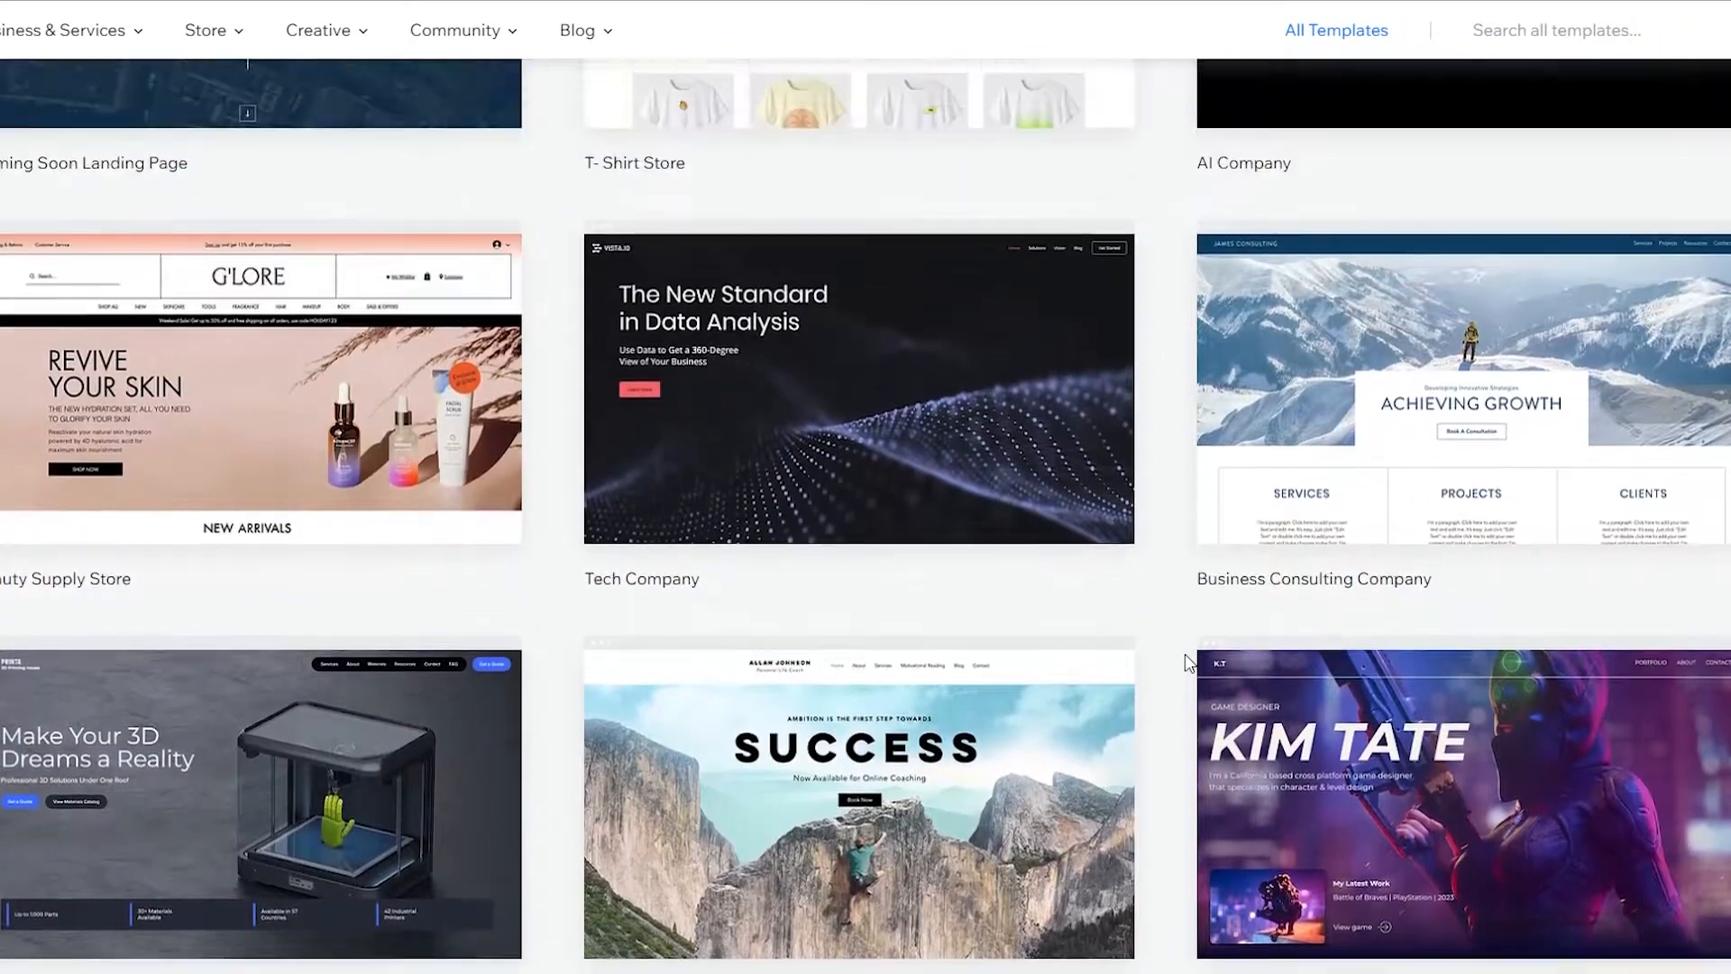
{"action": "scroll", "coordinate": [1191, 656], "scroll_direction": "up", "scroll_amount": 4}
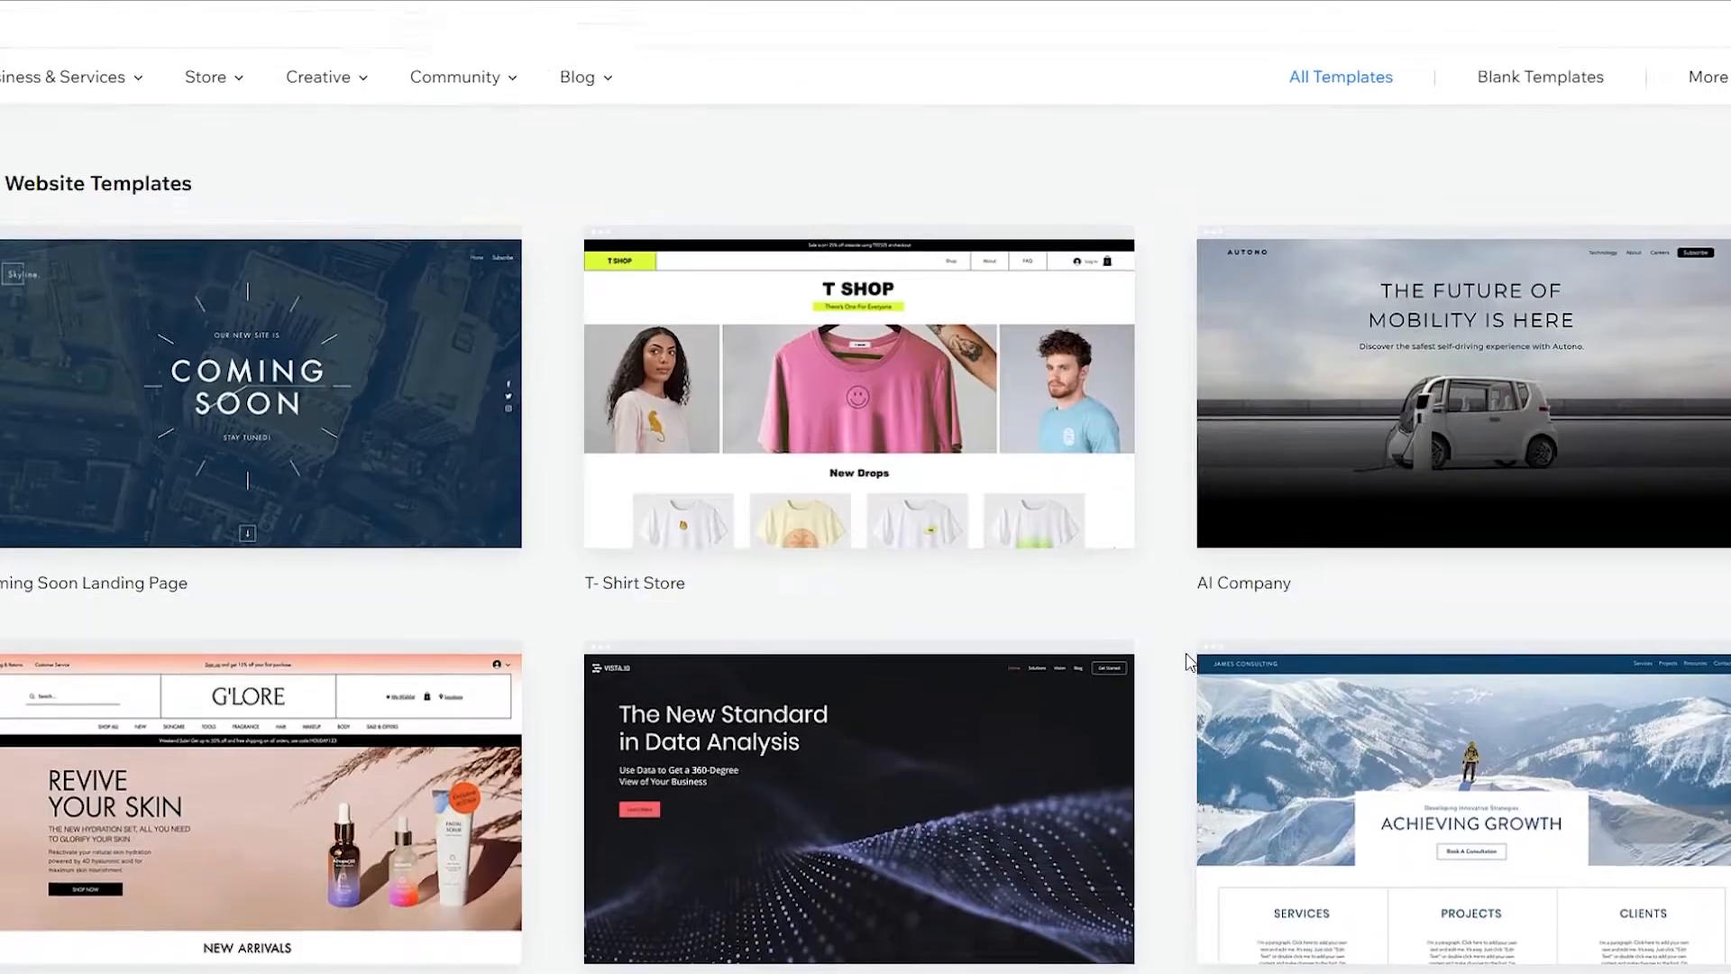
{"action": "scroll", "coordinate": [887, 673], "scroll_direction": "down", "scroll_amount": 2}
{"action": "mouse_move", "coordinate": [887, 672]}
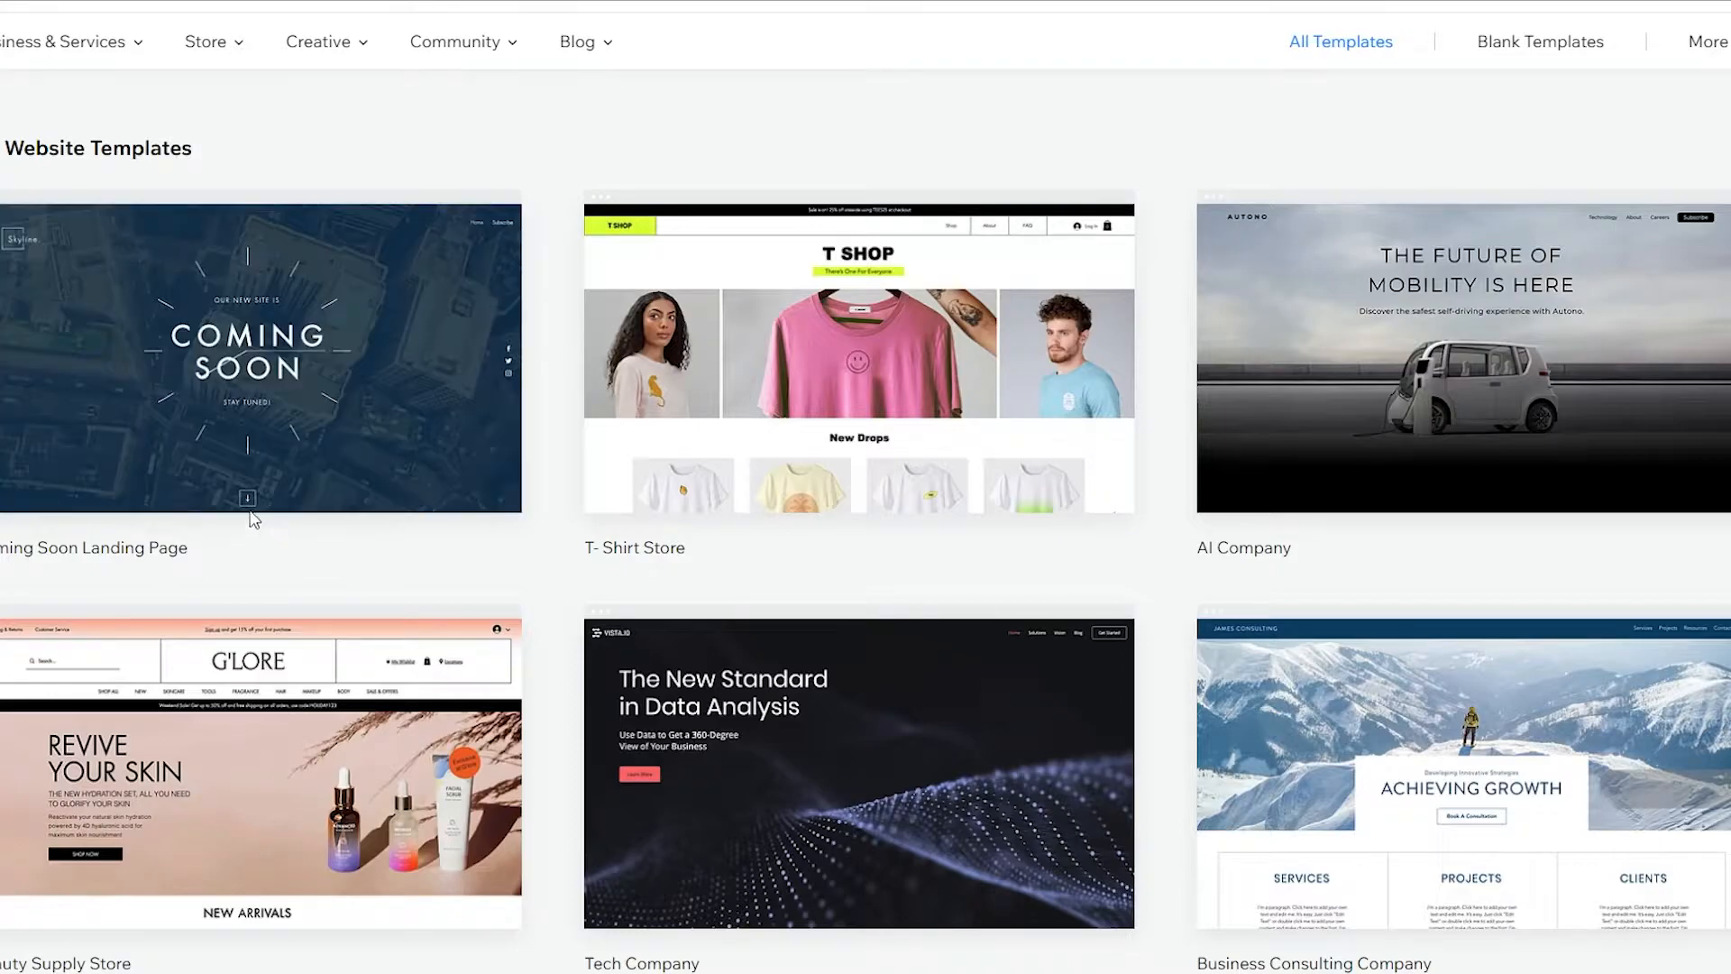
{"action": "mouse_move", "coordinate": [246, 496]}
{"action": "left_click_drag", "start_coordinate": [92, 549], "coordinate": [193, 559]}
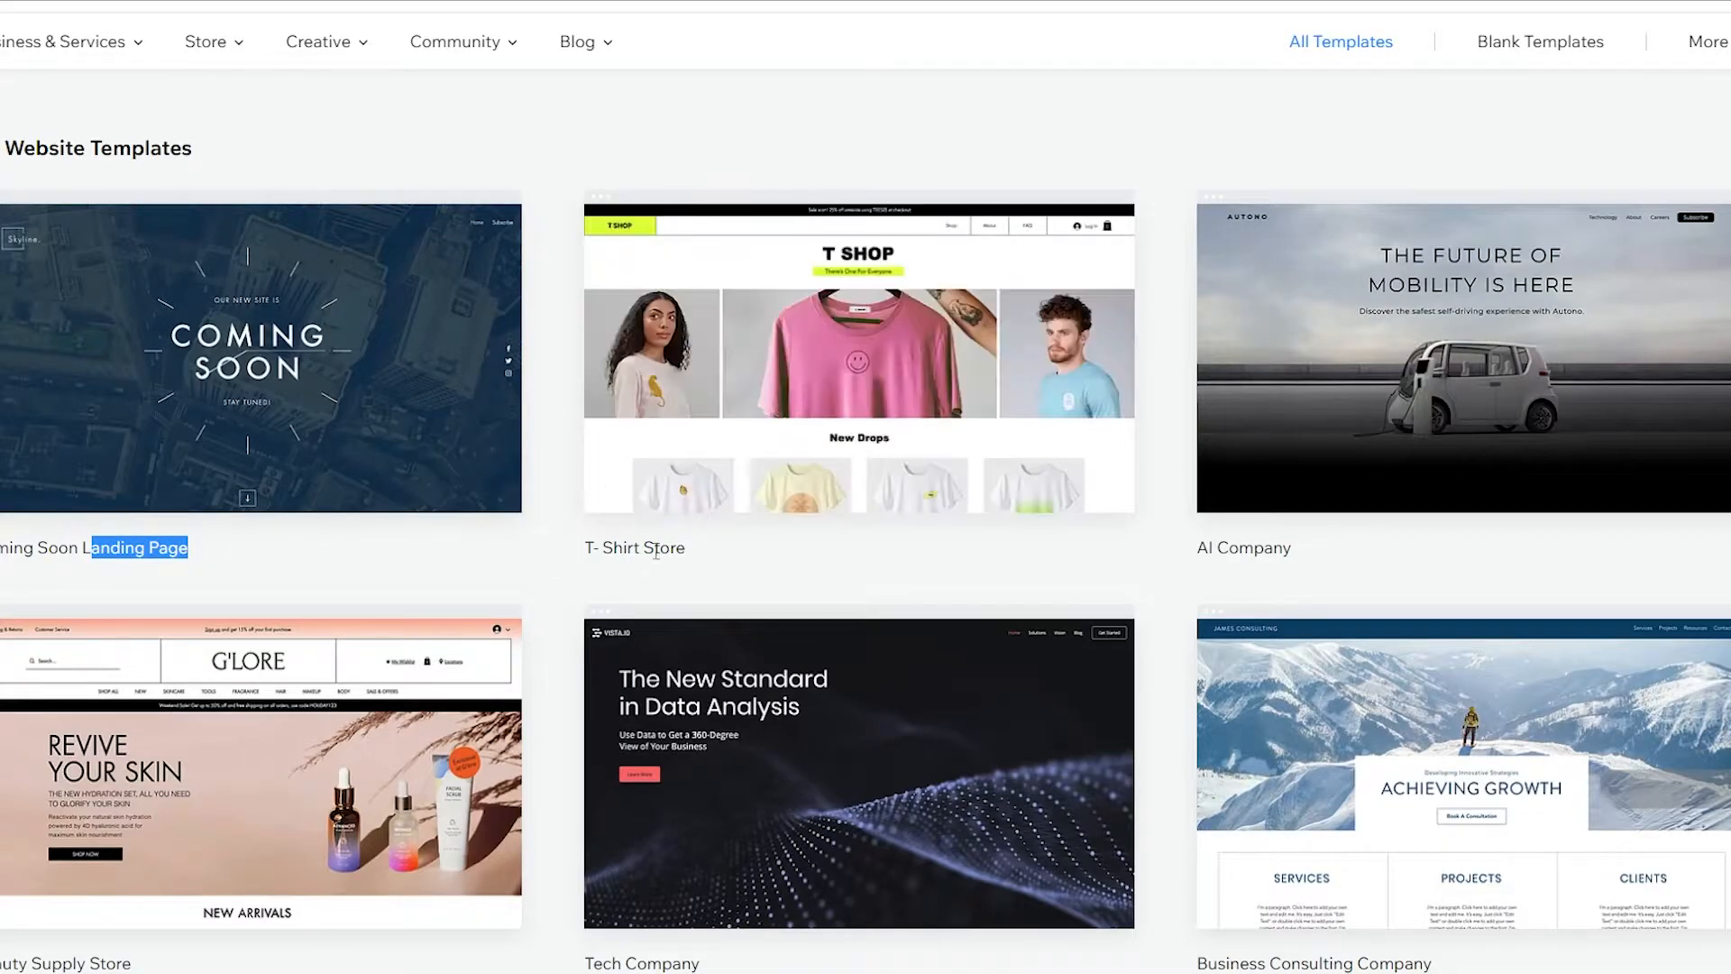
{"action": "left_click_drag", "start_coordinate": [588, 547], "coordinate": [706, 559]}
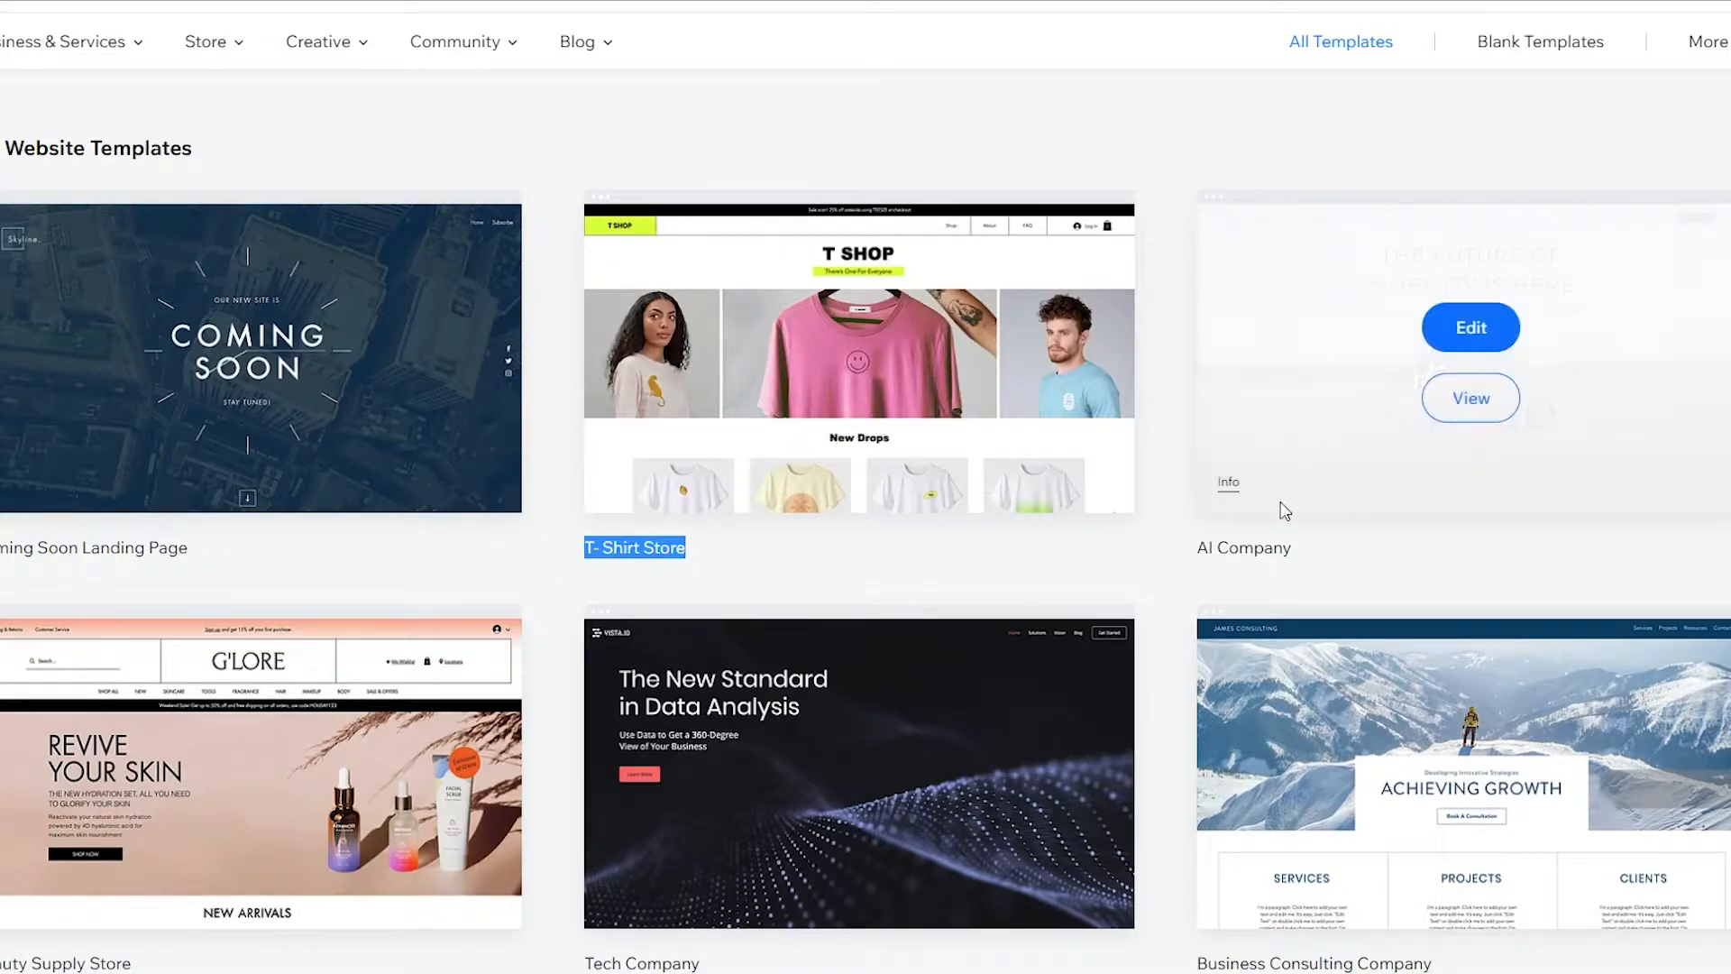
{"action": "scroll", "coordinate": [1320, 468], "scroll_direction": "down", "scroll_amount": 2}
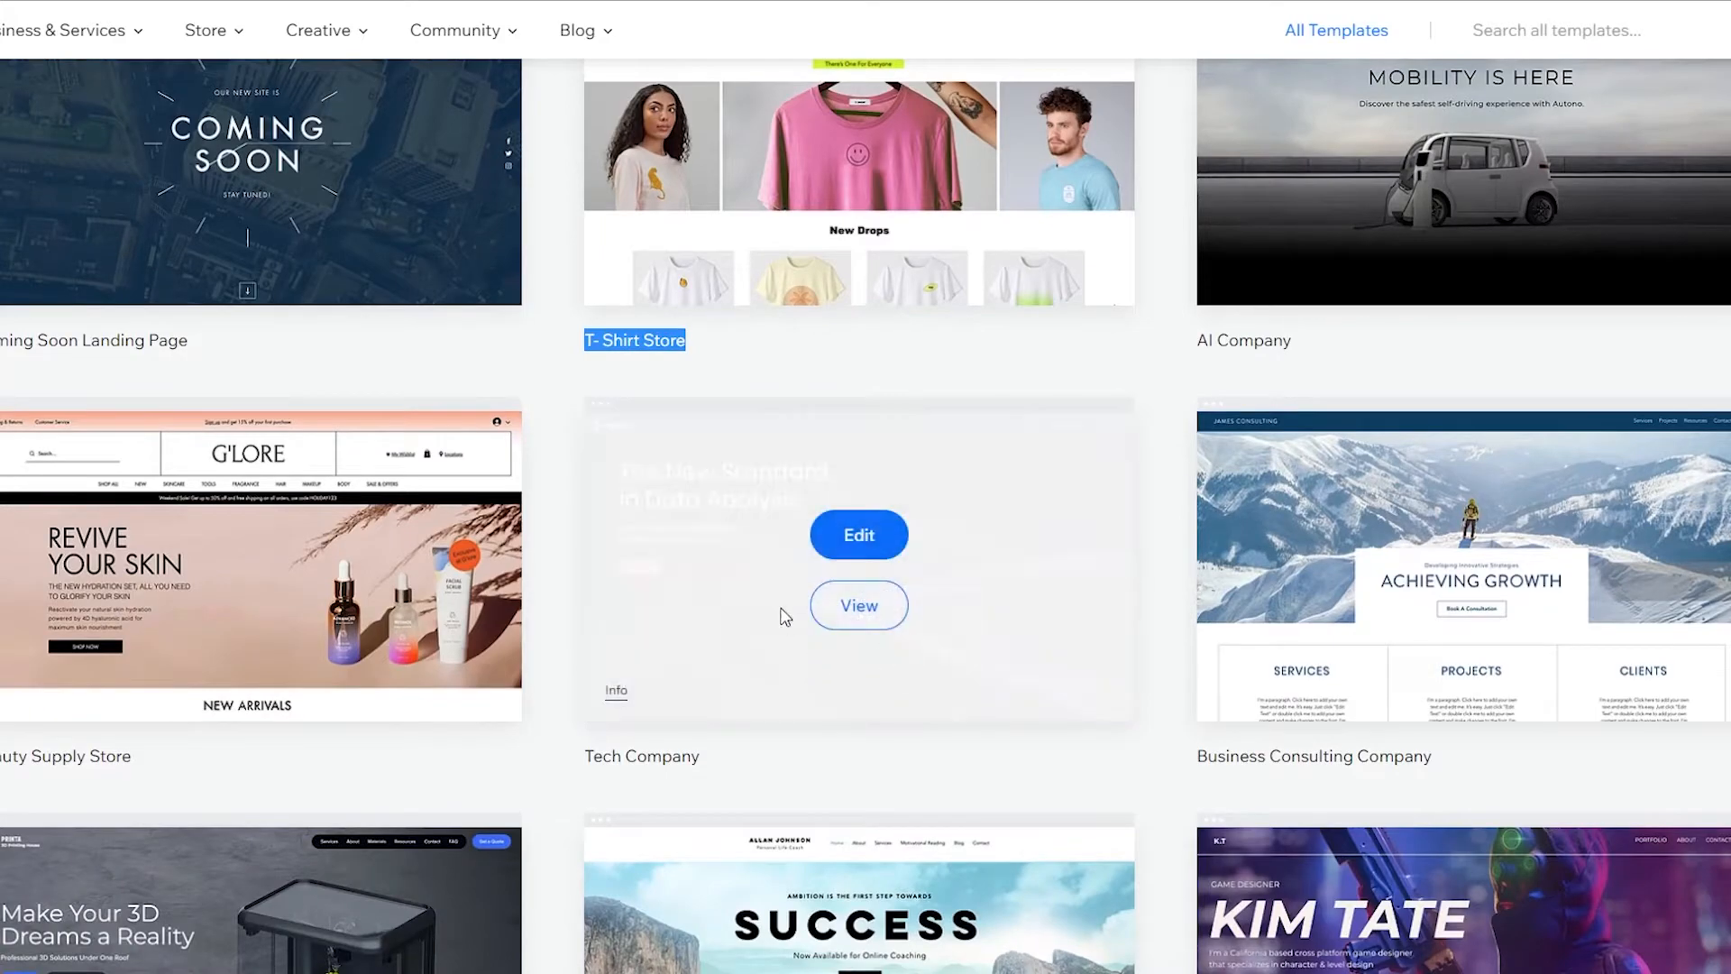
{"action": "scroll", "coordinate": [1480, 657], "scroll_direction": "down", "scroll_amount": 1}
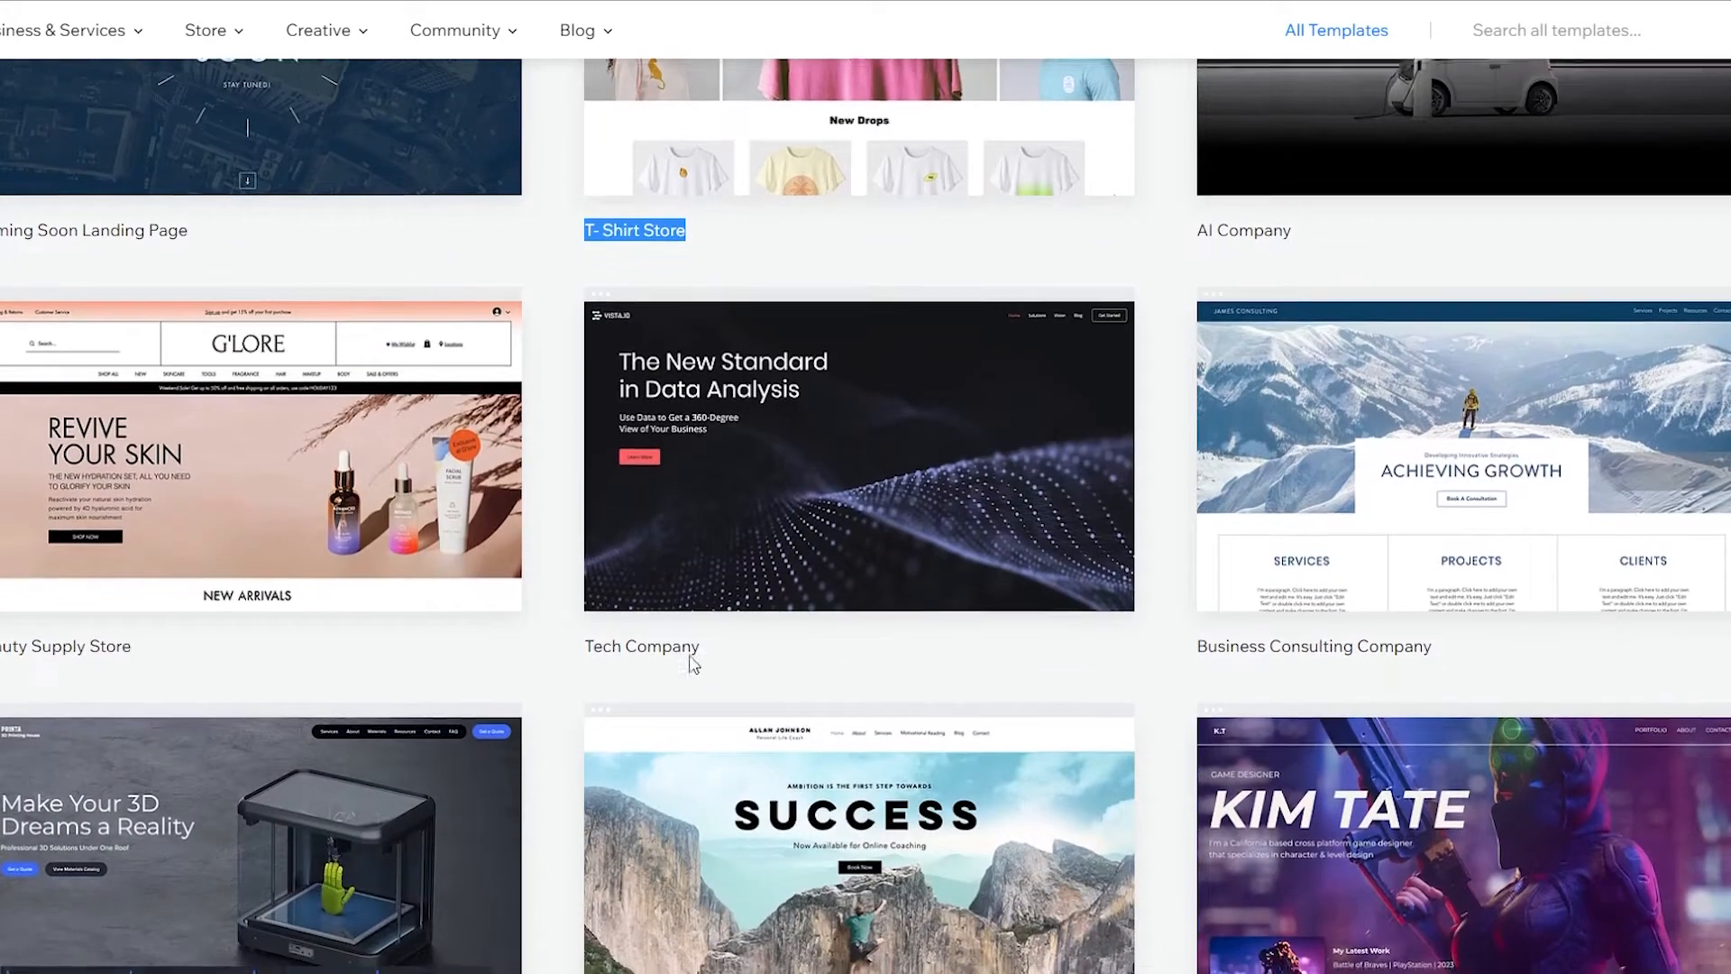
{"action": "scroll", "coordinate": [1164, 672], "scroll_direction": "down", "scroll_amount": 2}
{"action": "scroll", "coordinate": [1163, 812], "scroll_direction": "down", "scroll_amount": 7}
{"action": "scroll", "coordinate": [387, 753], "scroll_direction": "up", "scroll_amount": 3}
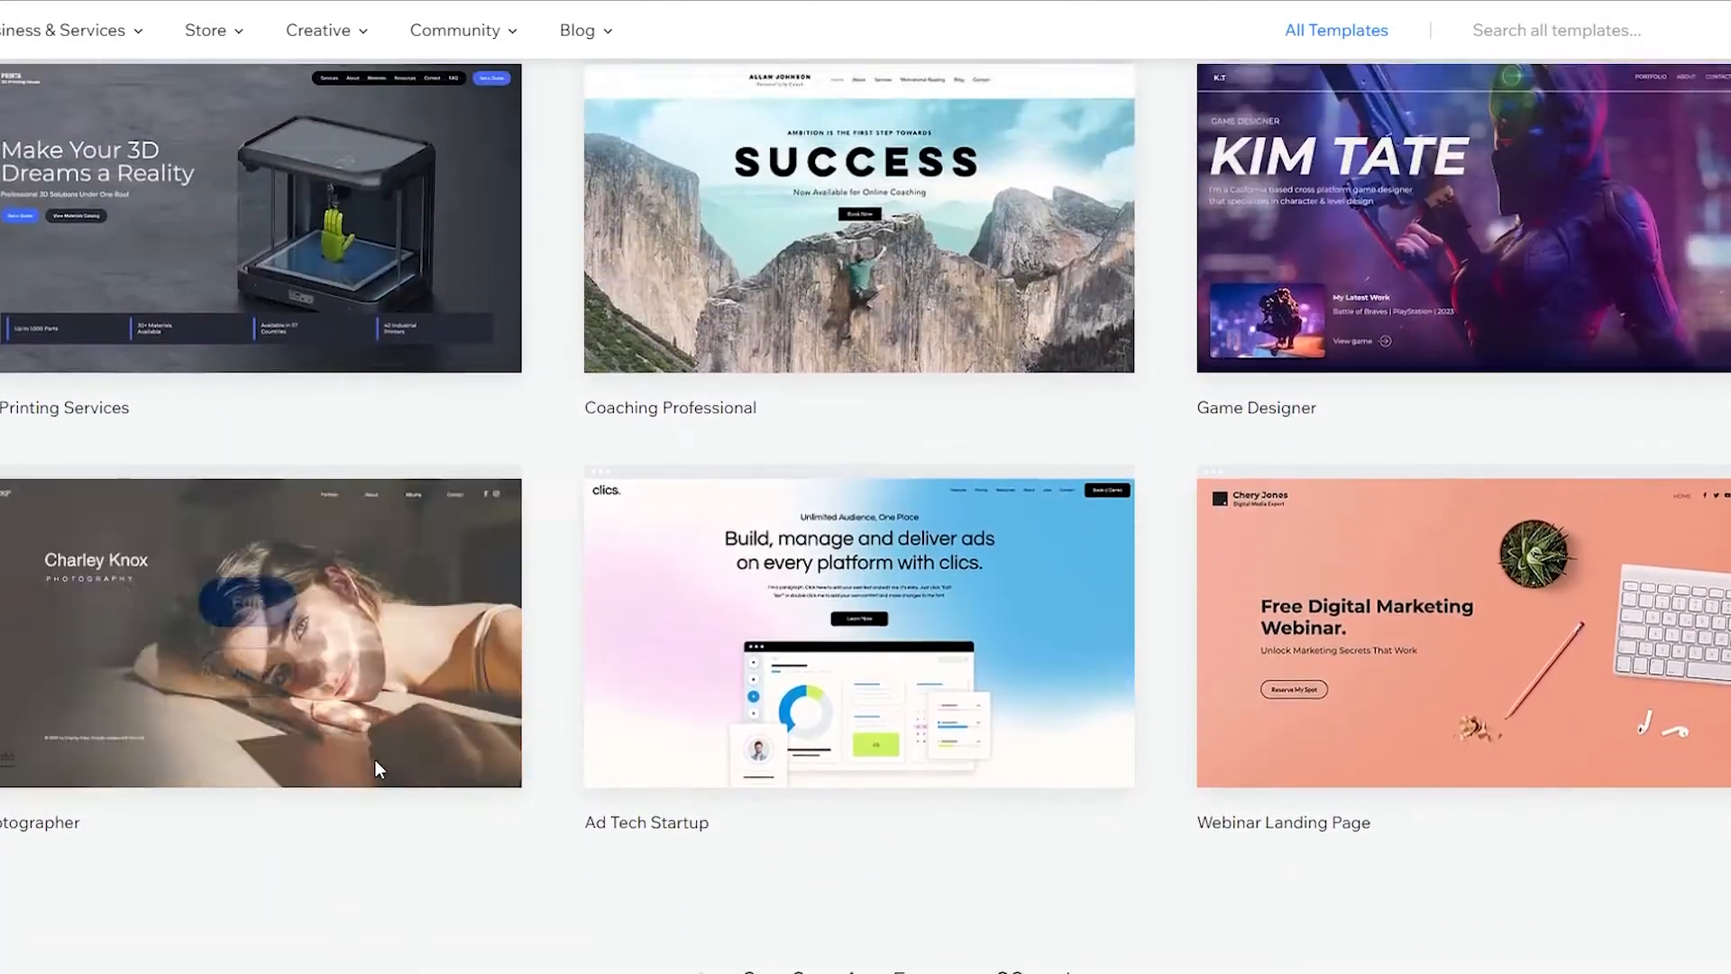
{"action": "scroll", "coordinate": [415, 785], "scroll_direction": "down", "scroll_amount": 2}
{"action": "scroll", "coordinate": [492, 821], "scroll_direction": "up", "scroll_amount": 8}
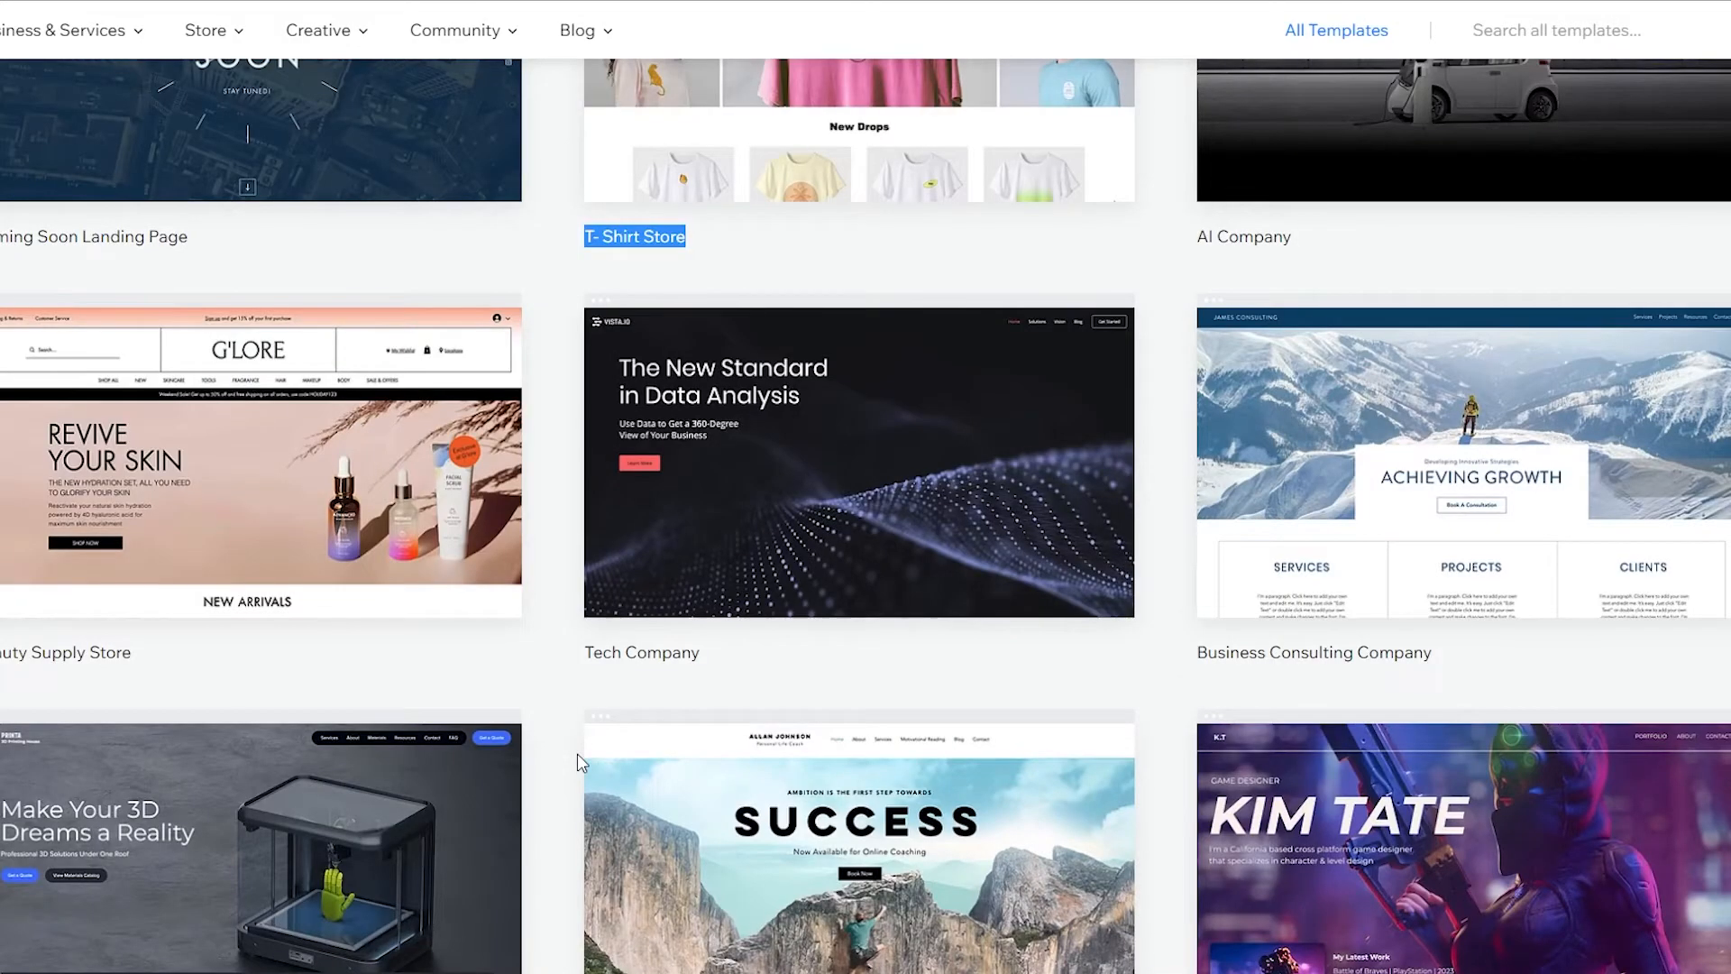
{"action": "scroll", "coordinate": [577, 754], "scroll_direction": "up", "scroll_amount": 4}
{"action": "mouse_move", "coordinate": [504, 798]}
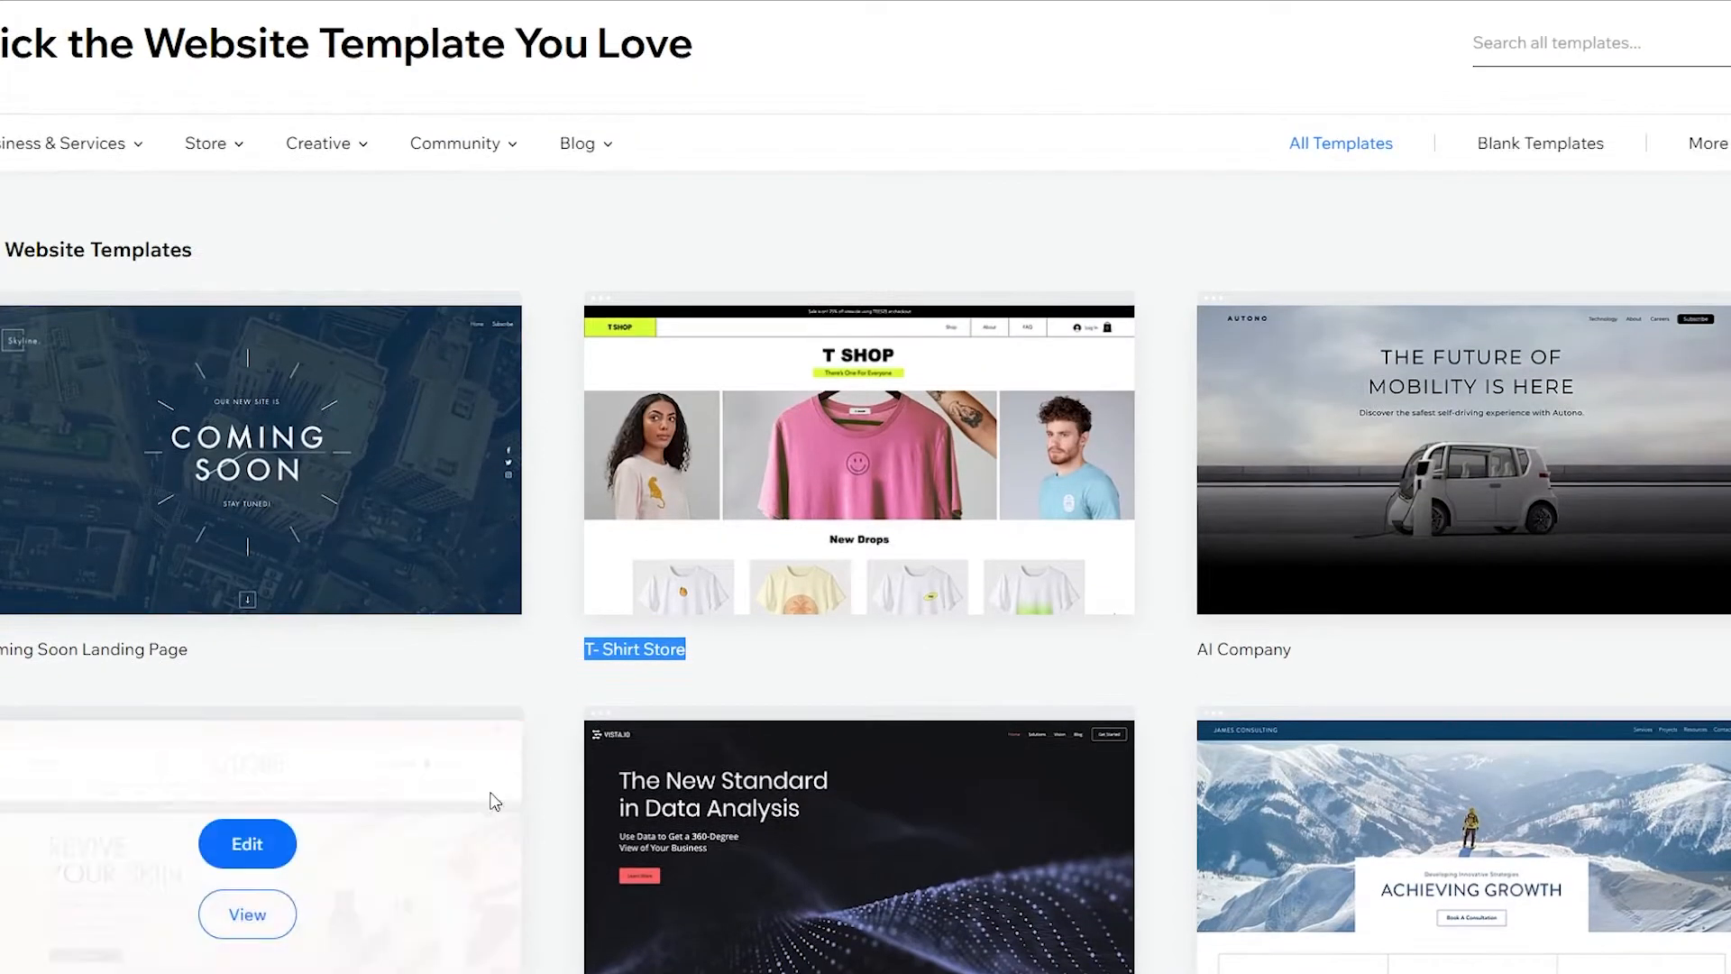
{"action": "scroll", "coordinate": [520, 791], "scroll_direction": "up", "scroll_amount": 1}
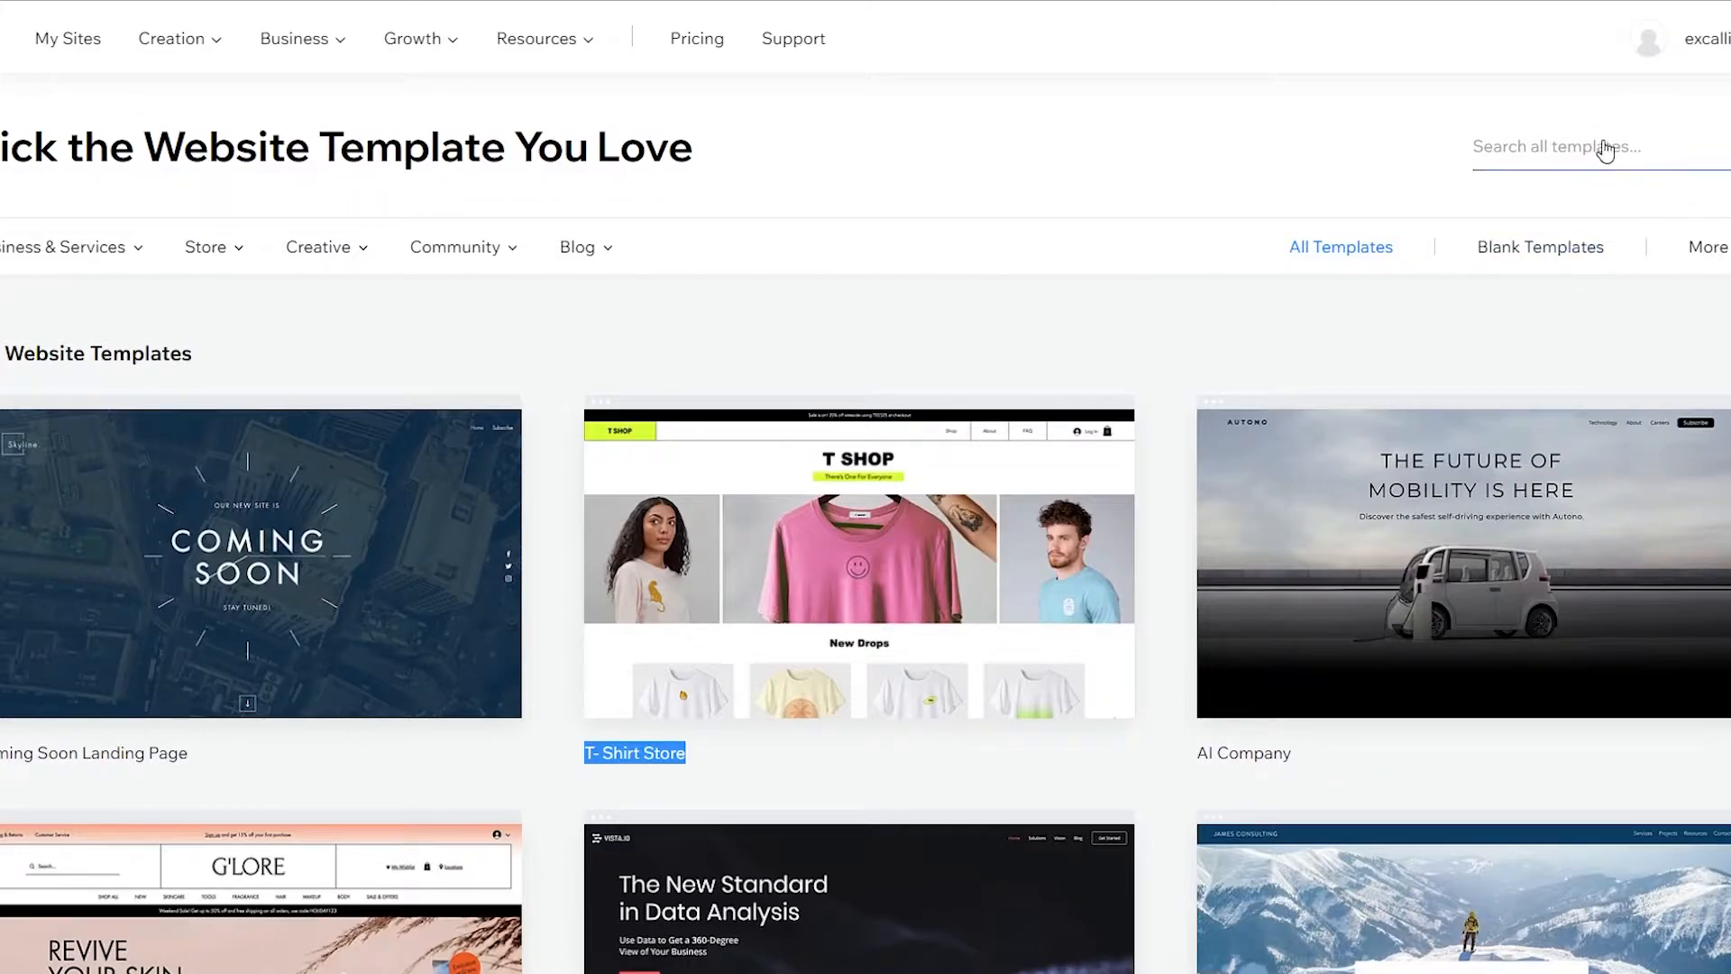
Step: Search the templates for "personal" and pick the Personal Site suggestion
{"action": "left_click", "coordinate": [1573, 149]}
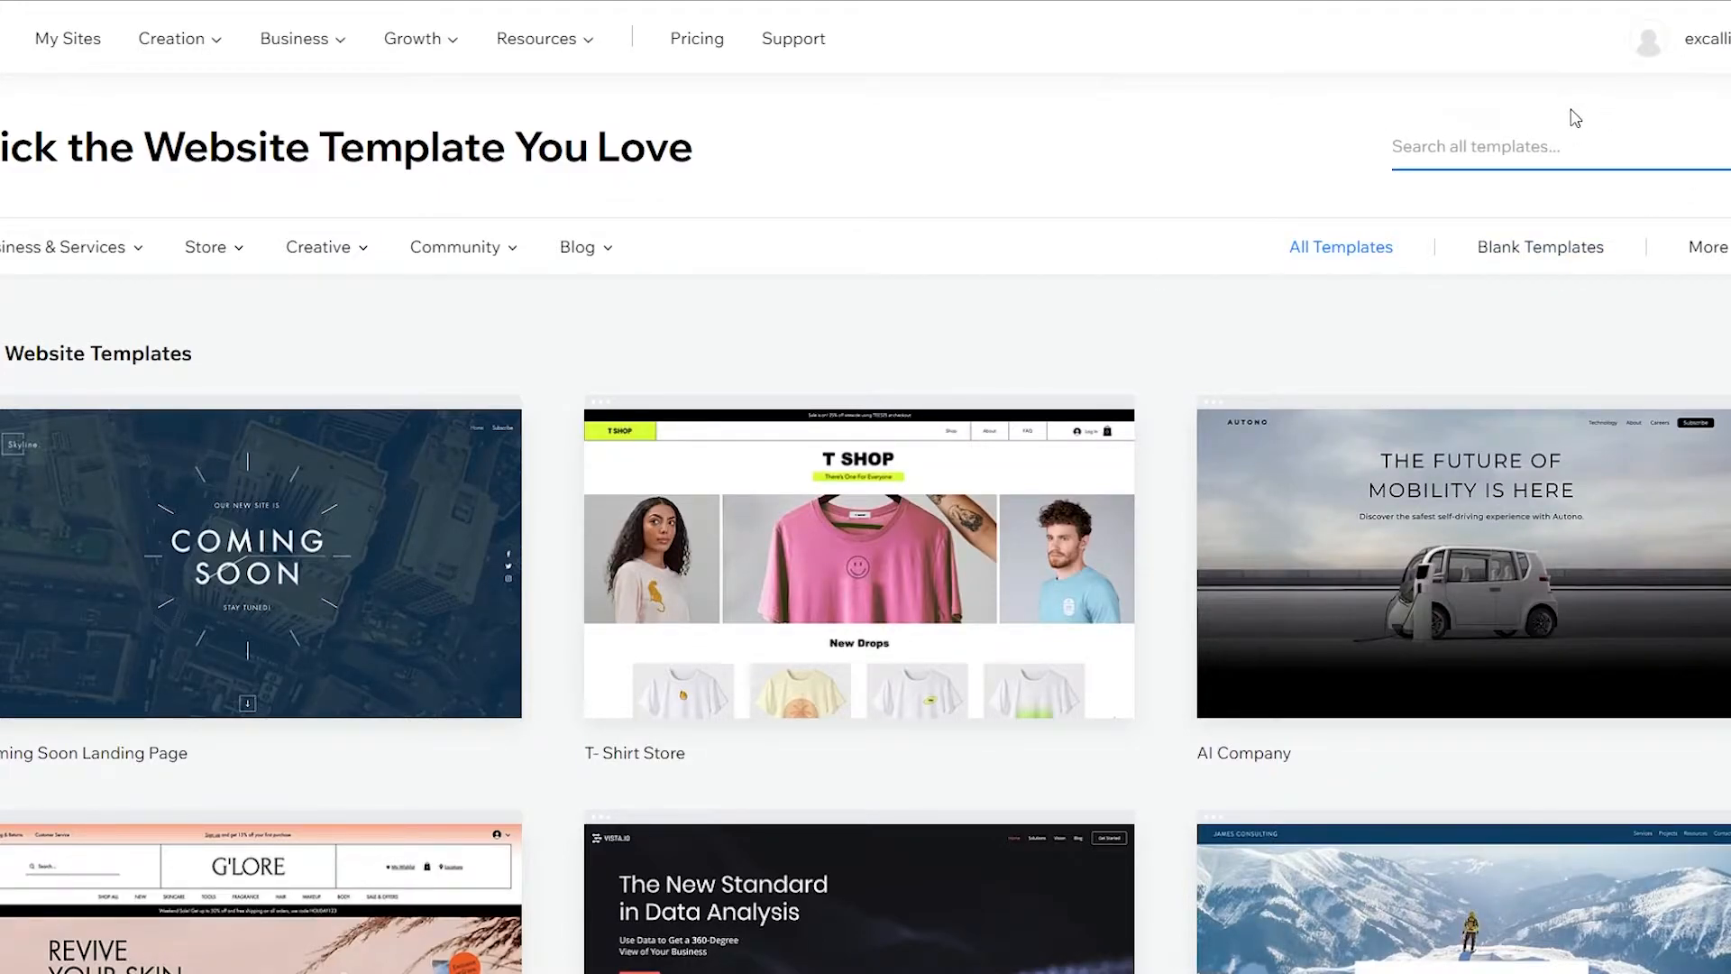
{"action": "type", "text": "personal"}
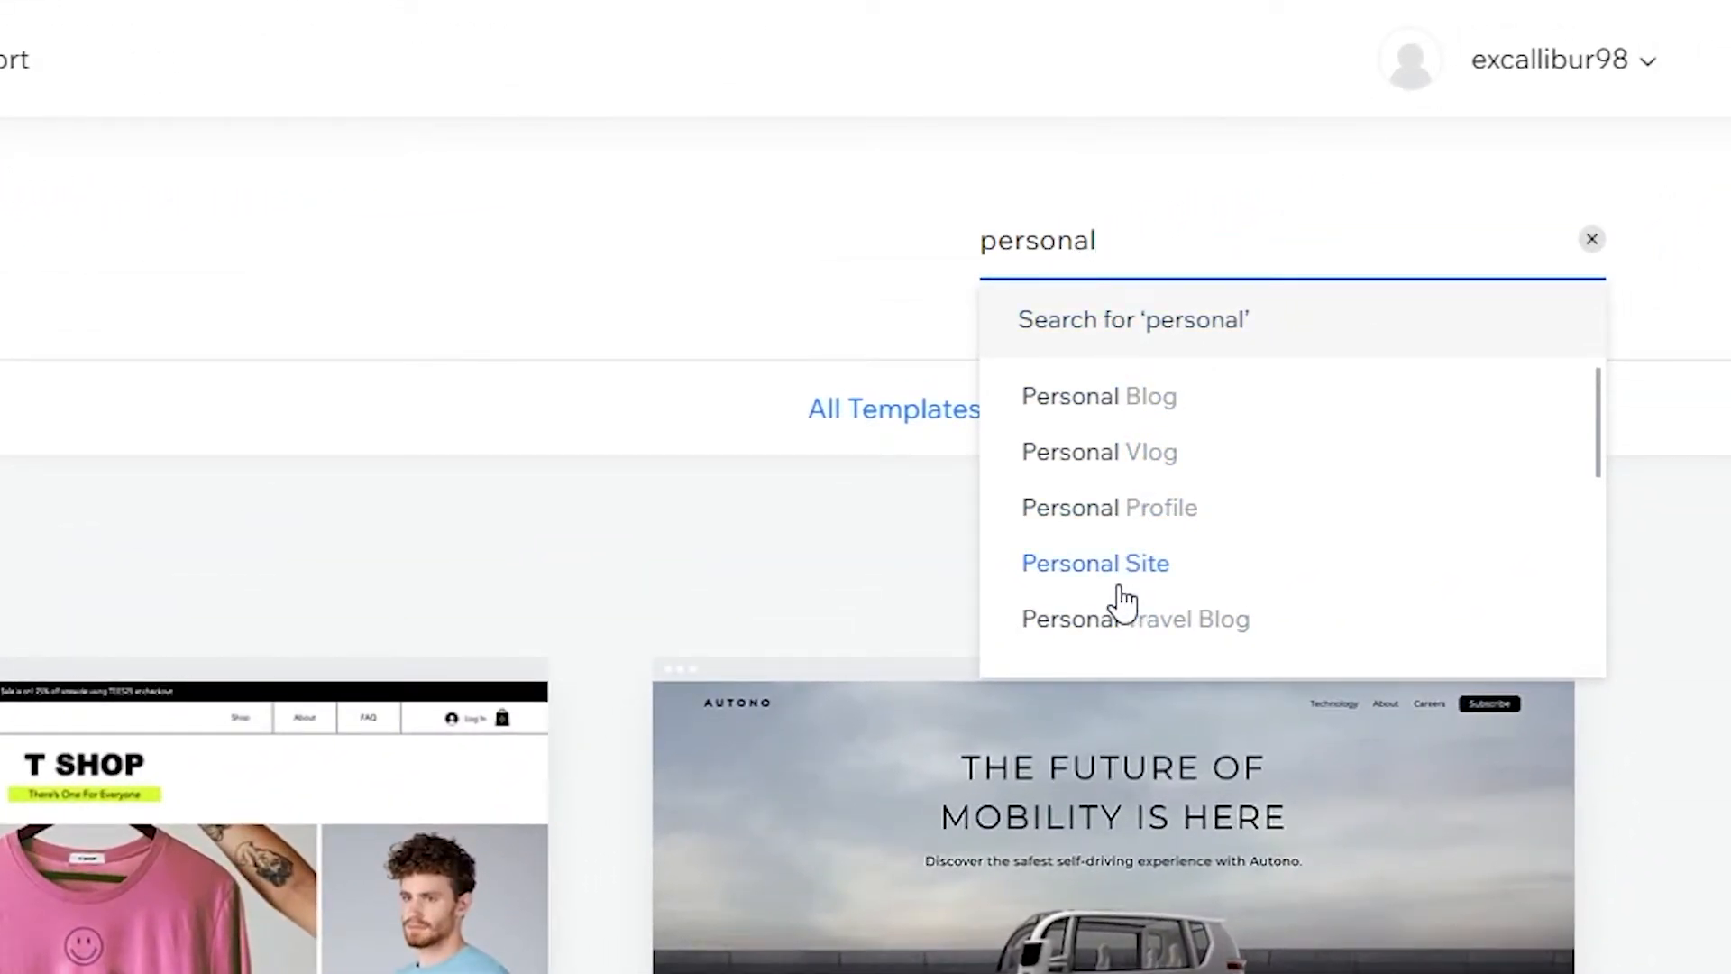
{"action": "left_click", "coordinate": [1123, 564]}
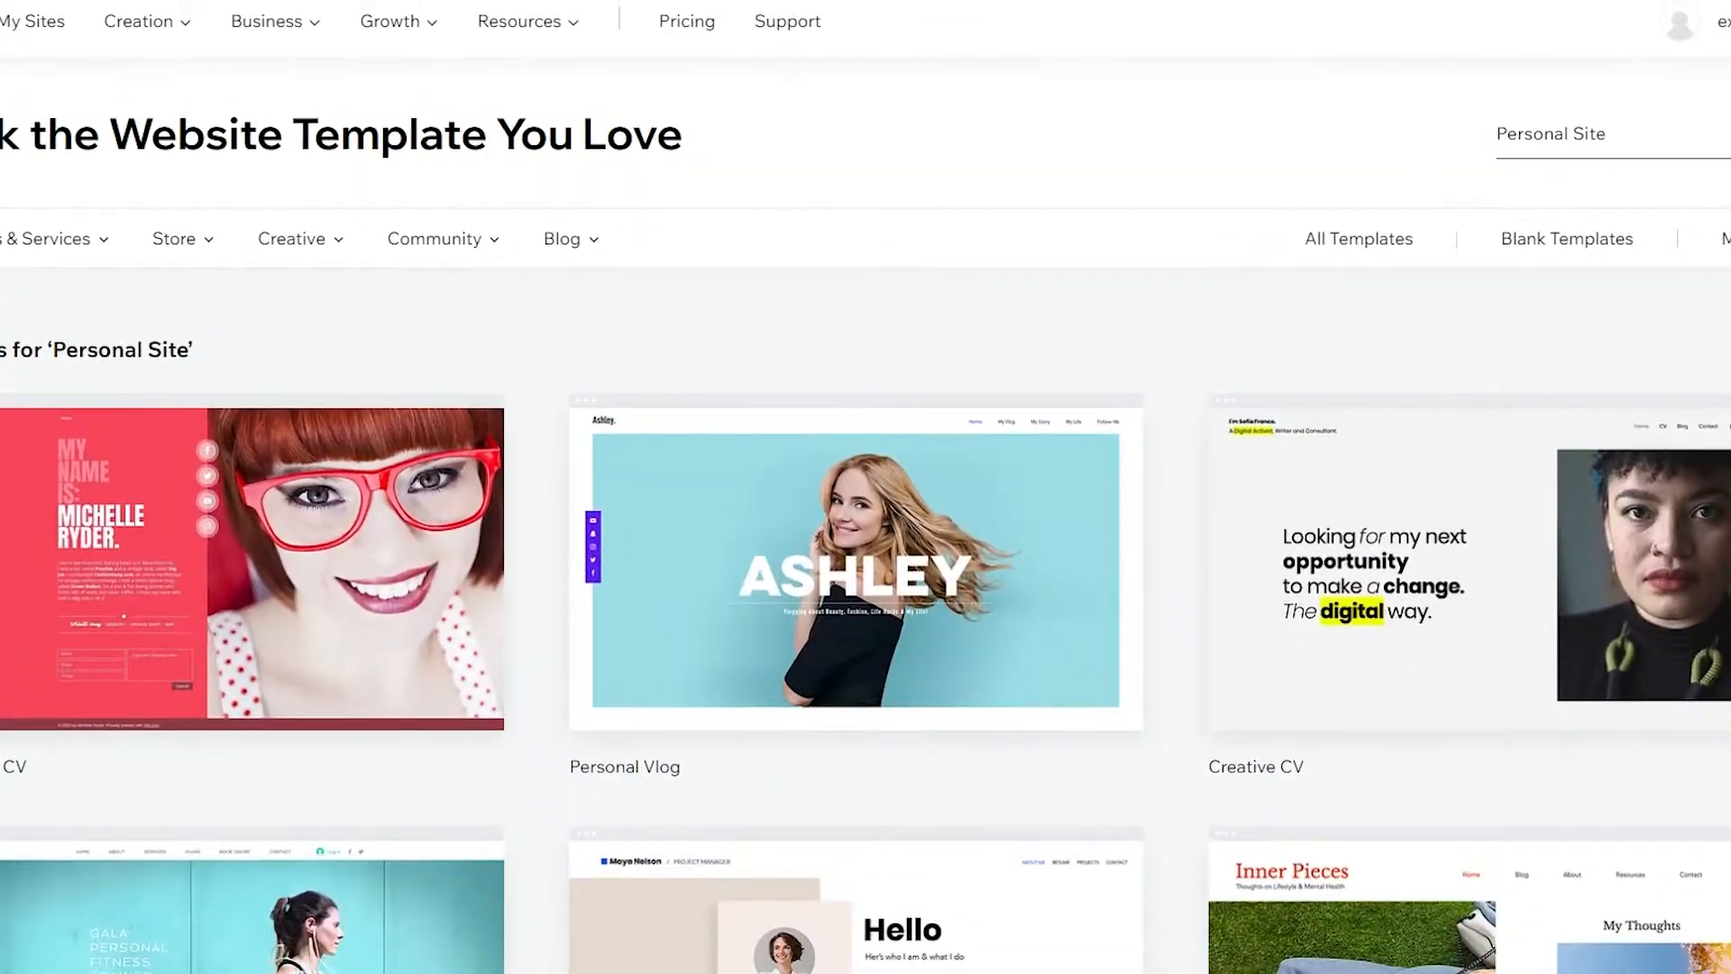
Step: Examine the Personal Site template results from the first row down to the page numbers
{"action": "scroll", "coordinate": [866, 487], "scroll_direction": "down", "scroll_amount": 15}
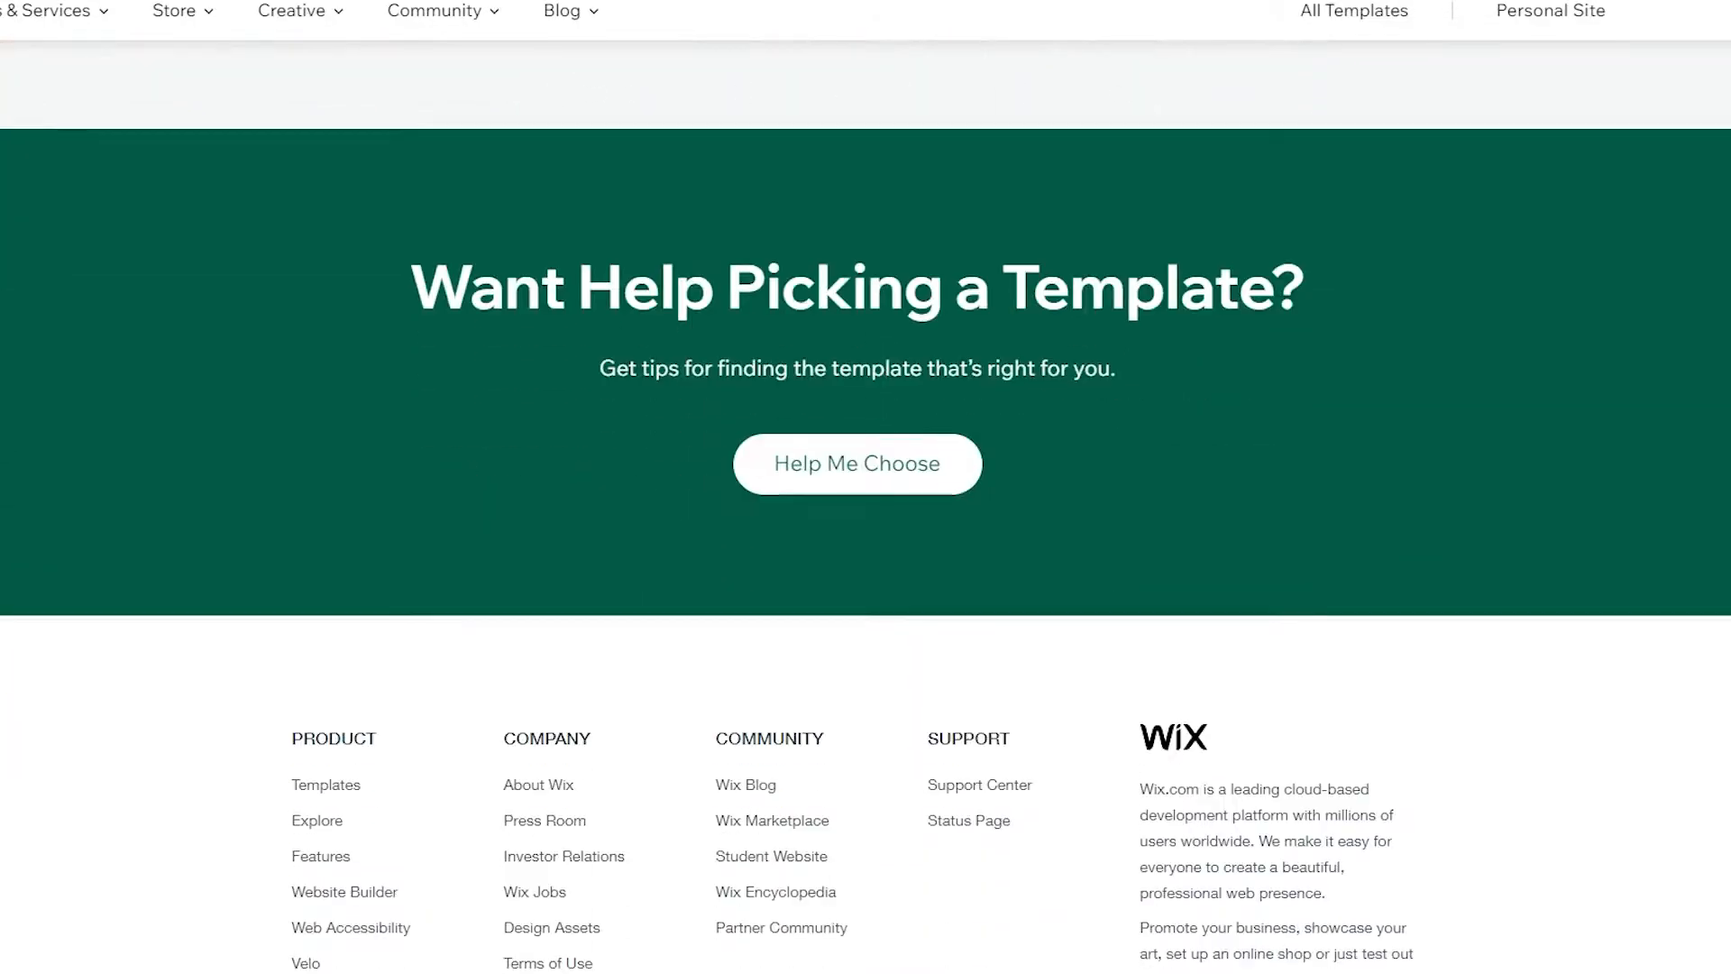
{"action": "scroll", "coordinate": [866, 487], "scroll_direction": "up", "scroll_amount": 20}
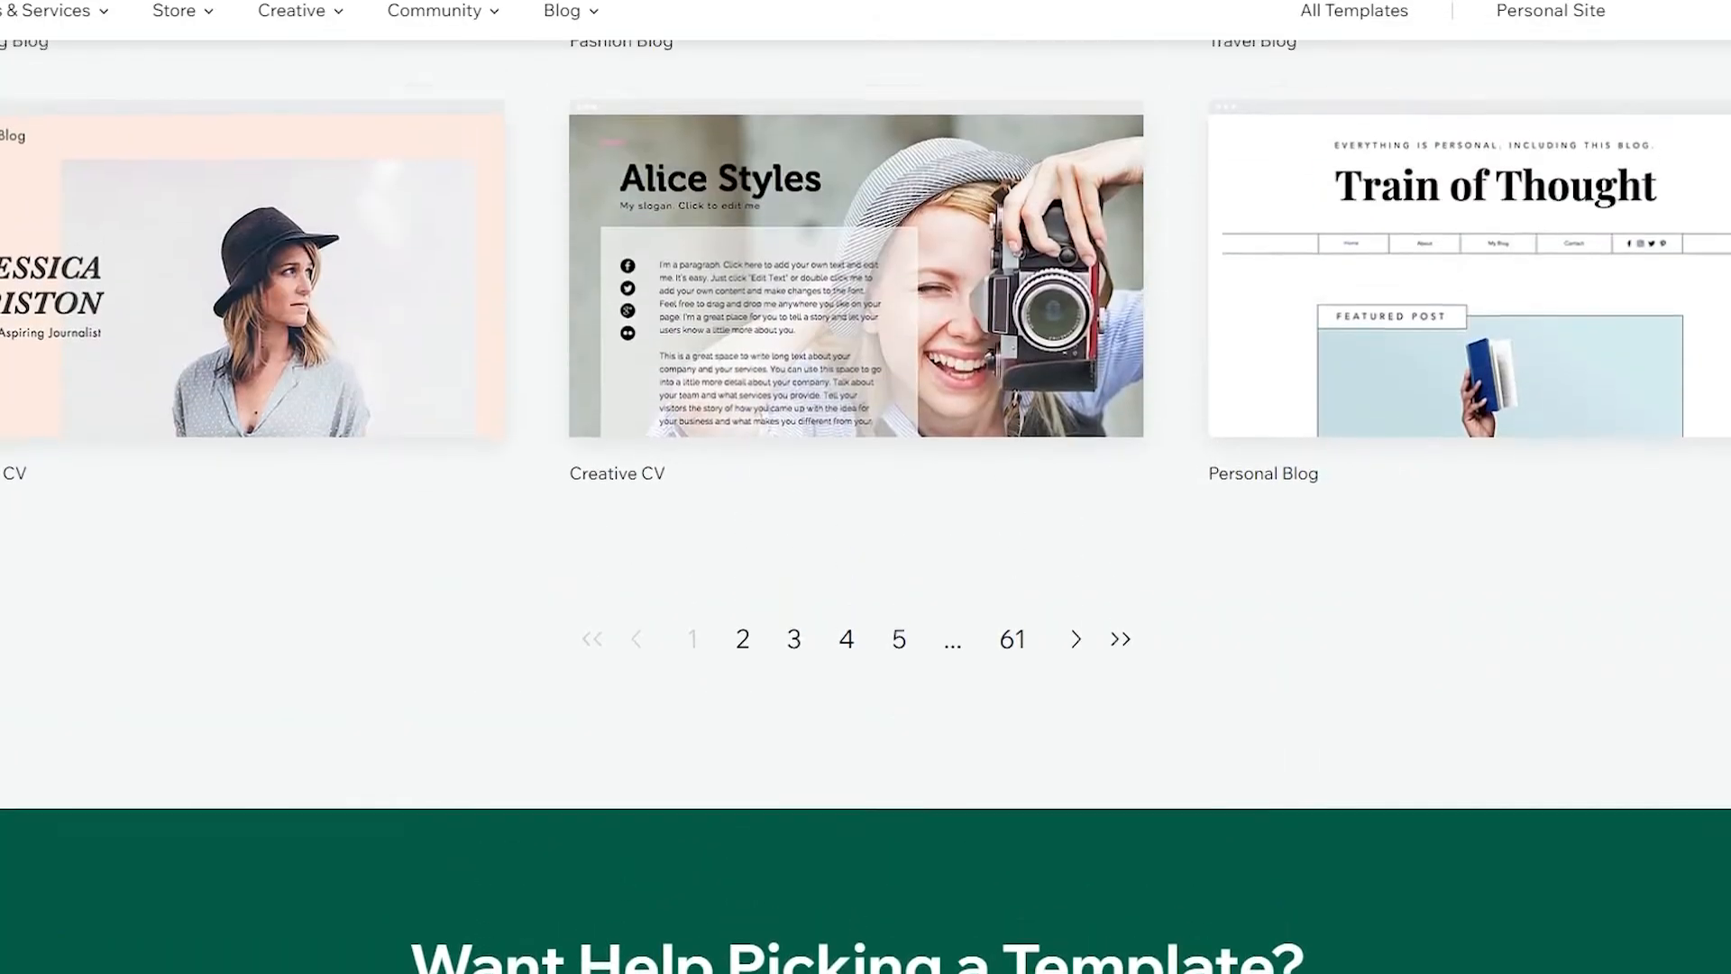
{"action": "scroll", "coordinate": [866, 487], "scroll_direction": "up", "scroll_amount": 5}
{"action": "scroll", "coordinate": [866, 487], "scroll_direction": "down", "scroll_amount": 13}
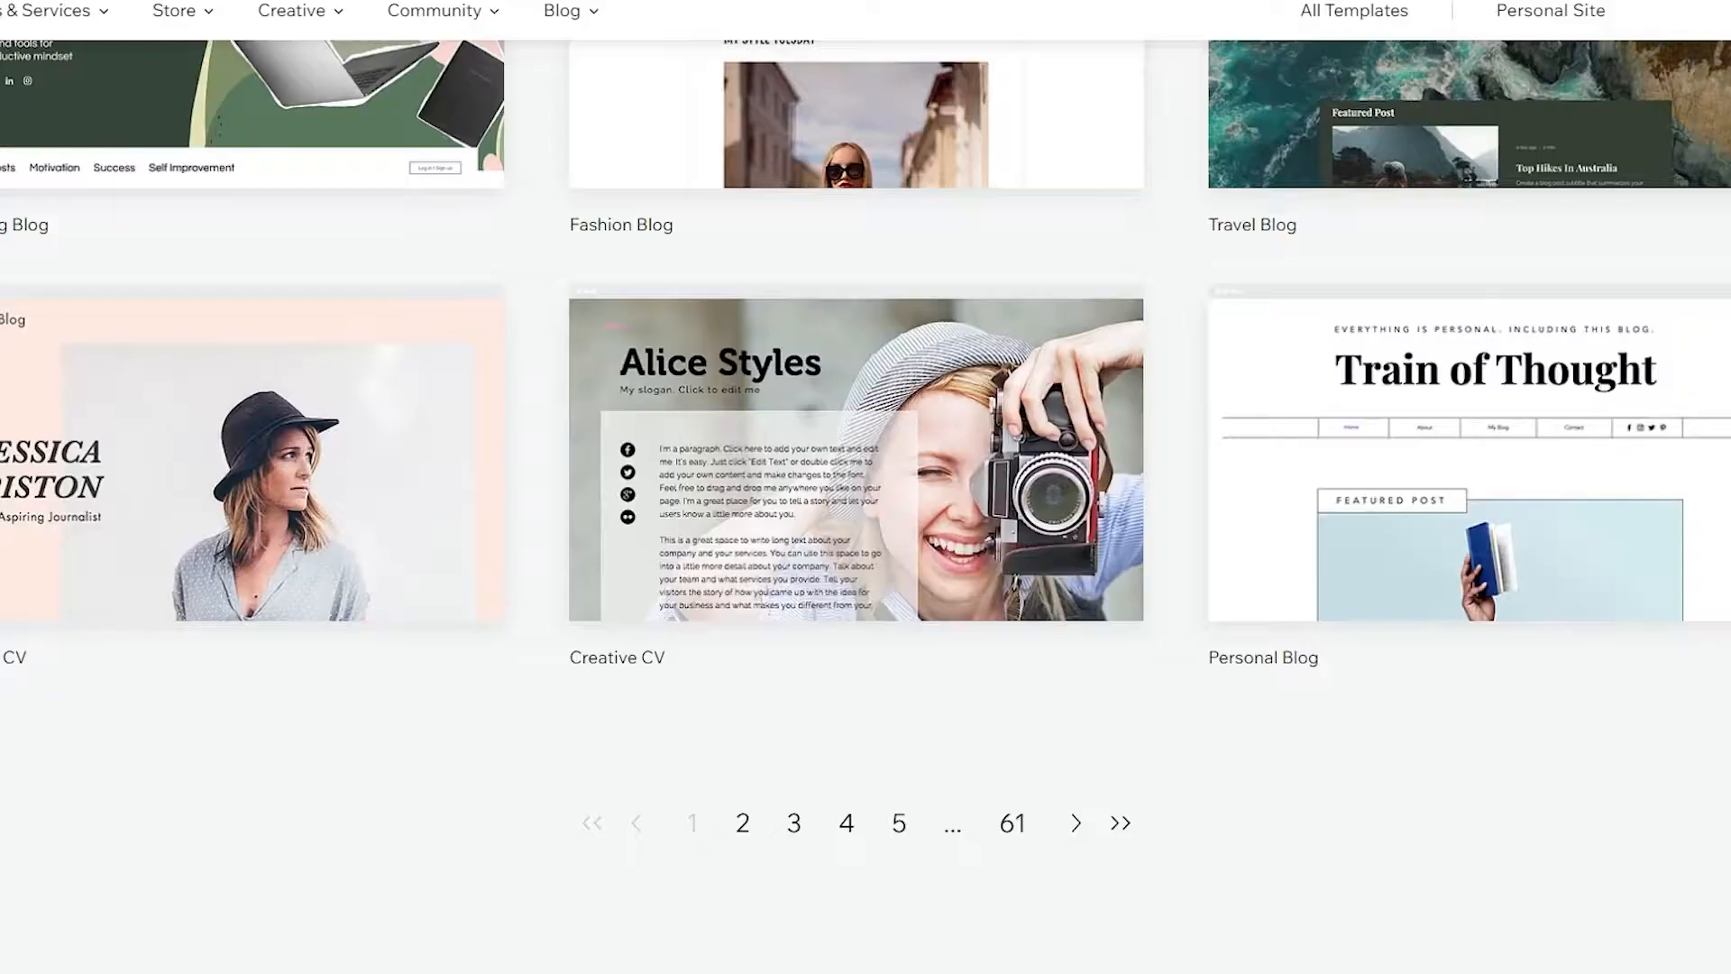
{"action": "scroll", "coordinate": [866, 487], "scroll_direction": "up", "scroll_amount": 6}
{"action": "scroll", "coordinate": [865, 487], "scroll_direction": "up", "scroll_amount": 10}
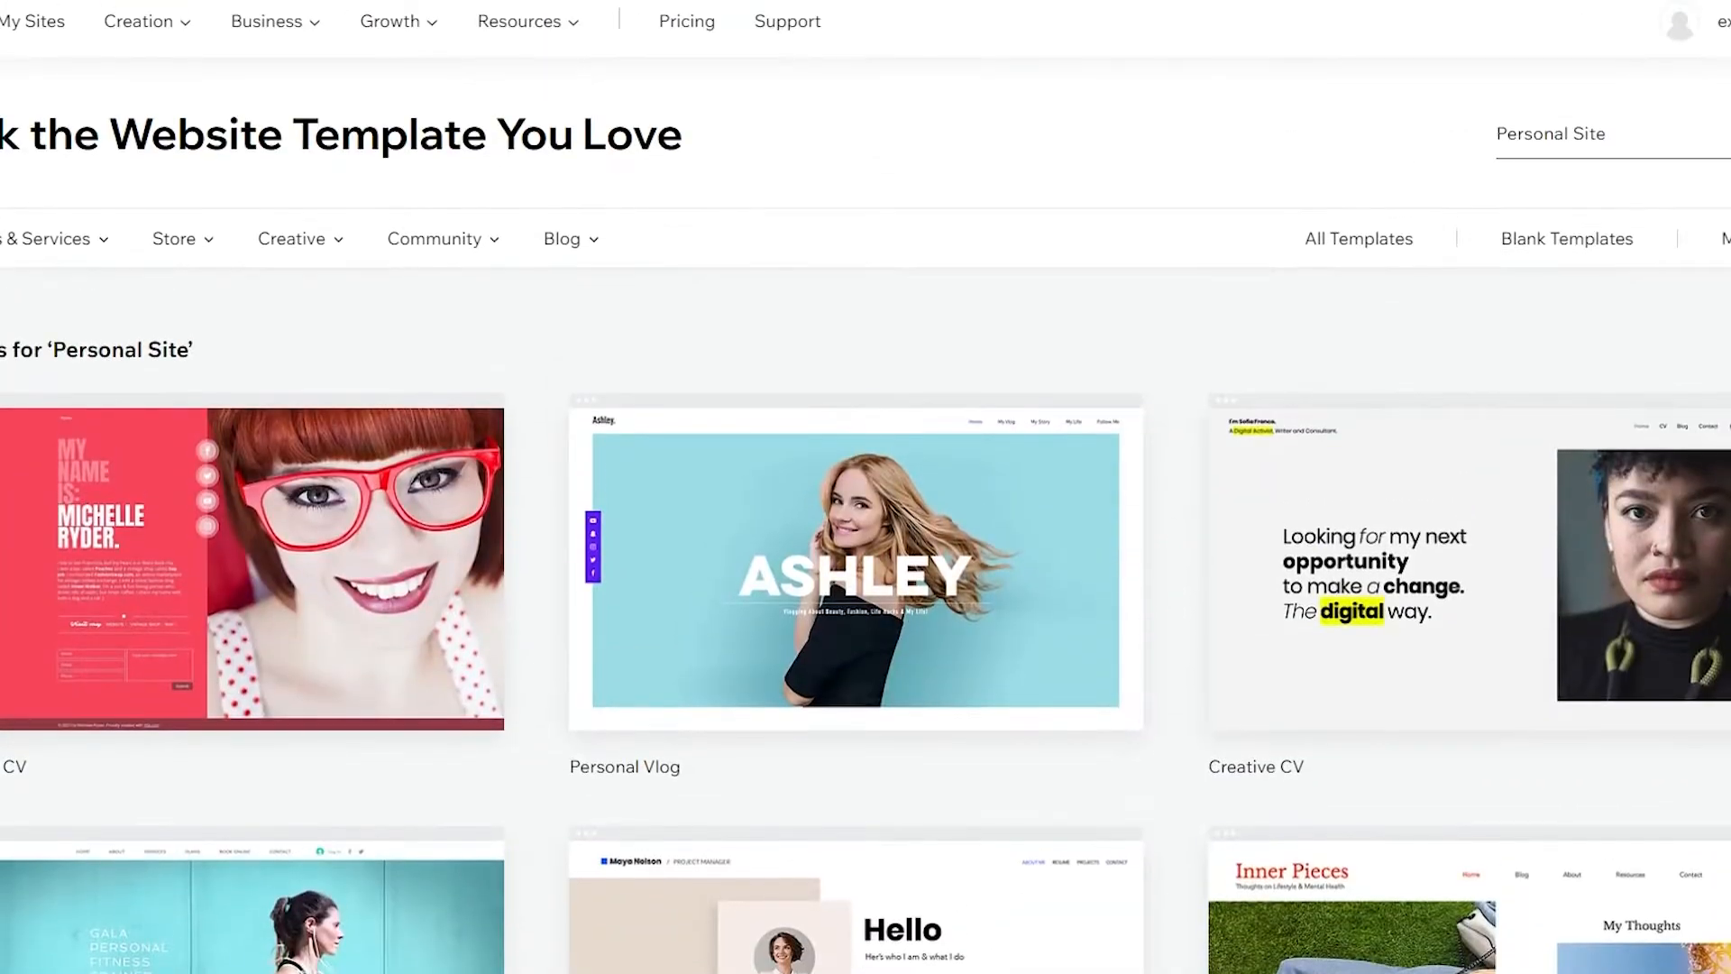
{"action": "scroll", "coordinate": [865, 487], "scroll_direction": "down", "scroll_amount": 15}
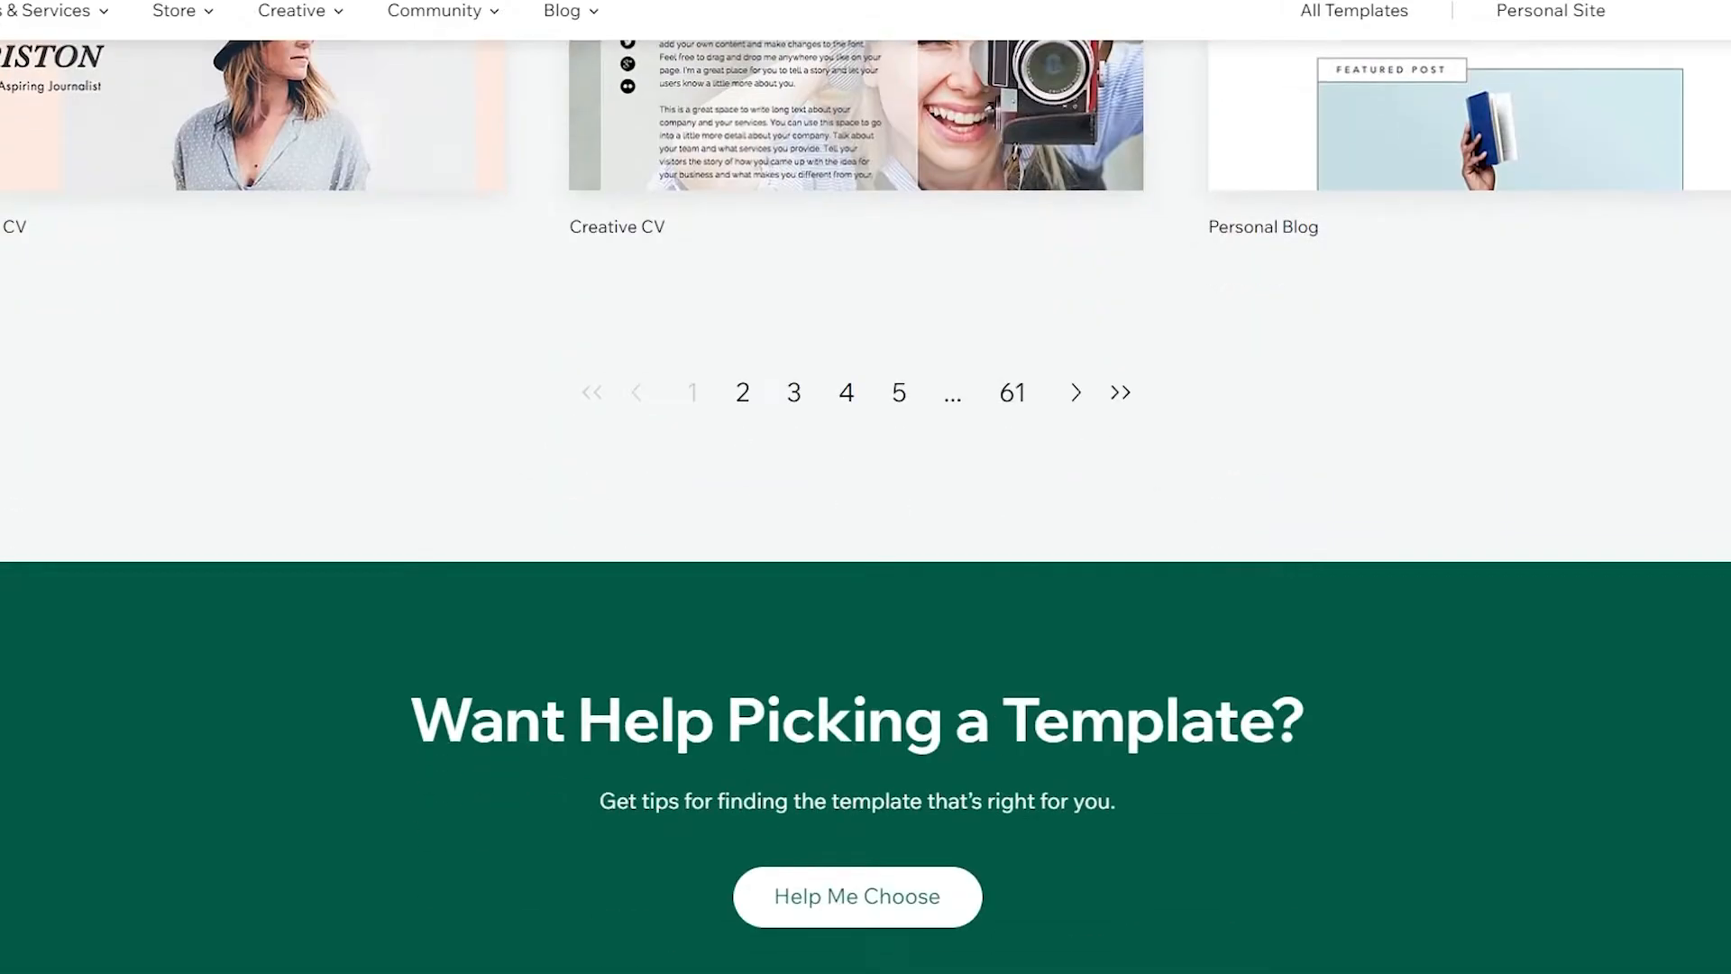
{"action": "scroll", "coordinate": [866, 487], "scroll_direction": "up", "scroll_amount": 5}
{"action": "scroll", "coordinate": [866, 487], "scroll_direction": "up", "scroll_amount": 14}
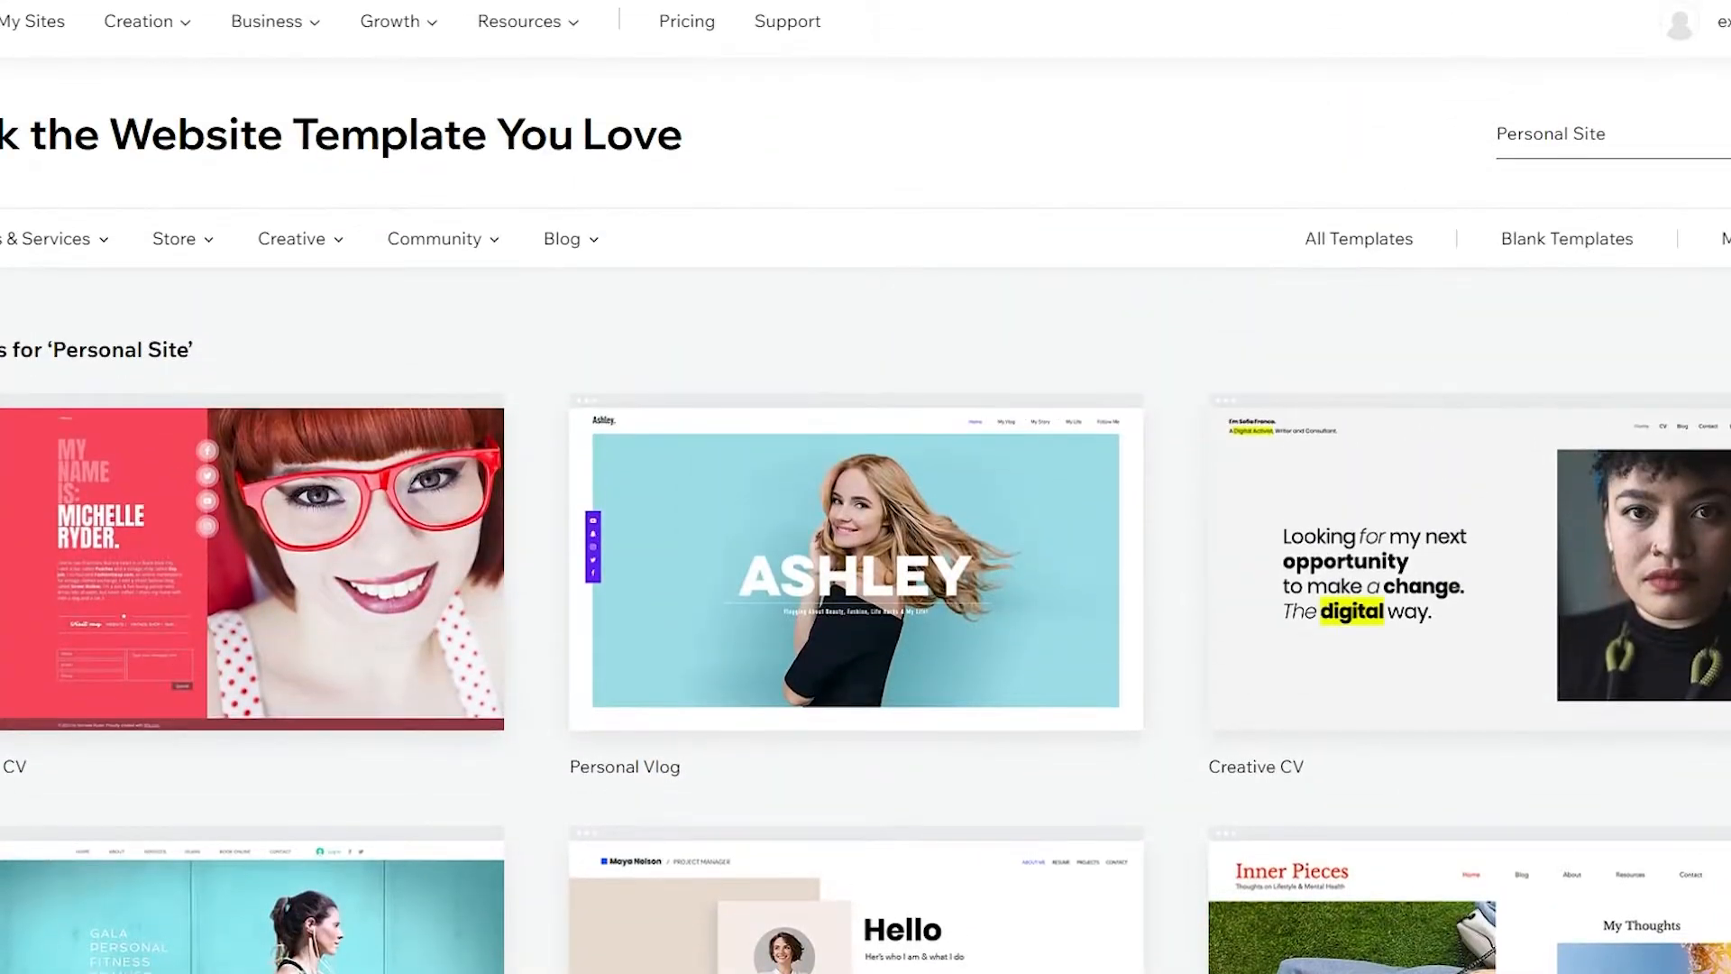
{"action": "scroll", "coordinate": [866, 487], "scroll_direction": "down", "scroll_amount": 6}
{"action": "scroll", "coordinate": [270, 629], "scroll_direction": "down", "scroll_amount": 8}
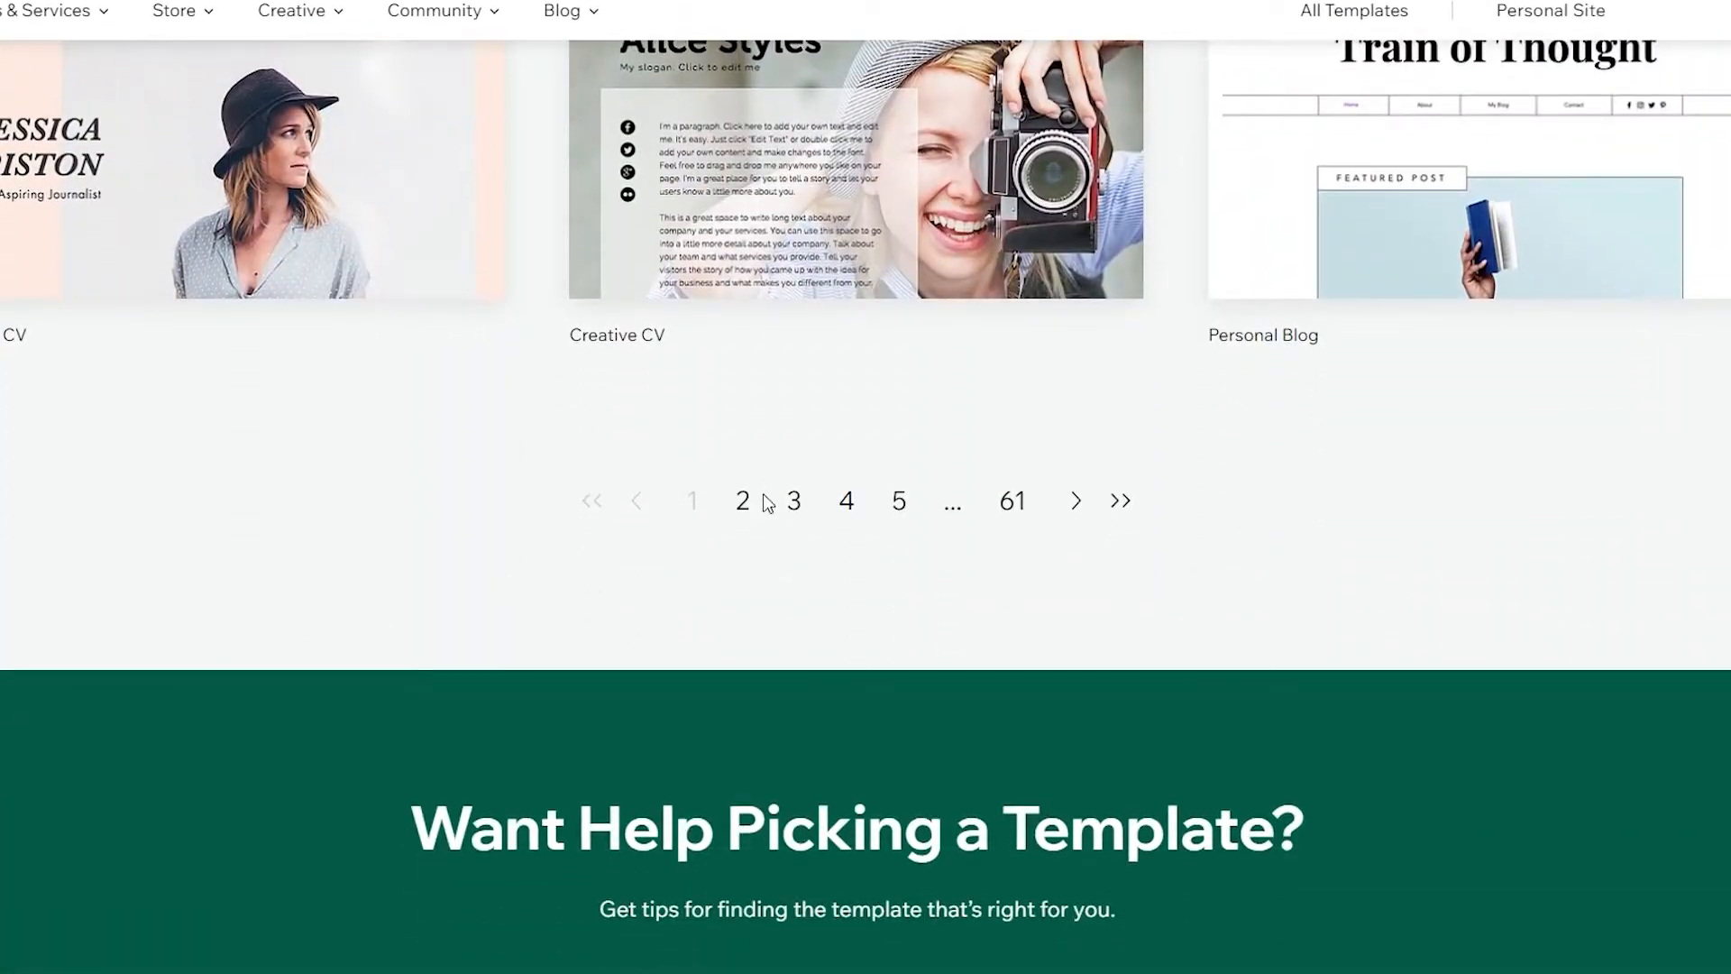
{"action": "scroll", "coordinate": [757, 515], "scroll_direction": "down", "scroll_amount": 1}
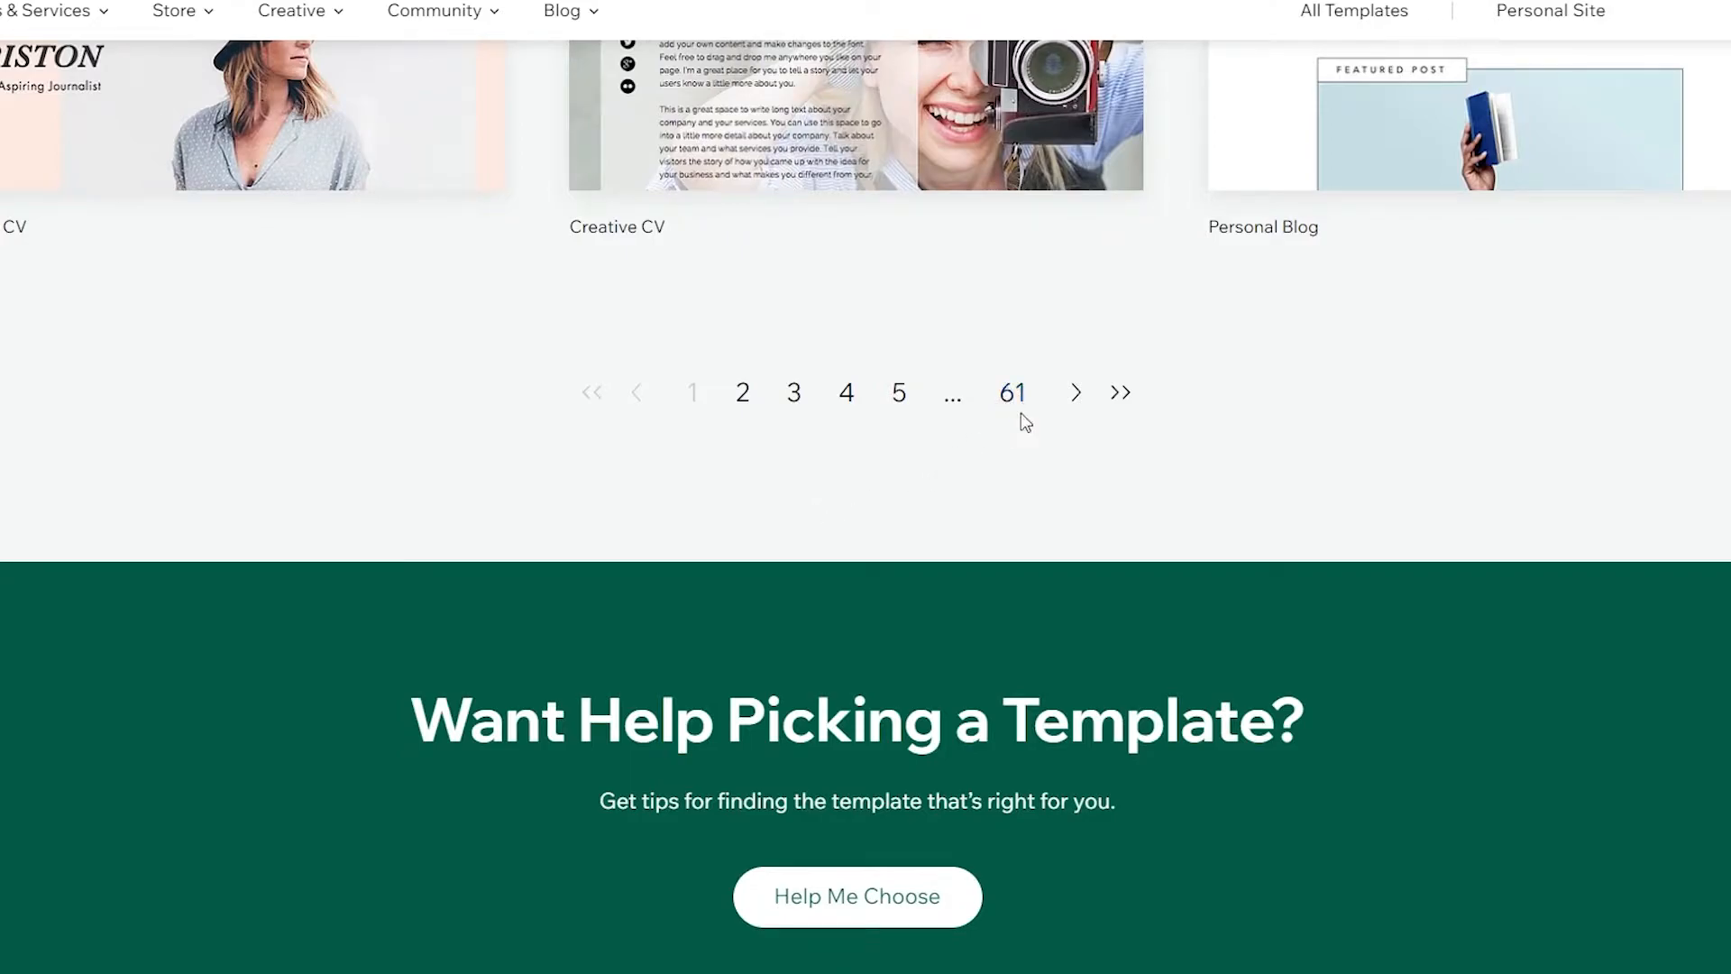
{"action": "scroll", "coordinate": [968, 451], "scroll_direction": "up", "scroll_amount": 18}
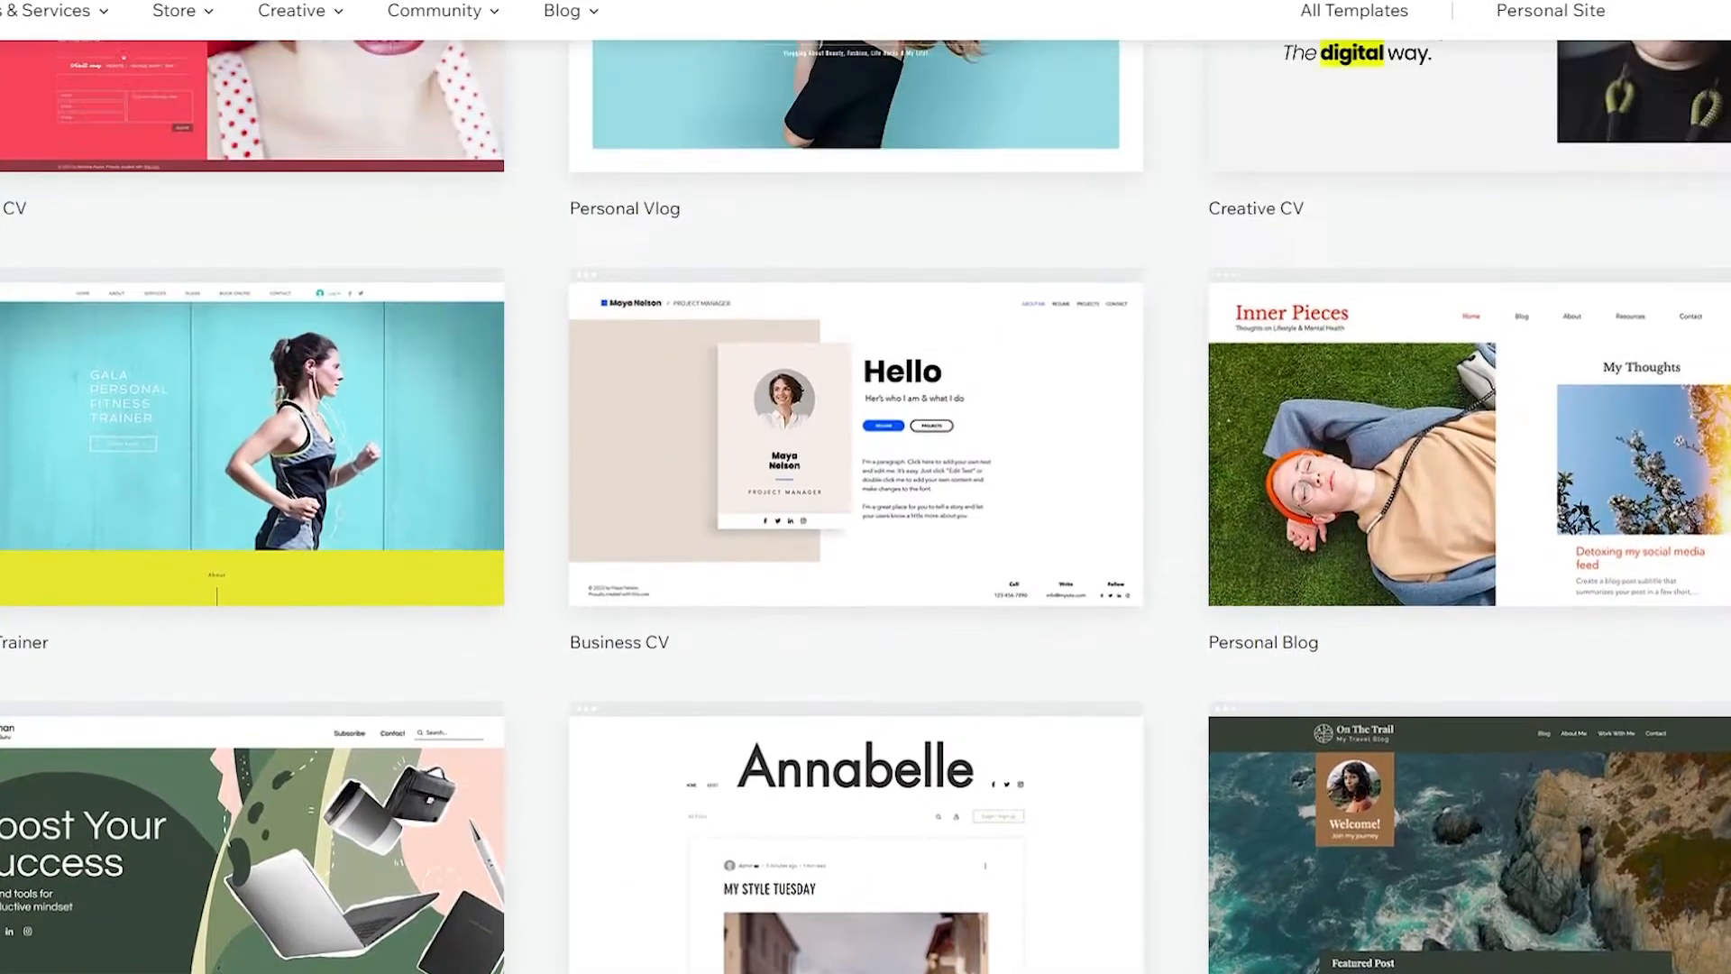
{"action": "scroll", "coordinate": [865, 487], "scroll_direction": "up", "scroll_amount": 3}
{"action": "scroll", "coordinate": [866, 487], "scroll_direction": "down", "scroll_amount": 20}
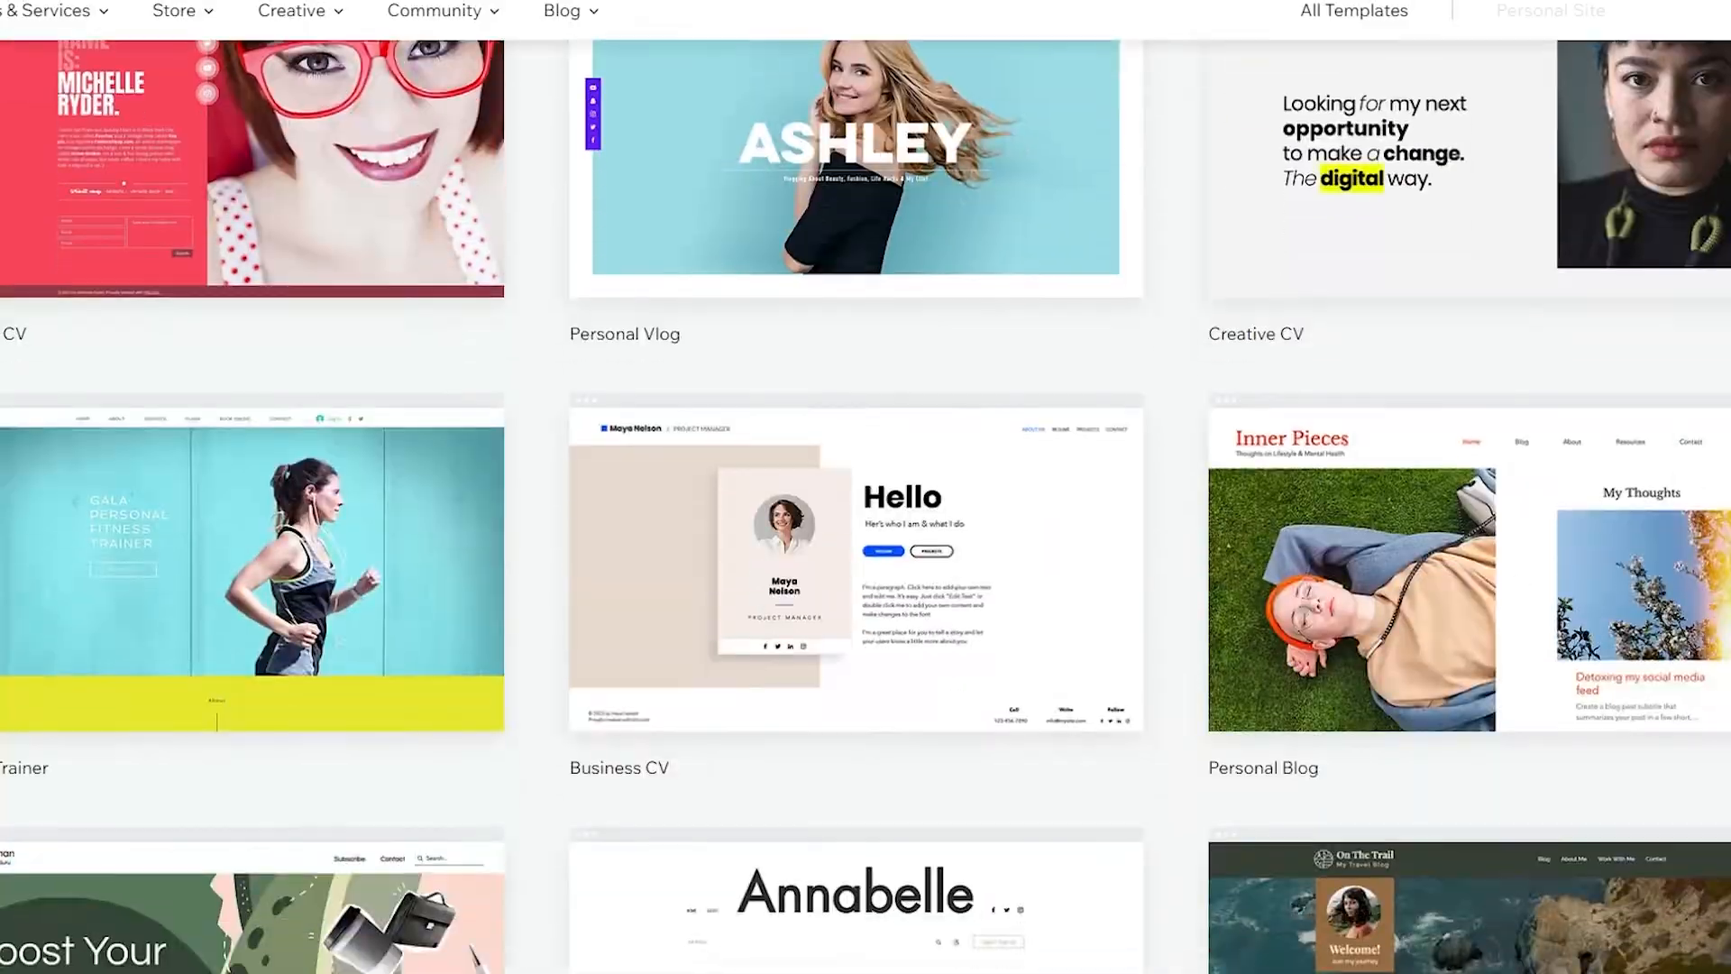
{"action": "scroll", "coordinate": [866, 487], "scroll_direction": "up", "scroll_amount": 20}
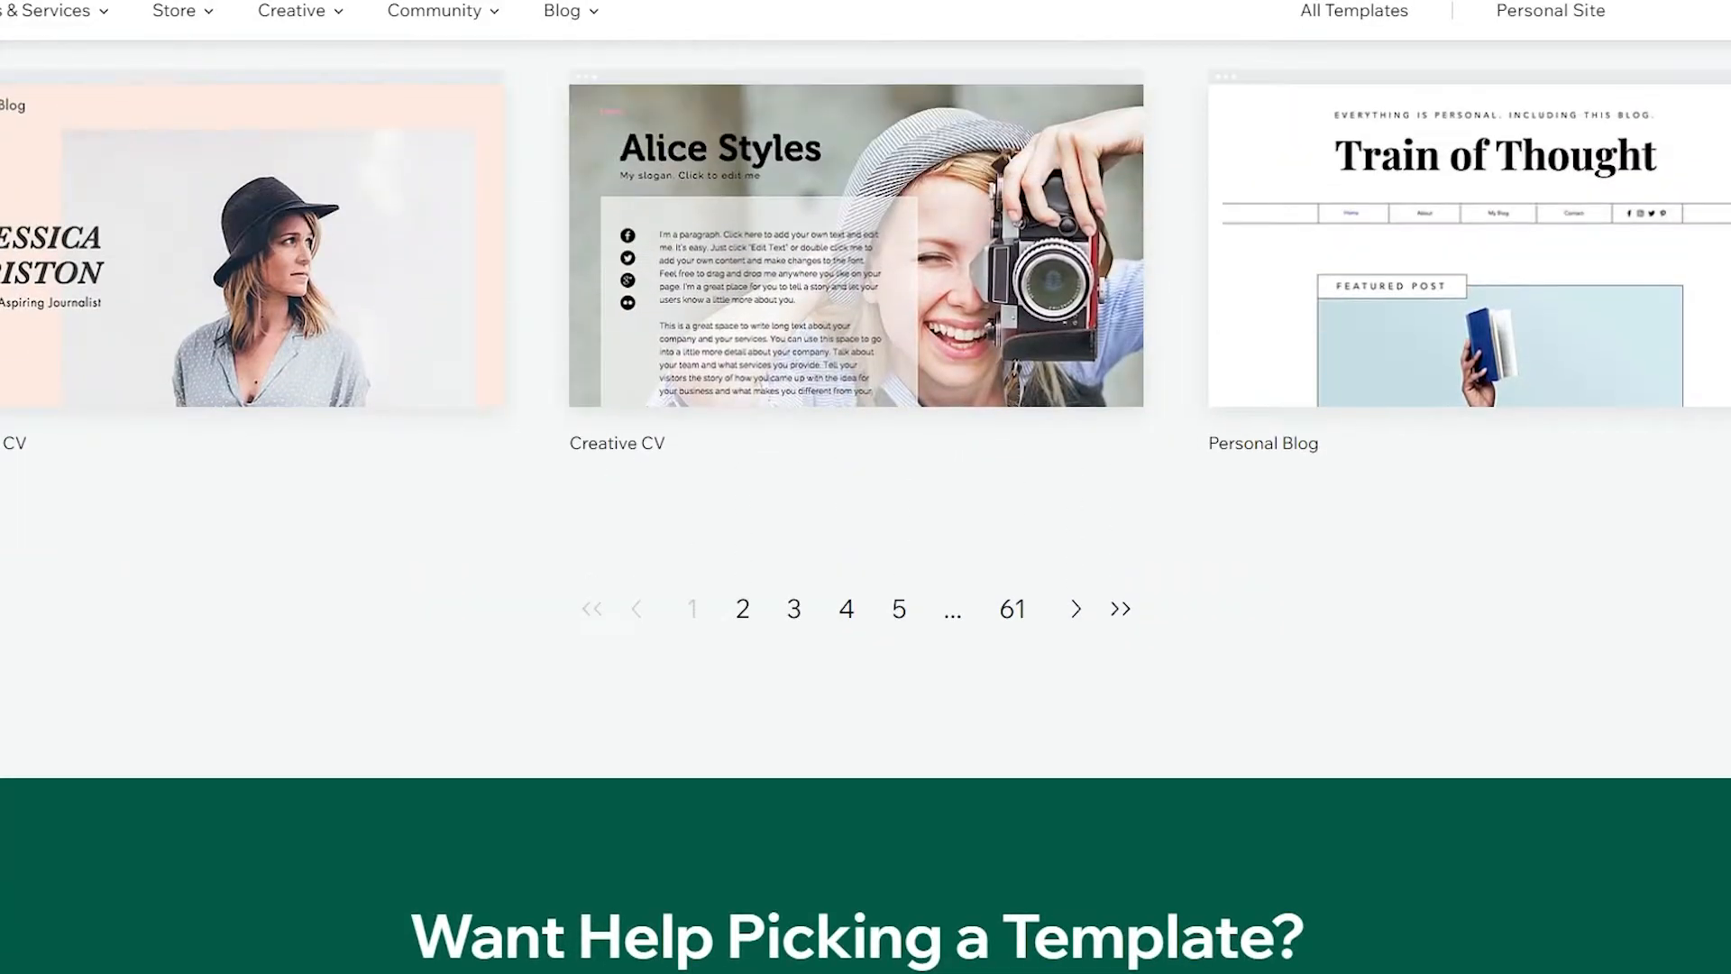
{"action": "scroll", "coordinate": [866, 487], "scroll_direction": "down", "scroll_amount": 8}
{"action": "scroll", "coordinate": [866, 487], "scroll_direction": "down", "scroll_amount": 10}
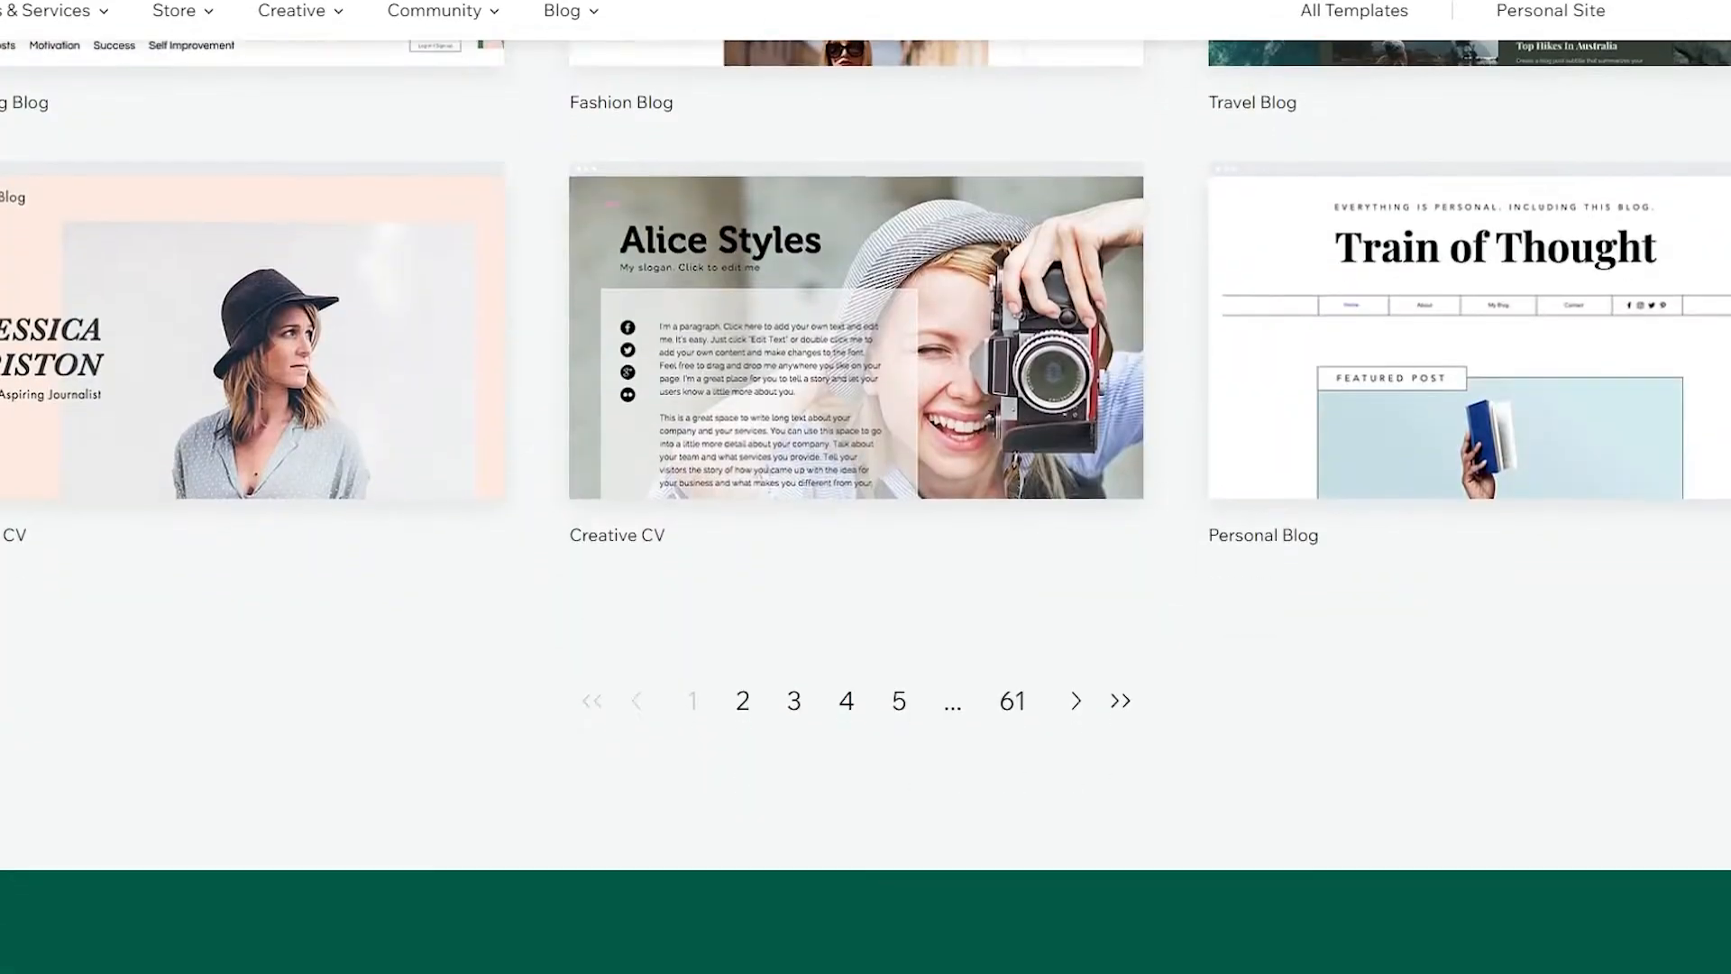
{"action": "scroll", "coordinate": [379, 754], "scroll_direction": "up", "scroll_amount": 4}
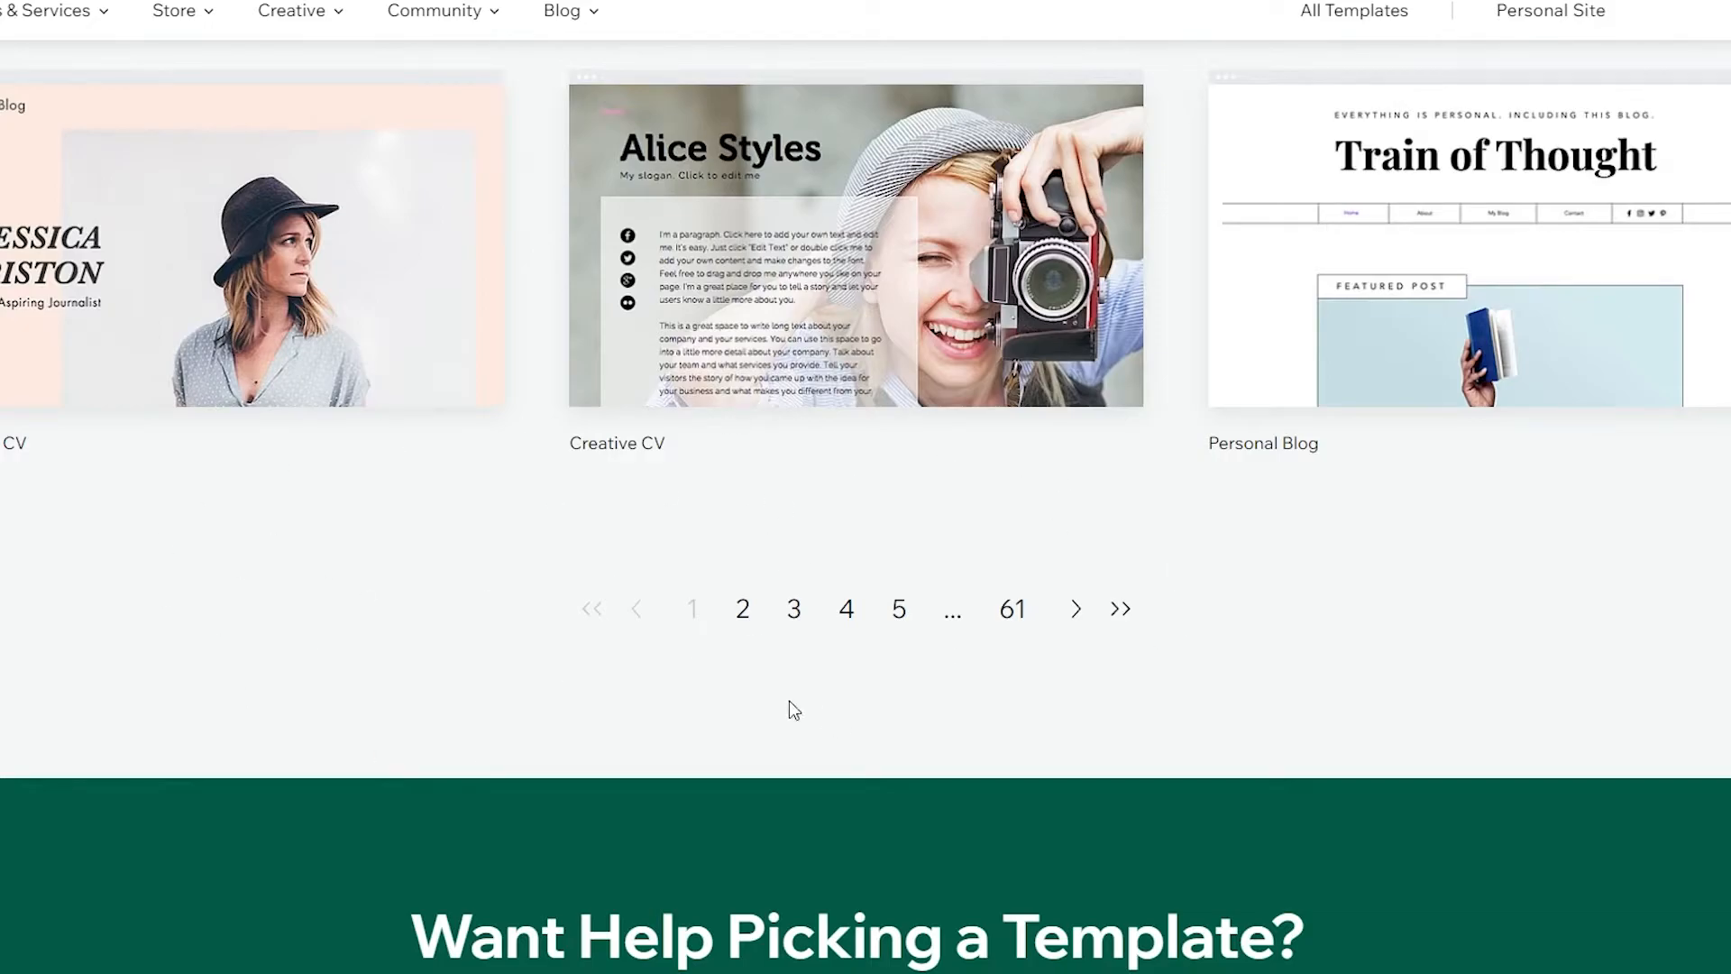
Step: Open the full demo of the Business CV template that shows a project manager's profile card beside a Hello heading
{"action": "scroll", "coordinate": [460, 749], "scroll_direction": "up", "scroll_amount": 10}
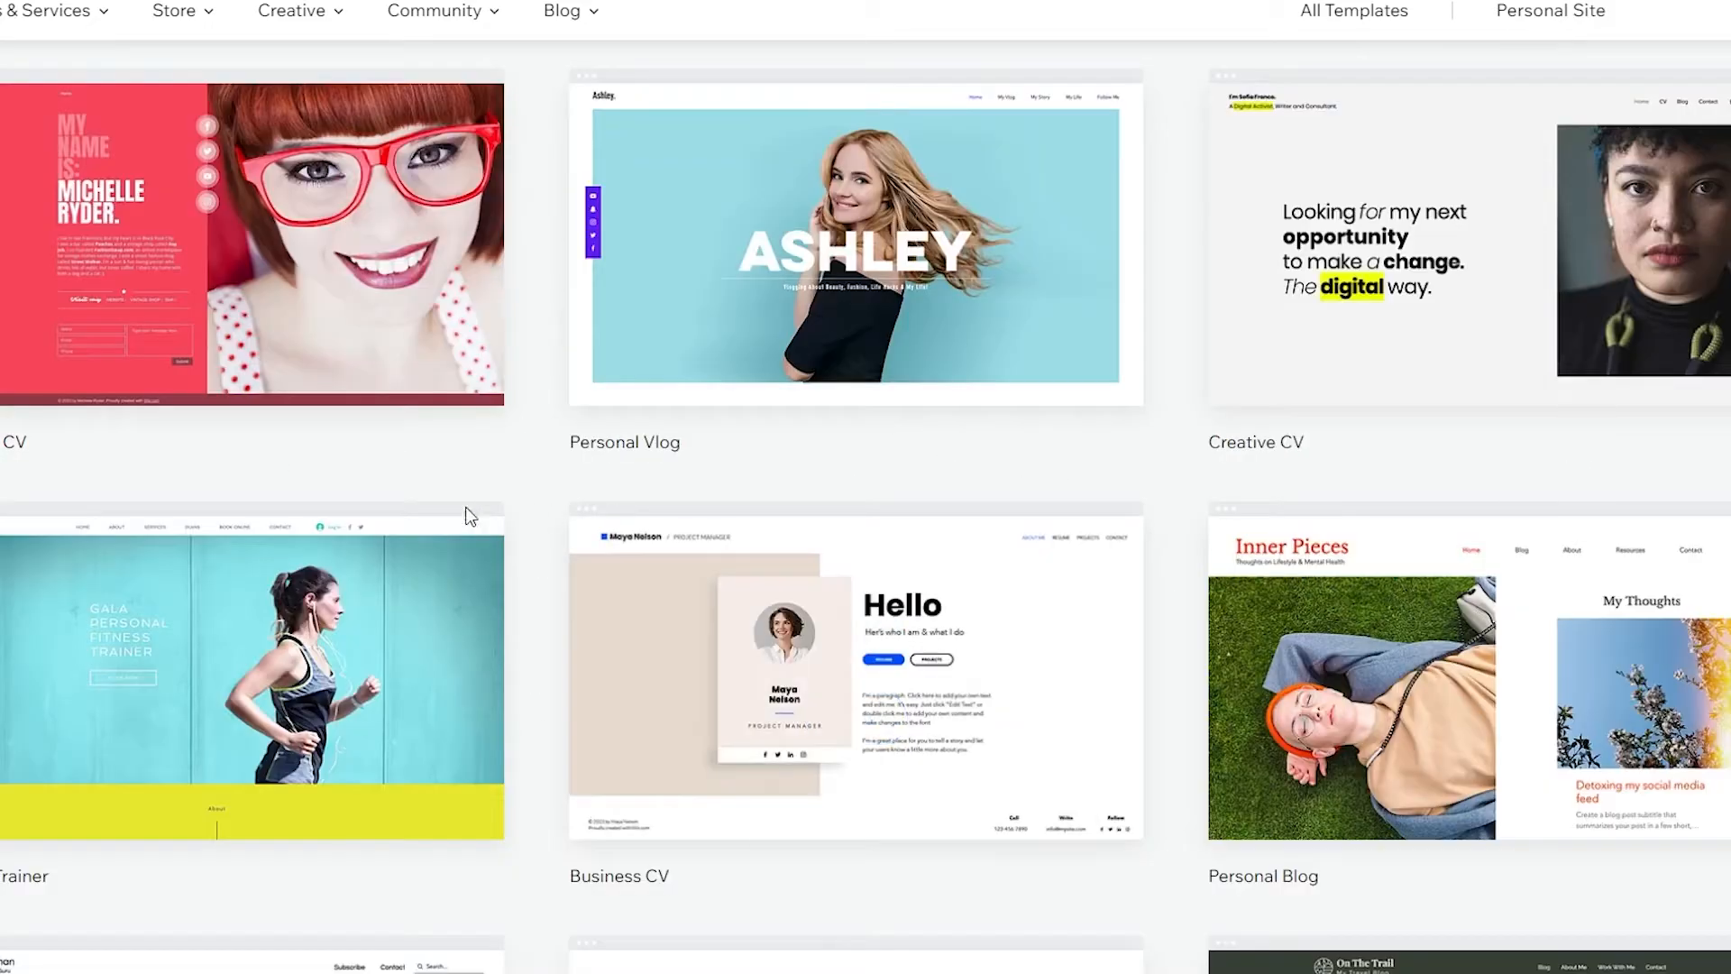
{"action": "scroll", "coordinate": [865, 508], "scroll_direction": "down", "scroll_amount": 1}
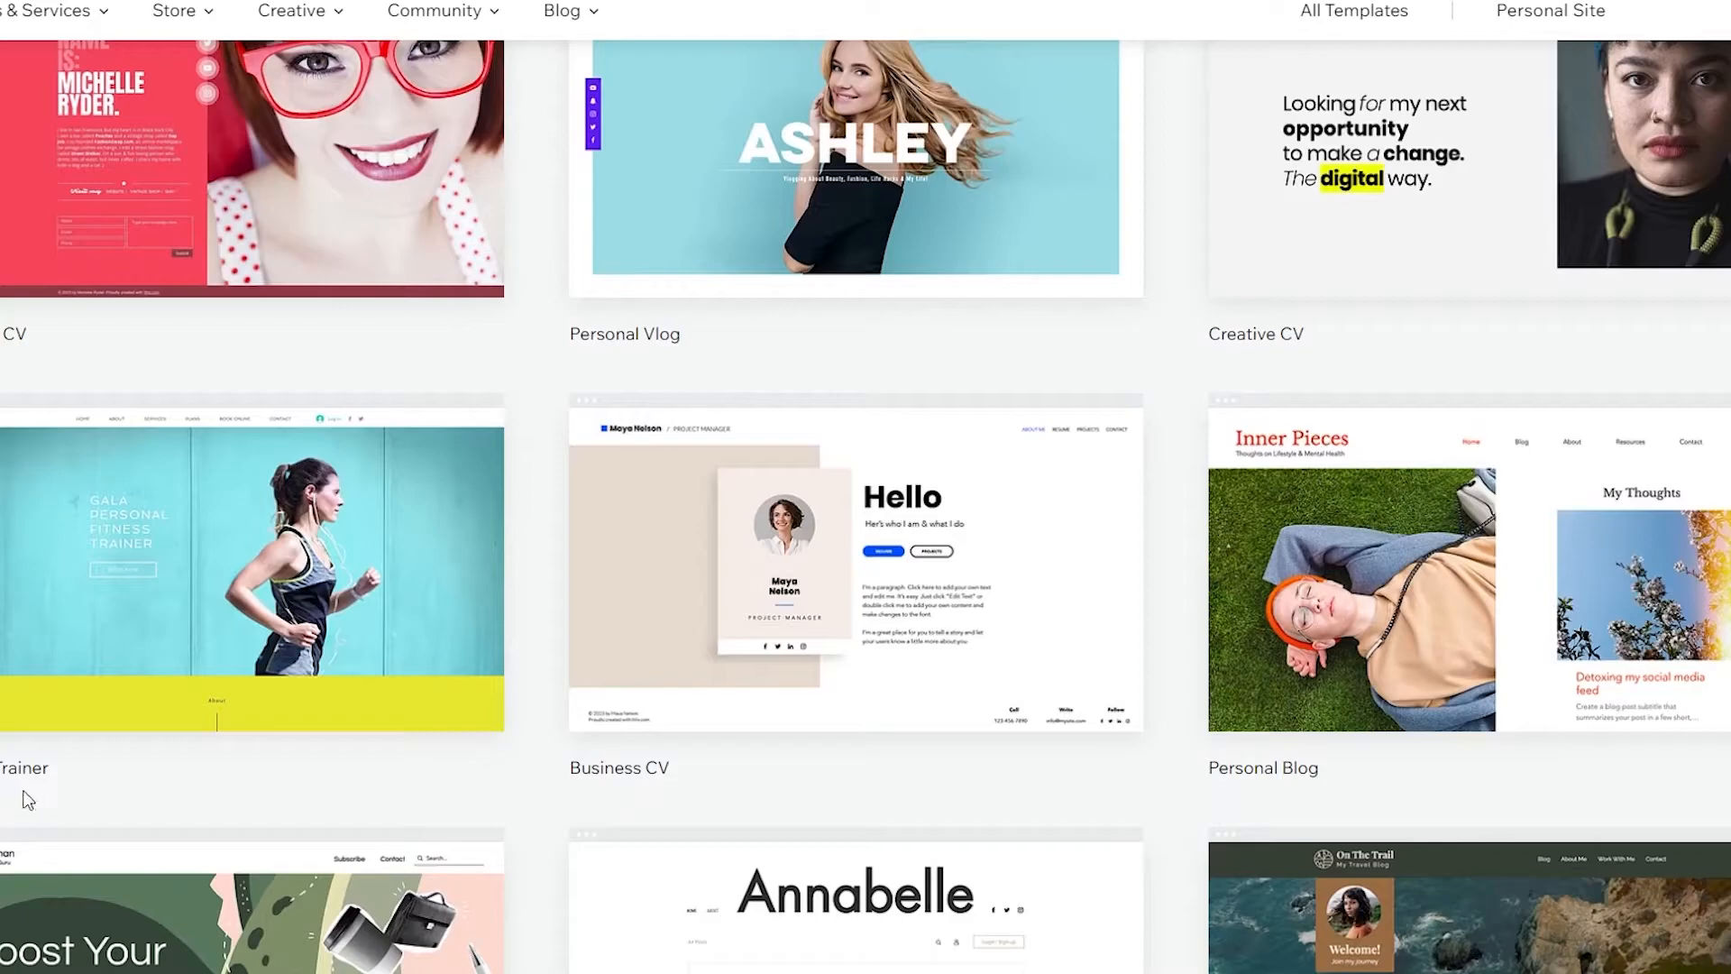
{"action": "mouse_move", "coordinate": [863, 694]}
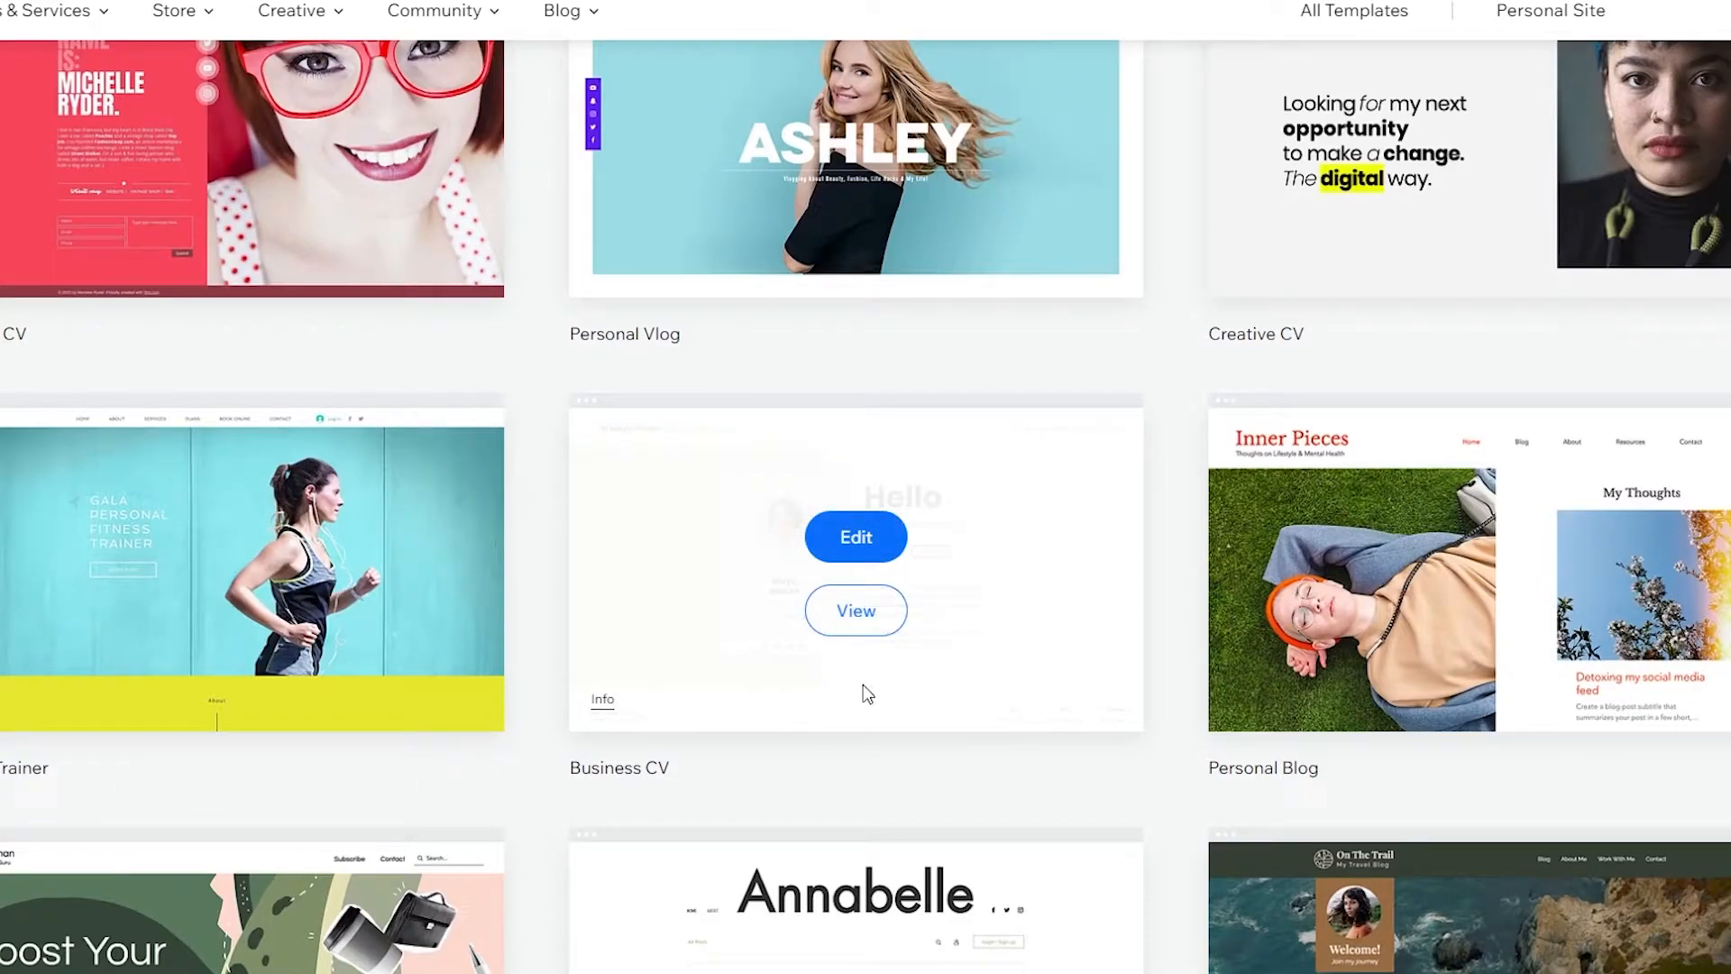
{"action": "left_click", "coordinate": [856, 613]}
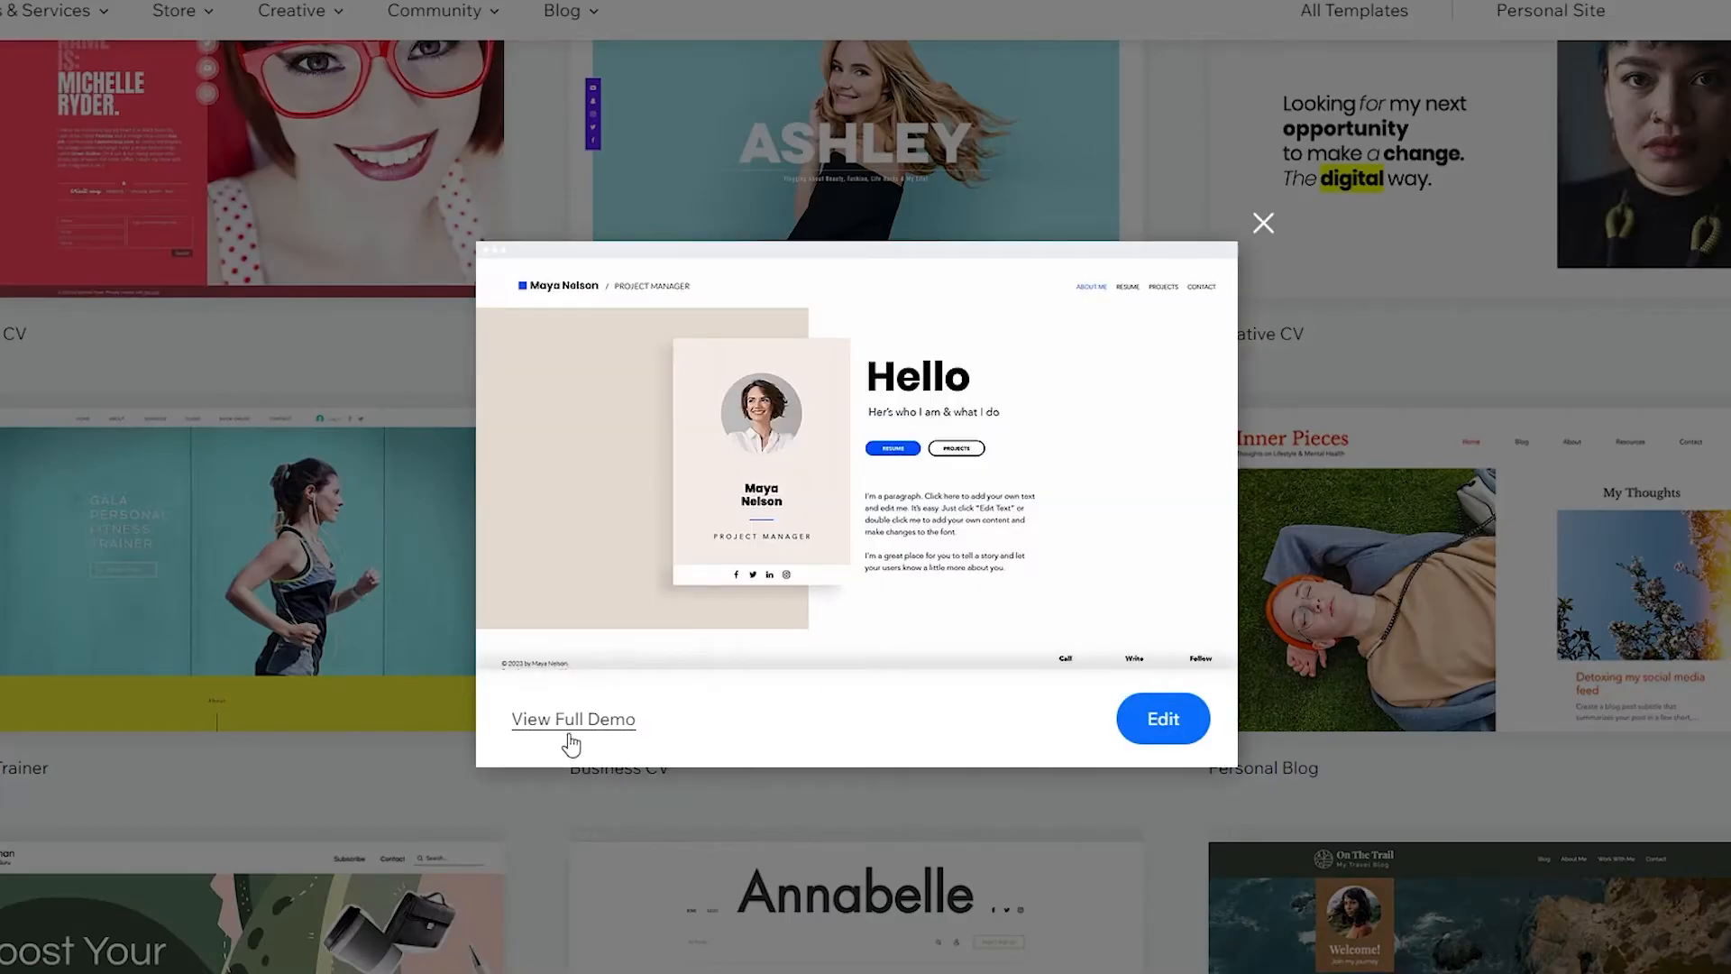
{"action": "left_click", "coordinate": [550, 722]}
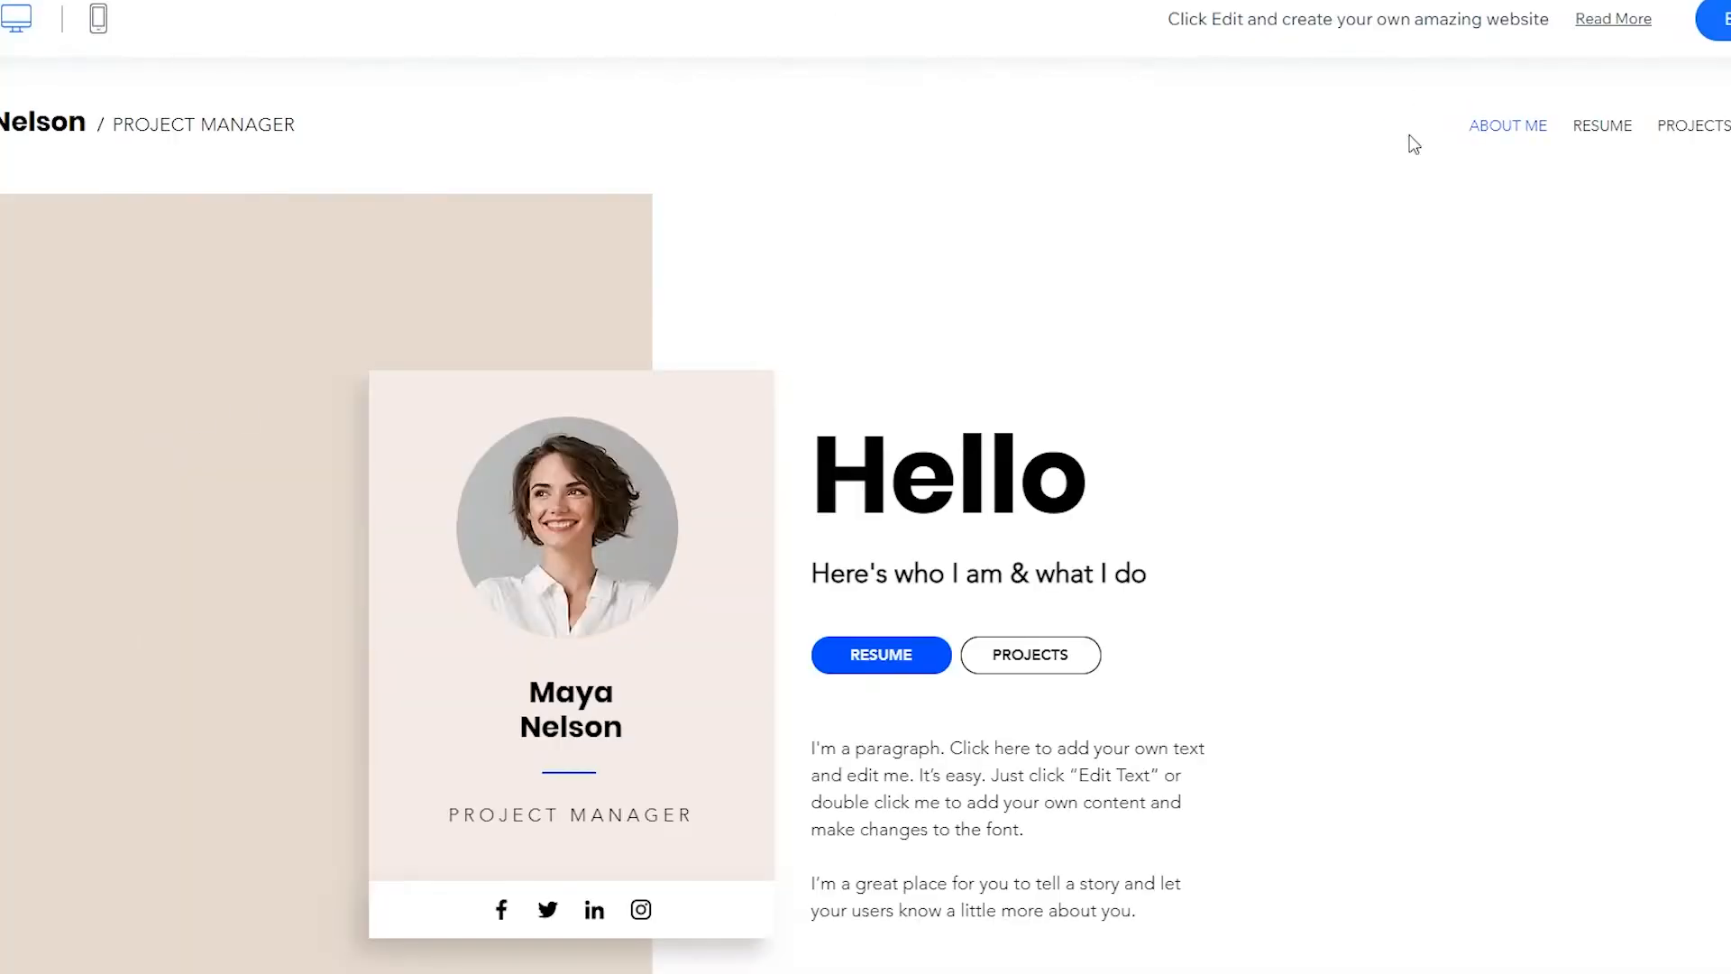
Step: Examine the Business CV demo's home page from the header down to the introductory paragraphs and footer
{"action": "scroll", "coordinate": [354, 216], "scroll_direction": "down", "scroll_amount": 2}
{"action": "scroll", "coordinate": [274, 263], "scroll_direction": "up", "scroll_amount": 2}
{"action": "scroll", "coordinate": [220, 284], "scroll_direction": "down", "scroll_amount": 2}
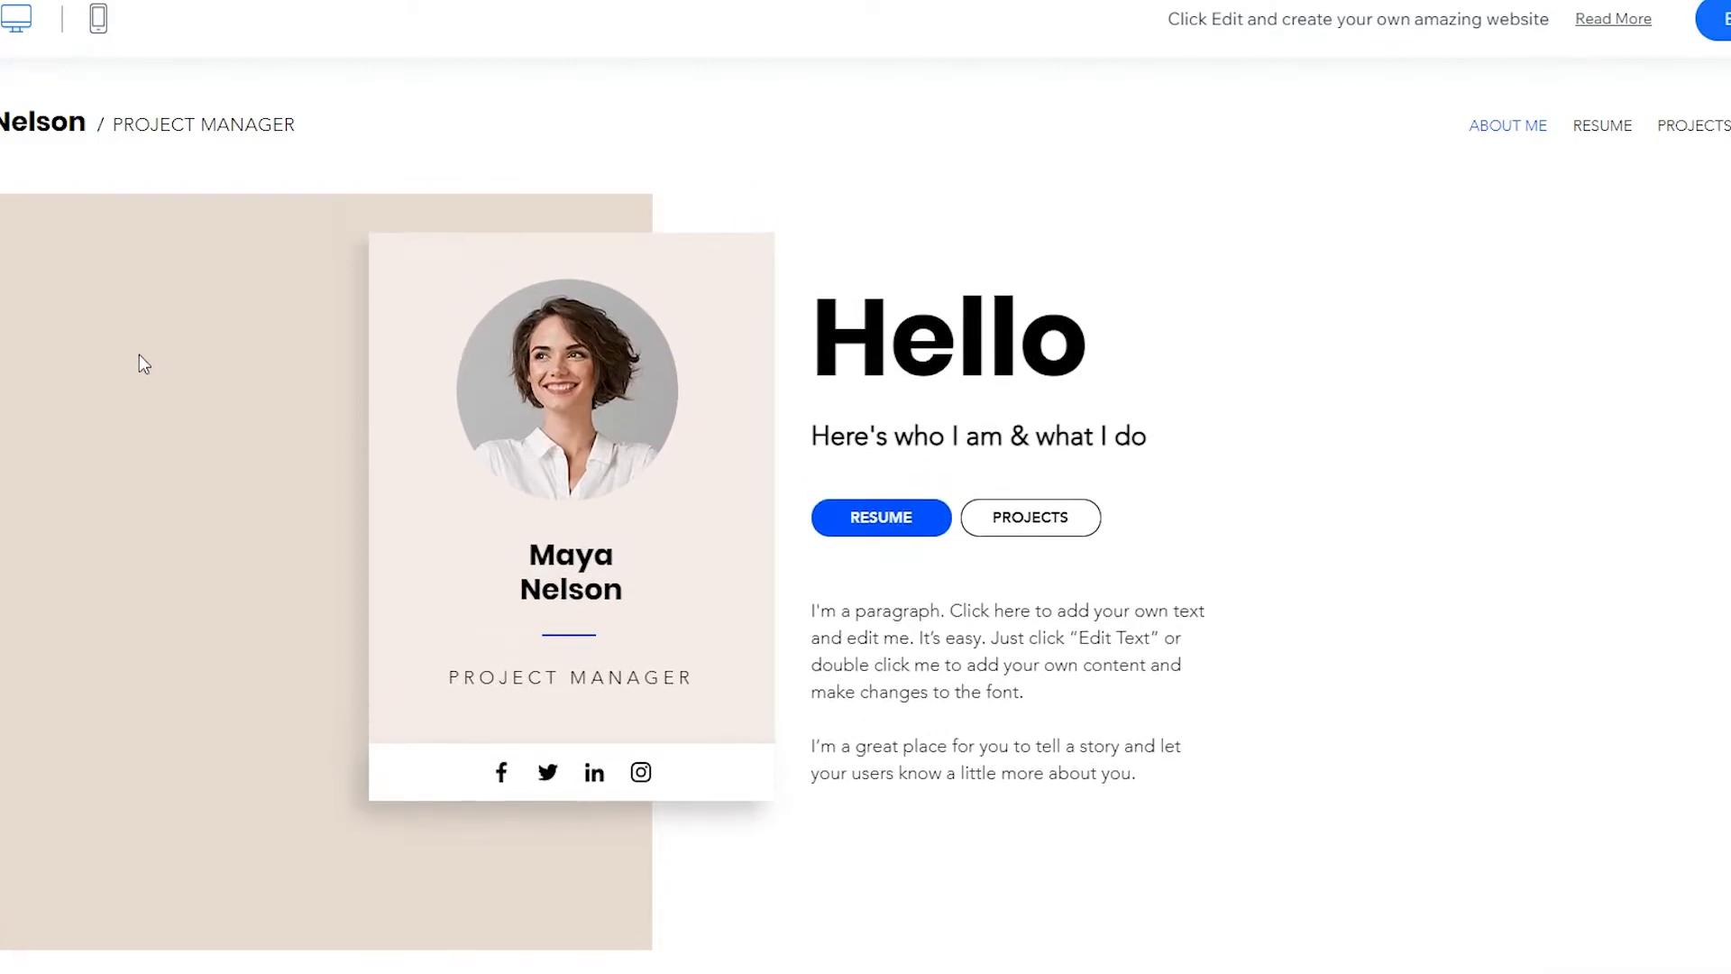
{"action": "scroll", "coordinate": [135, 352], "scroll_direction": "up", "scroll_amount": 2}
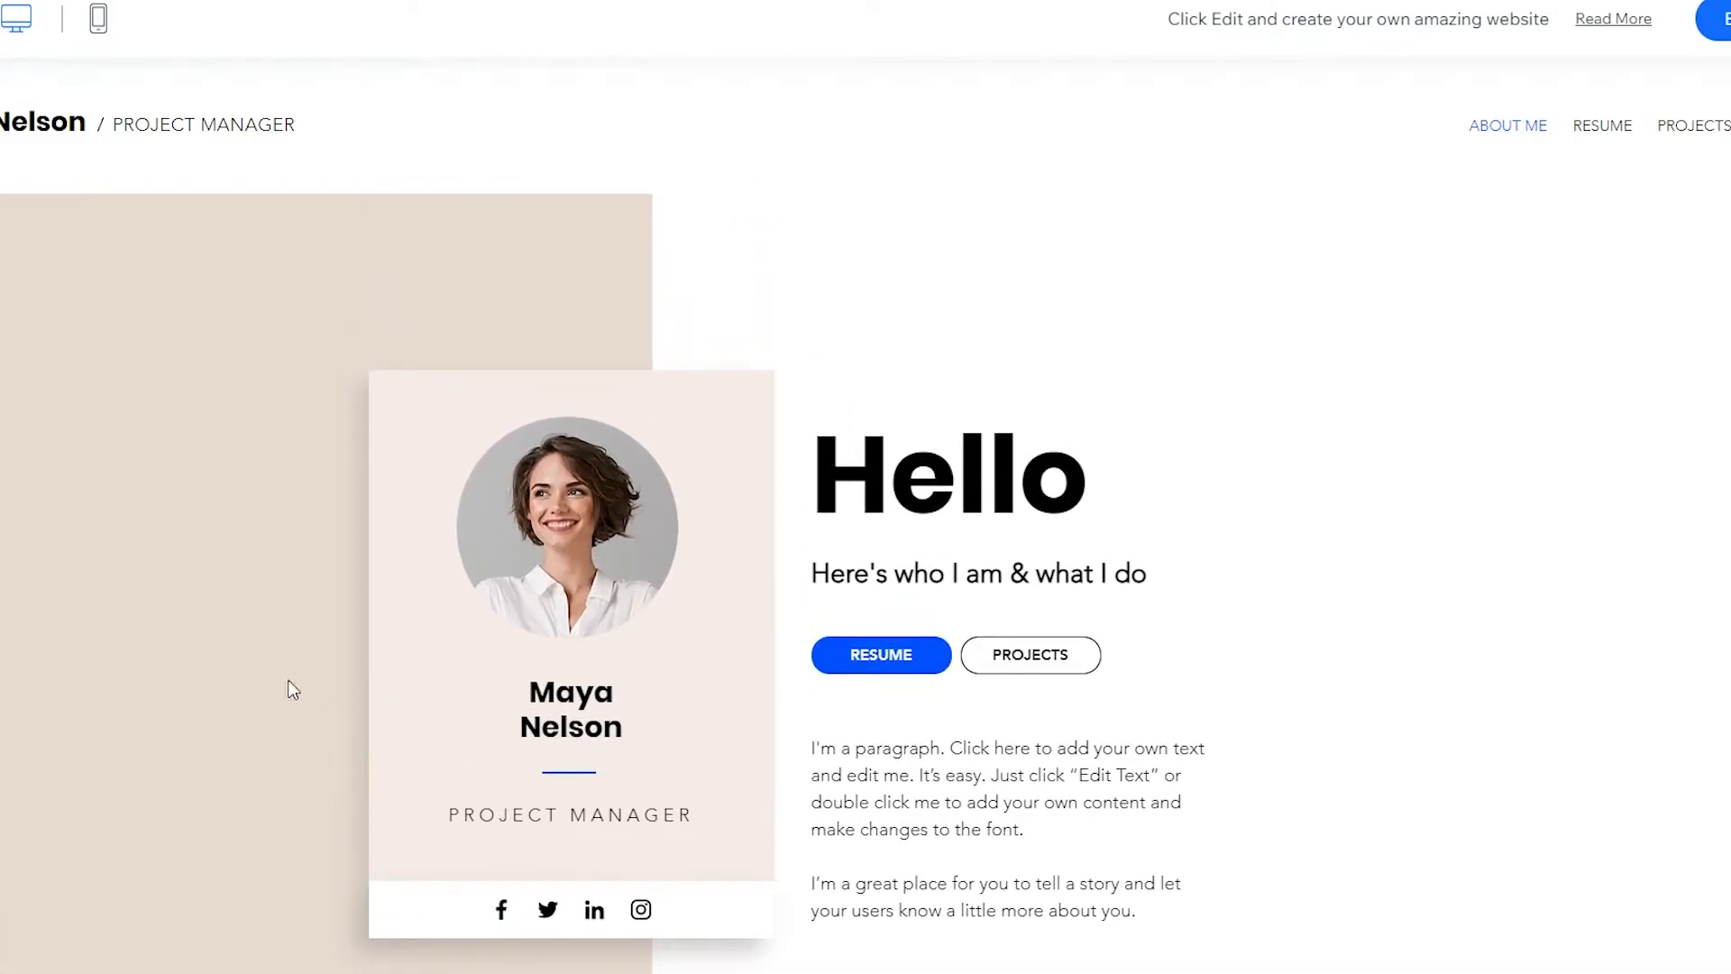
{"action": "scroll", "coordinate": [258, 550], "scroll_direction": "down", "scroll_amount": 2}
{"action": "left_click_drag", "start_coordinate": [812, 572], "coordinate": [1104, 736]}
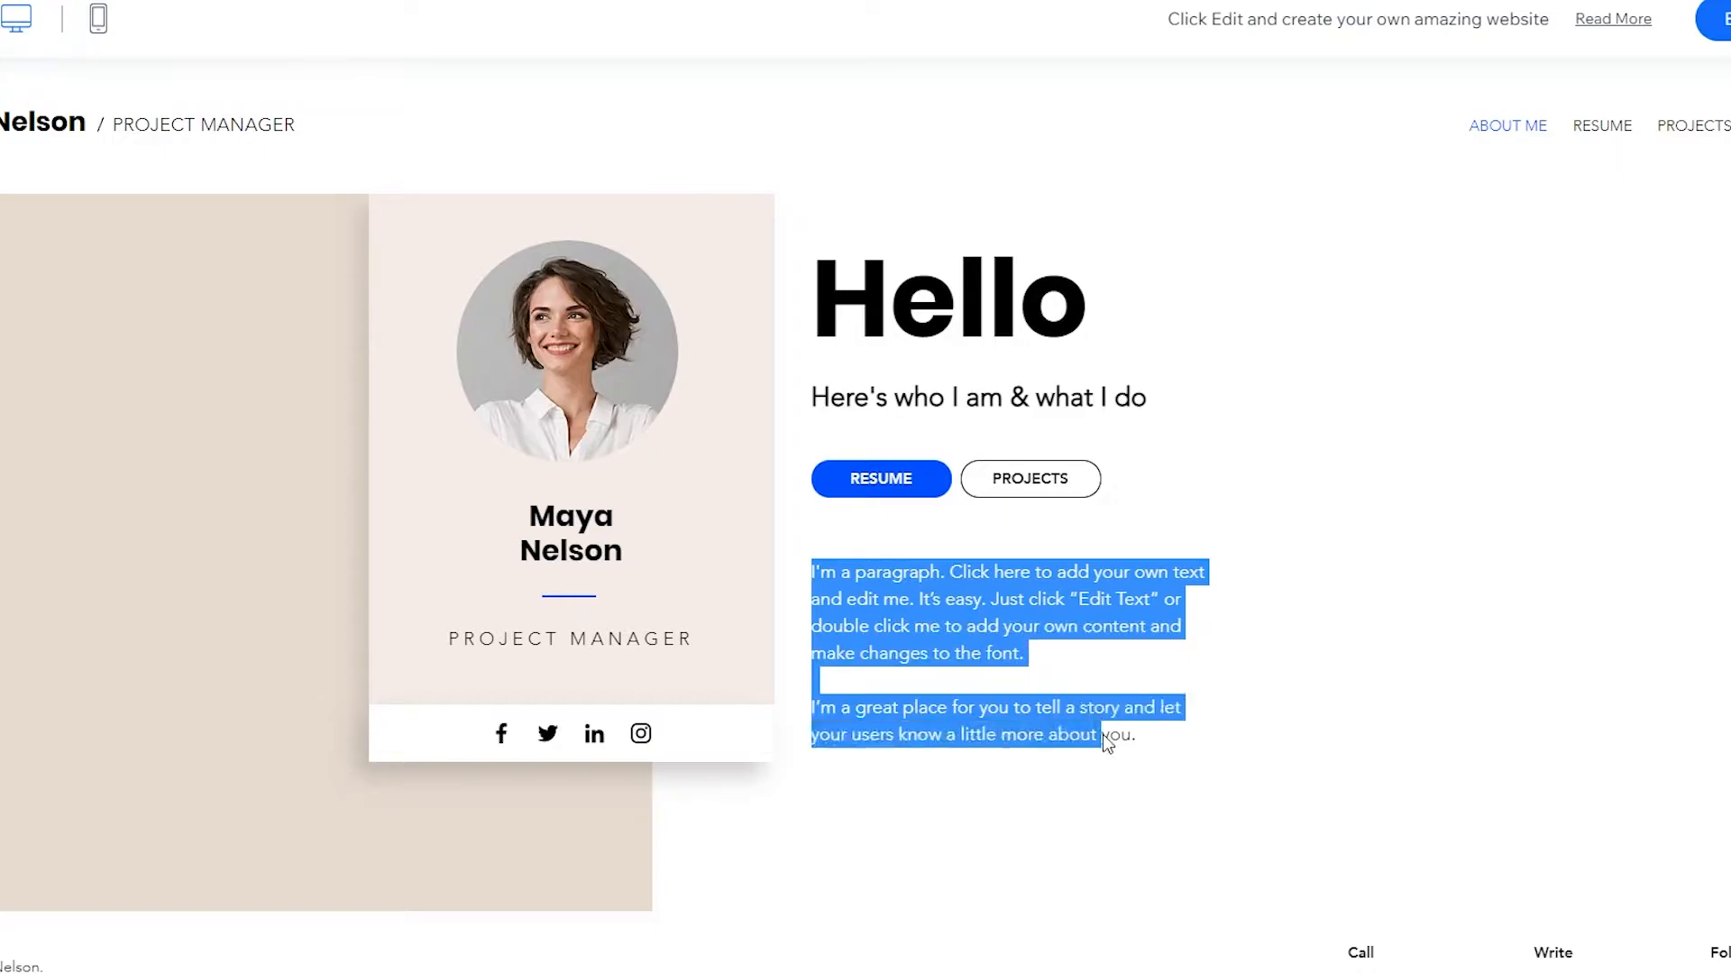
{"action": "left_click", "coordinate": [1235, 687]}
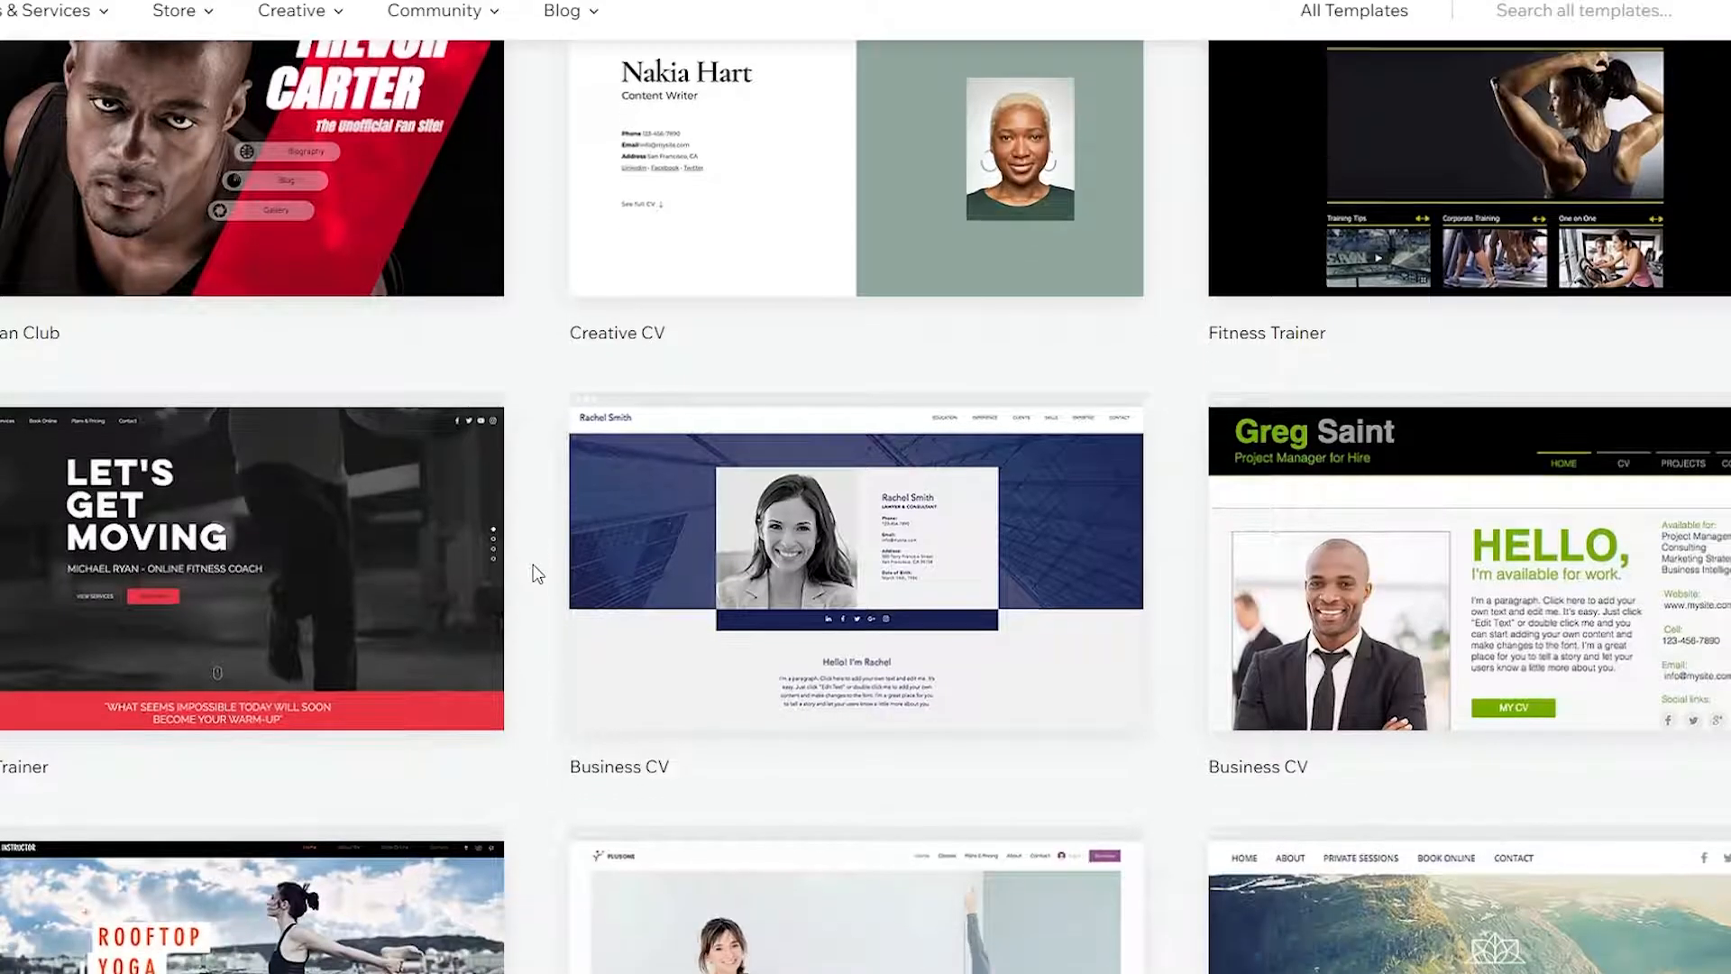
Step: Look through the second page of template designs and go on to page 3
{"action": "scroll", "coordinate": [533, 572], "scroll_direction": "down", "scroll_amount": 7}
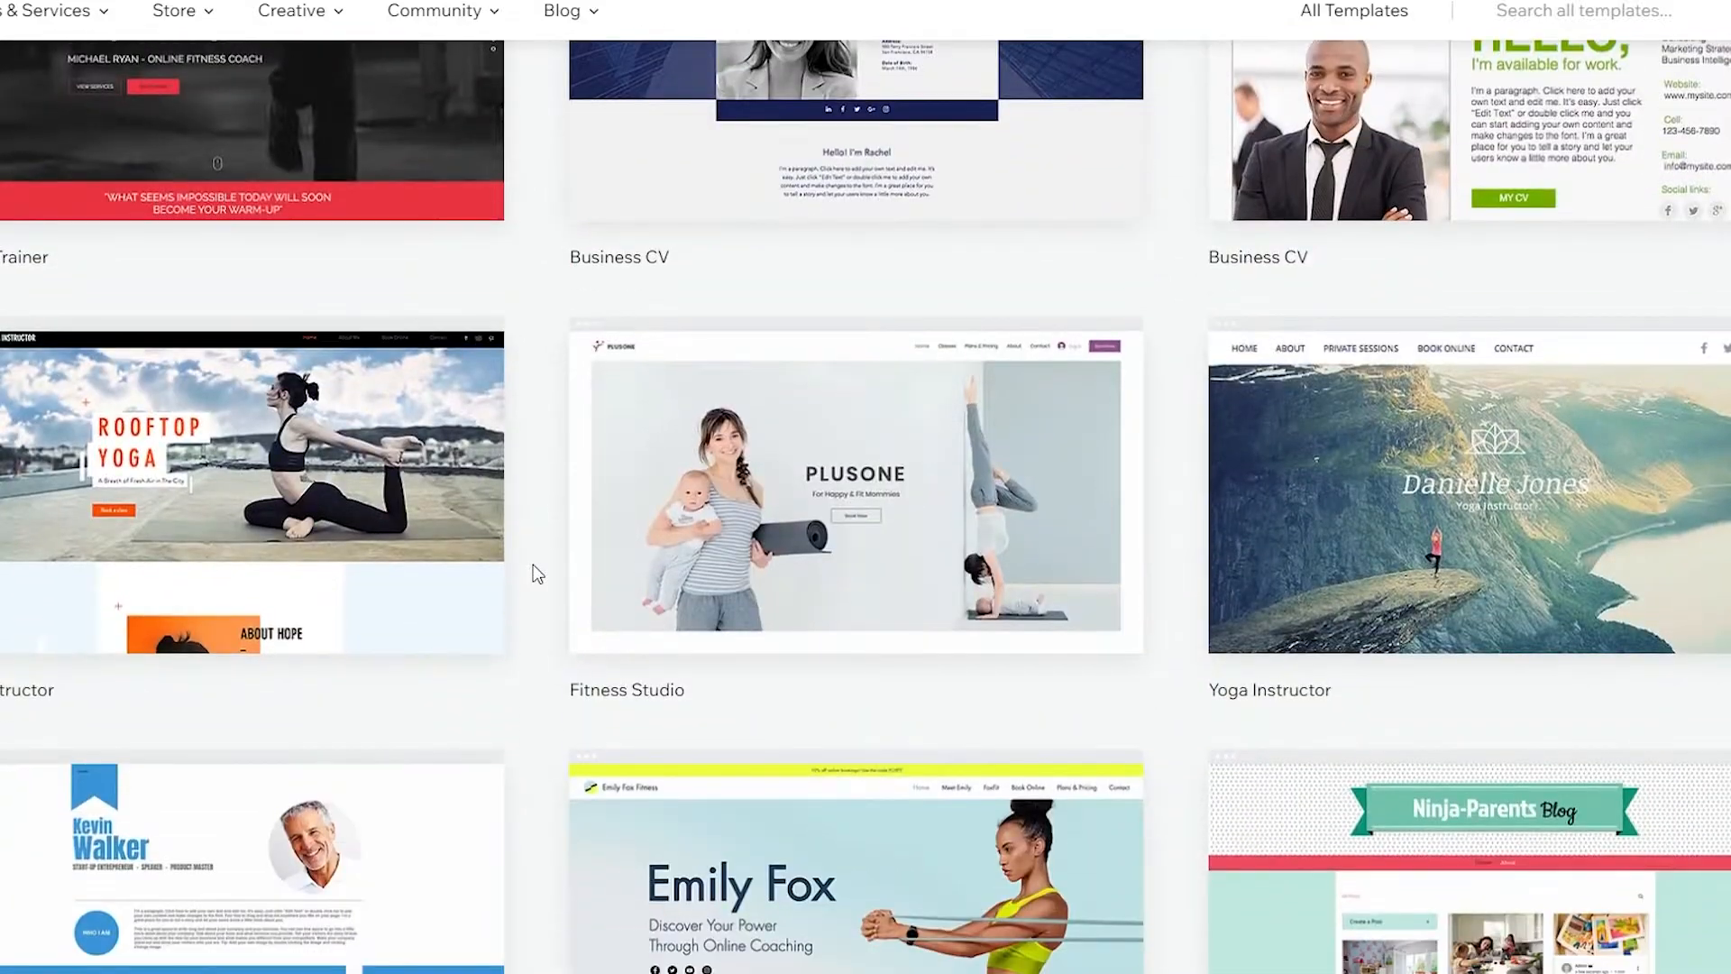
{"action": "scroll", "coordinate": [533, 571], "scroll_direction": "down", "scroll_amount": 4}
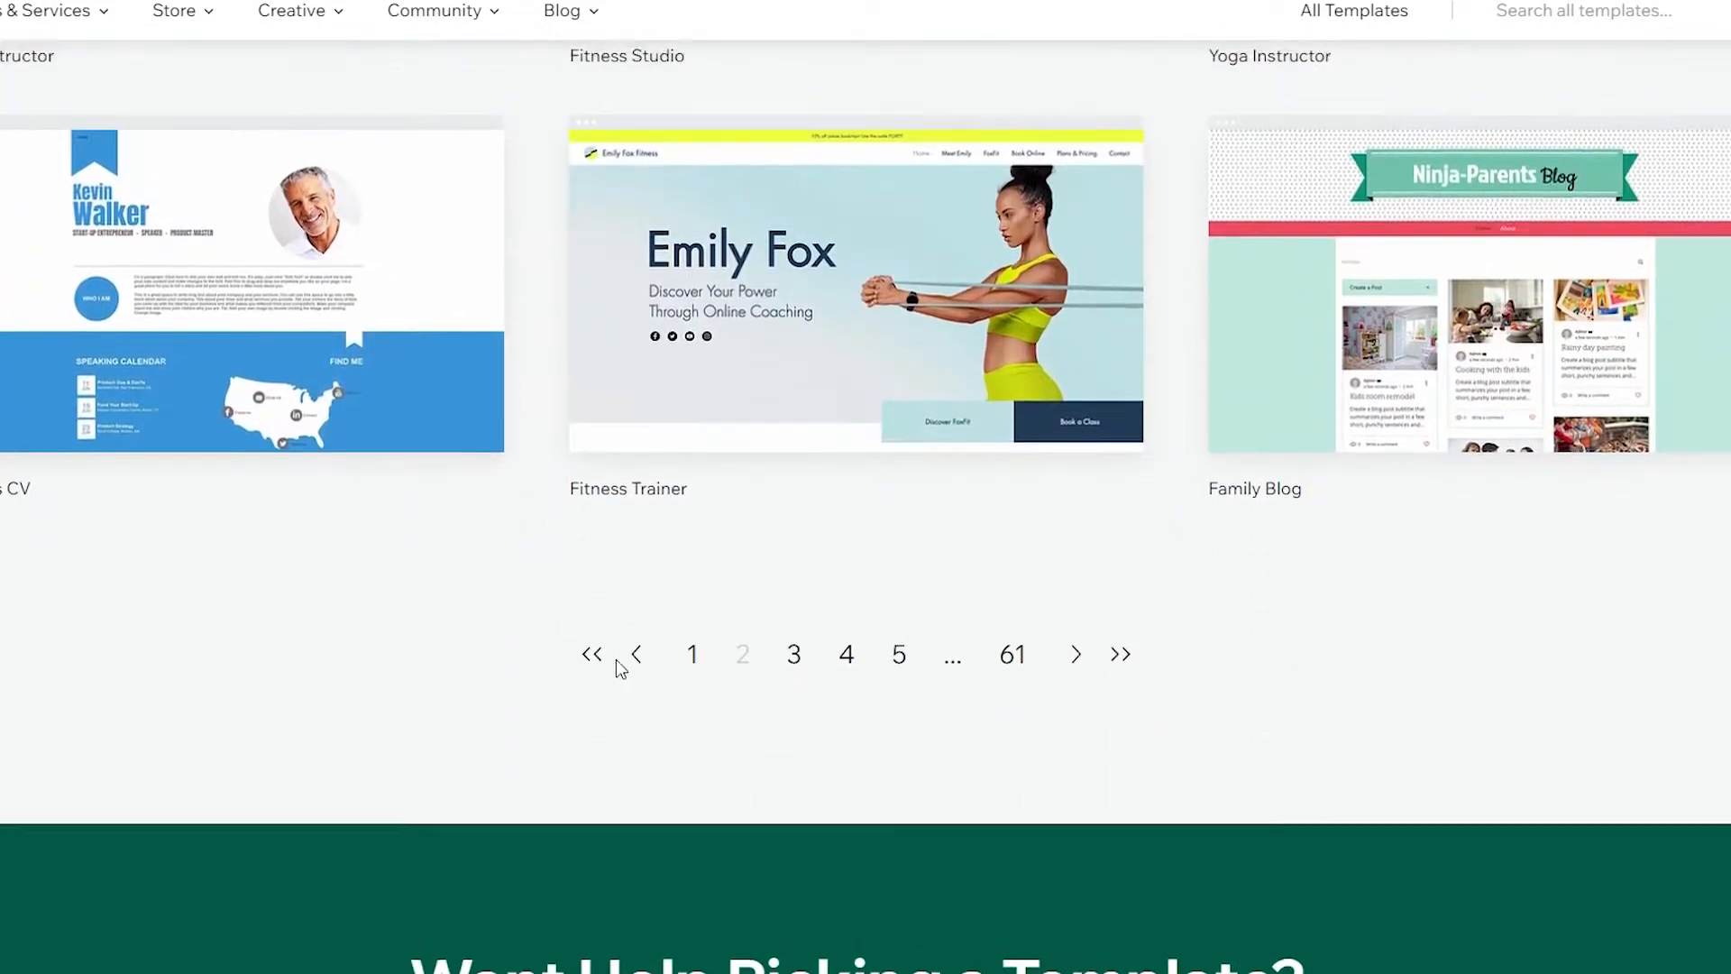
{"action": "scroll", "coordinate": [552, 739], "scroll_direction": "up", "scroll_amount": 15}
{"action": "scroll", "coordinate": [554, 738], "scroll_direction": "down", "scroll_amount": 10}
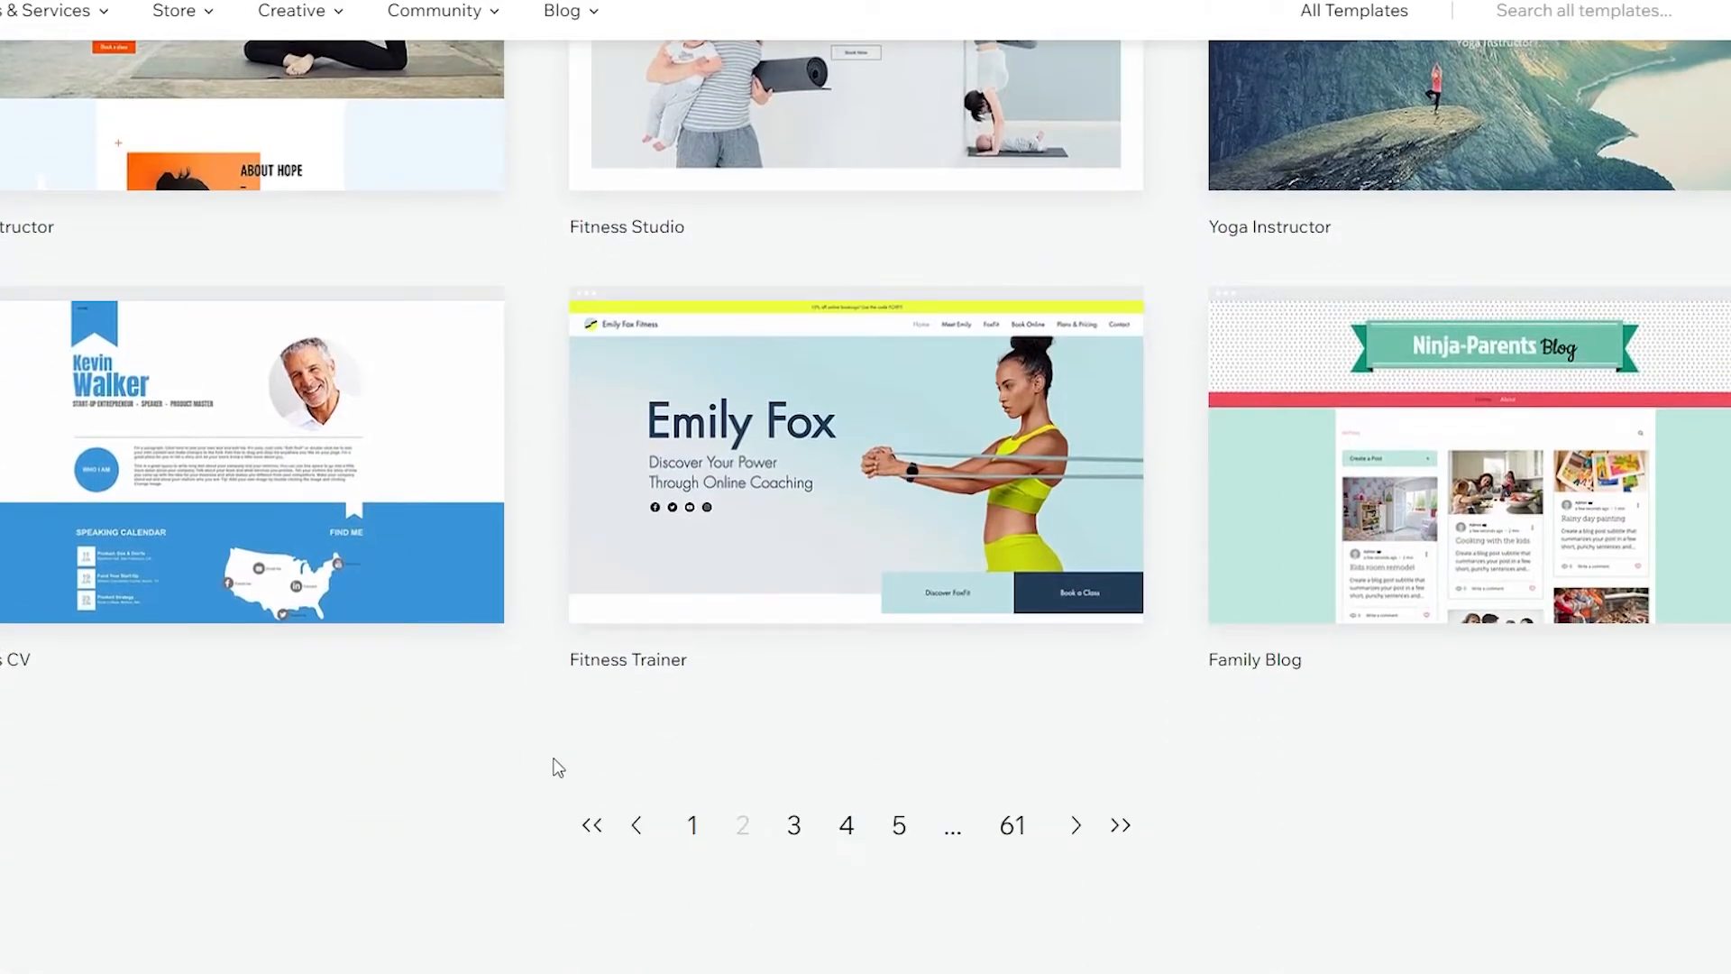
{"action": "left_click", "coordinate": [799, 835]}
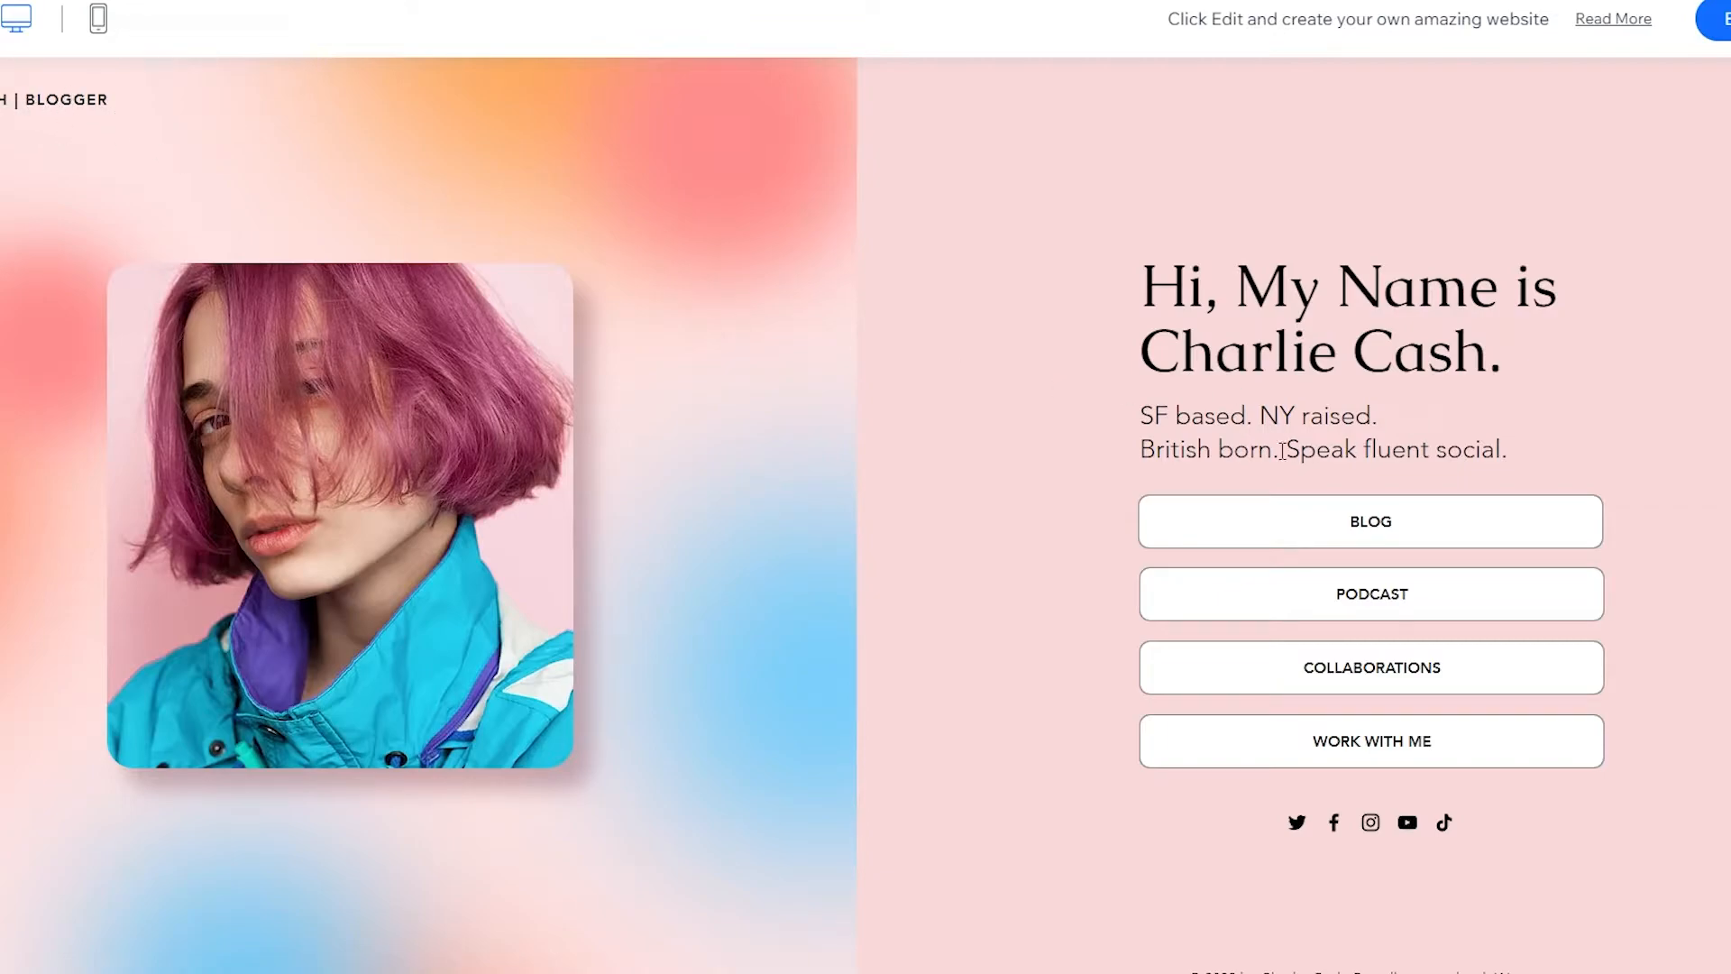
Step: Examine the pink blogger template's tagline in the demo and its home page strip in the Editor
{"action": "left_click_drag", "start_coordinate": [1142, 417], "coordinate": [1512, 451]}
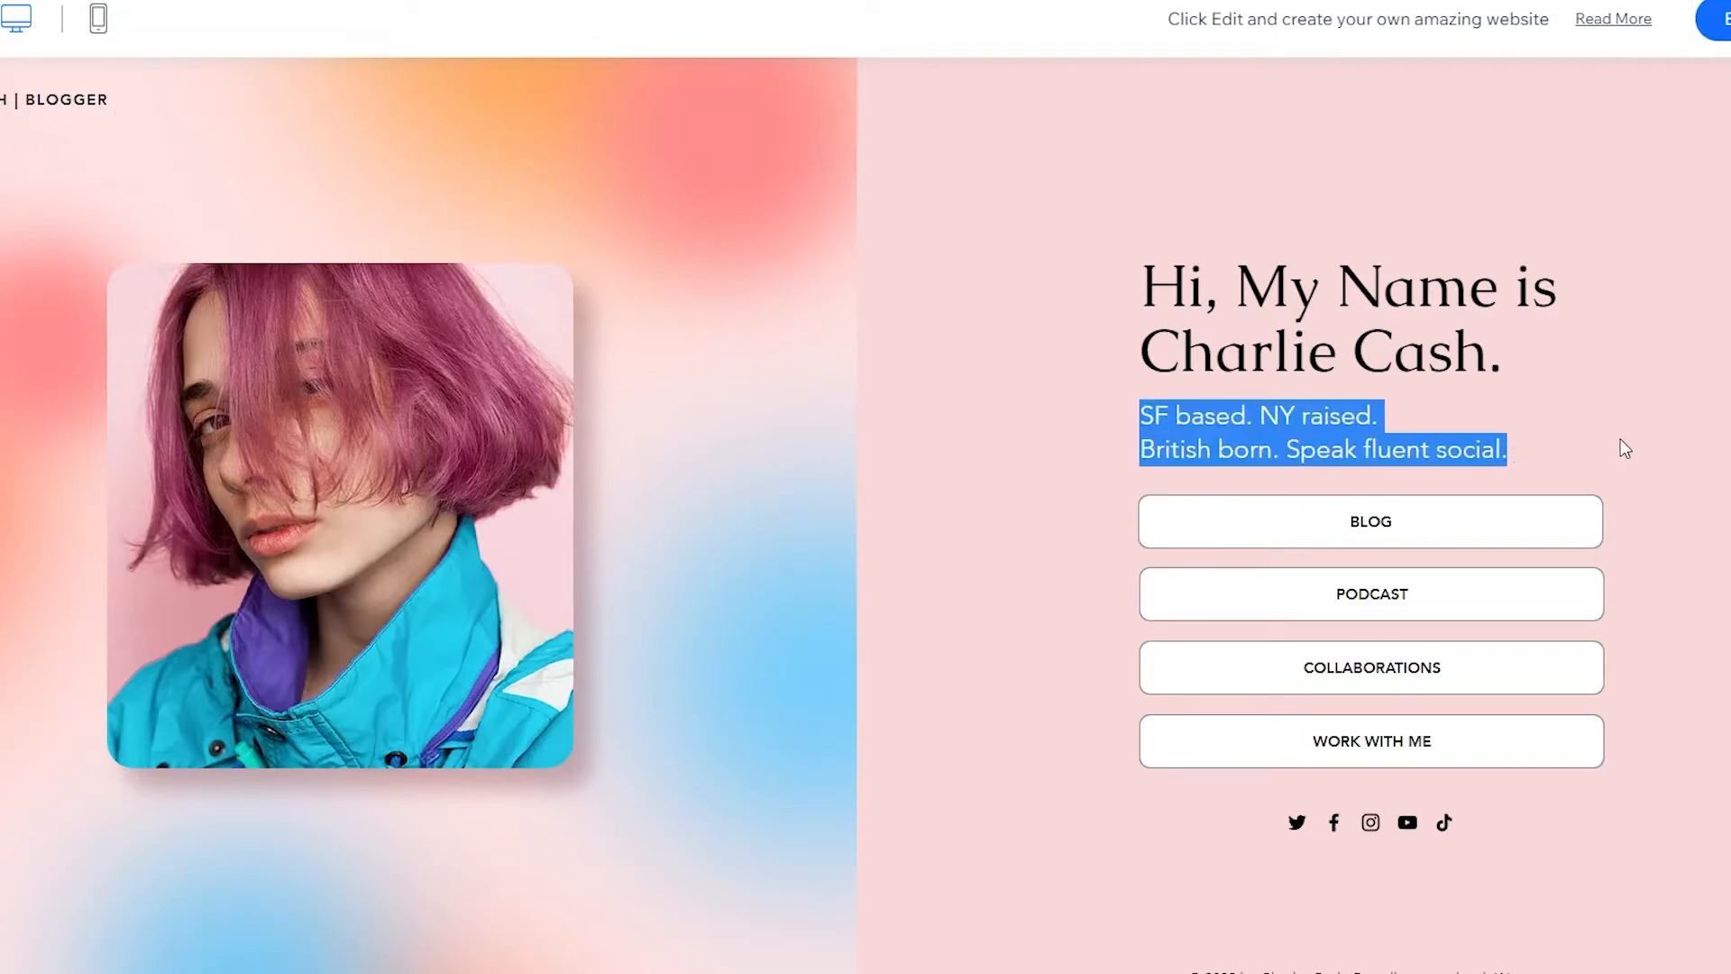
{"action": "left_click", "coordinate": [1542, 458]}
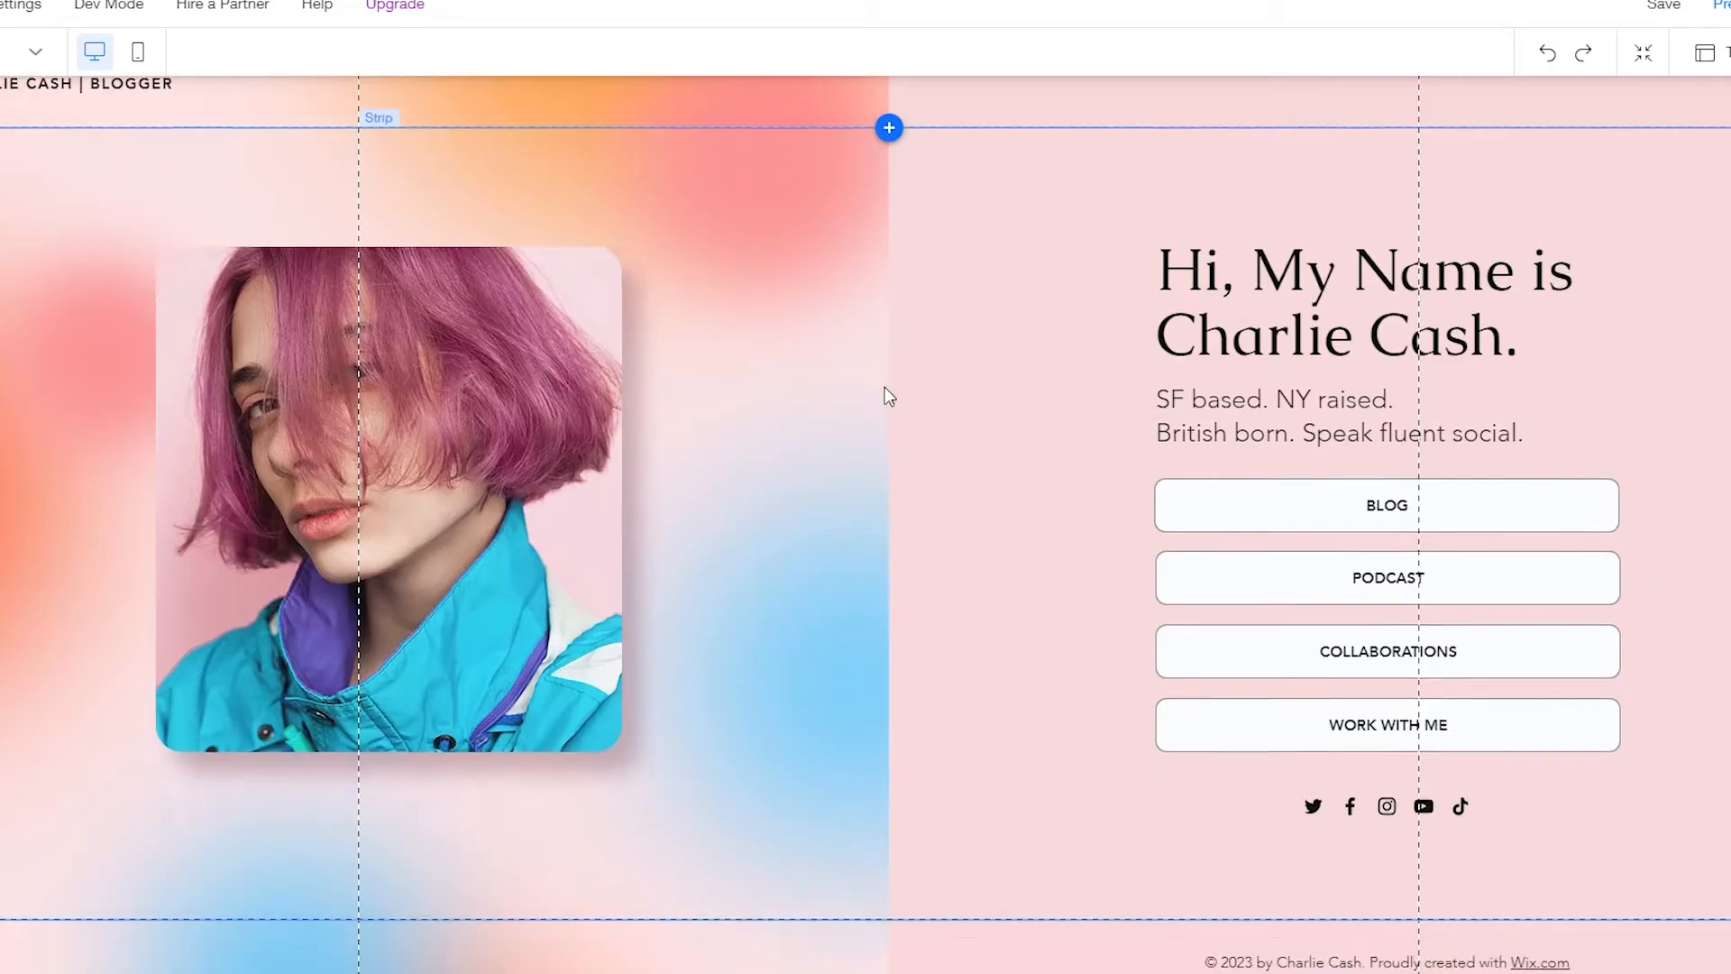
{"action": "scroll", "coordinate": [884, 386], "scroll_direction": "up", "scroll_amount": 1}
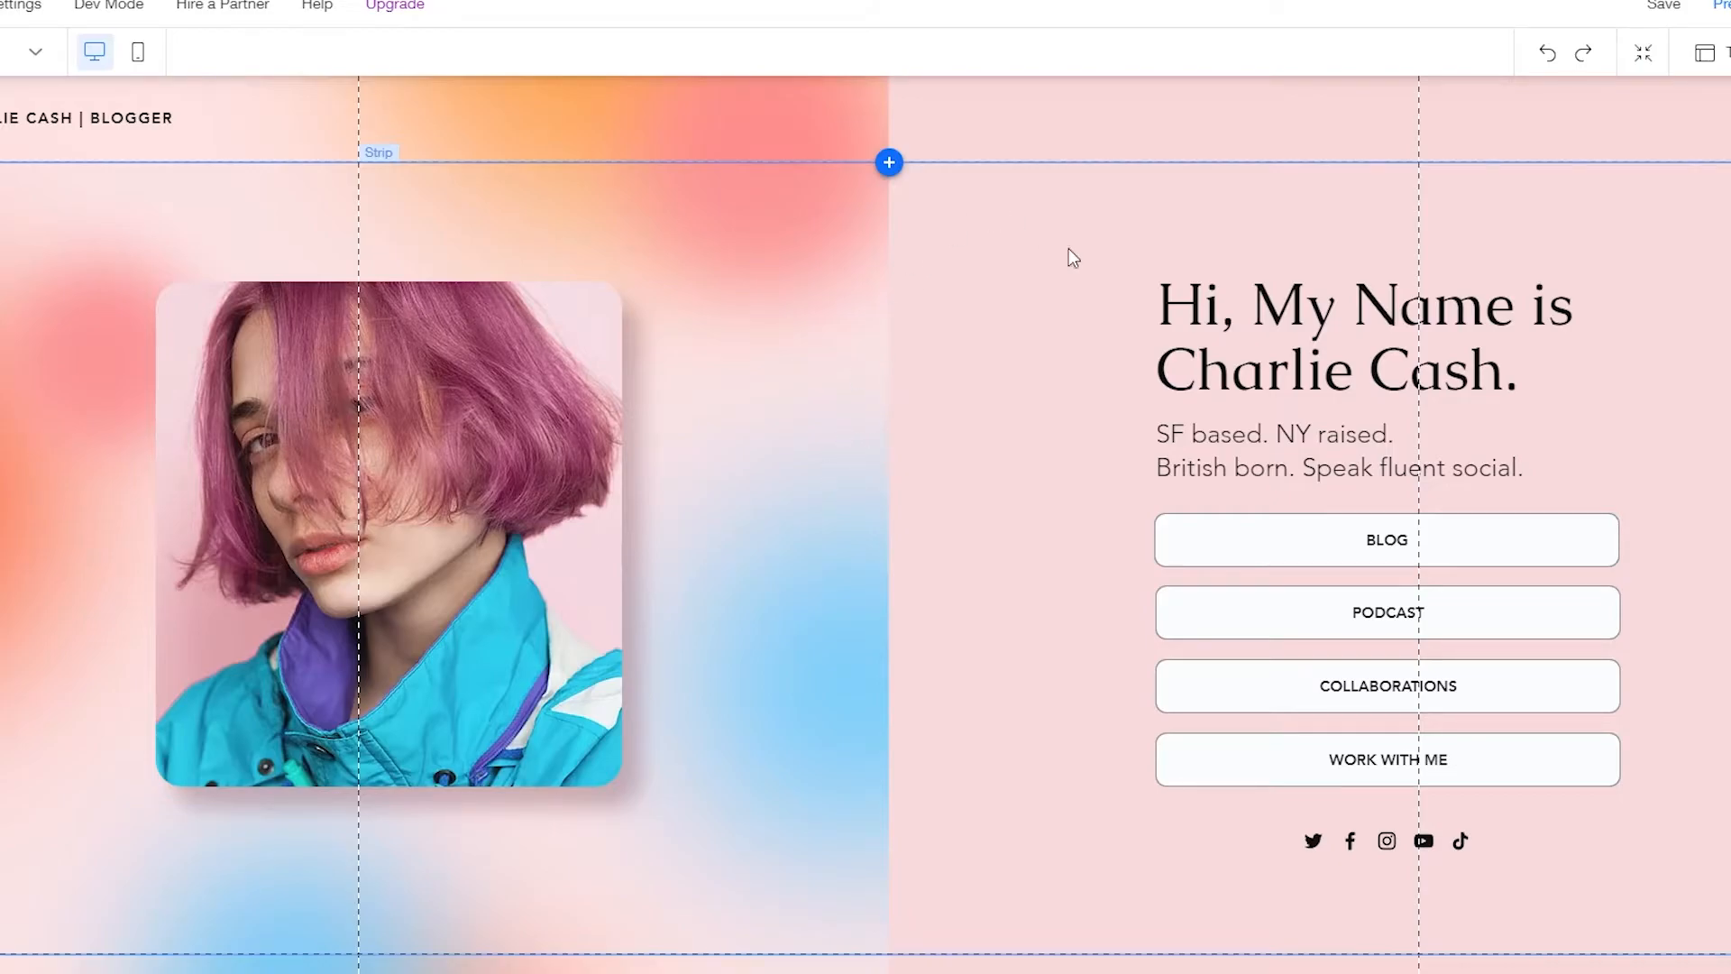
{"action": "scroll", "coordinate": [449, 328], "scroll_direction": "down", "scroll_amount": 1}
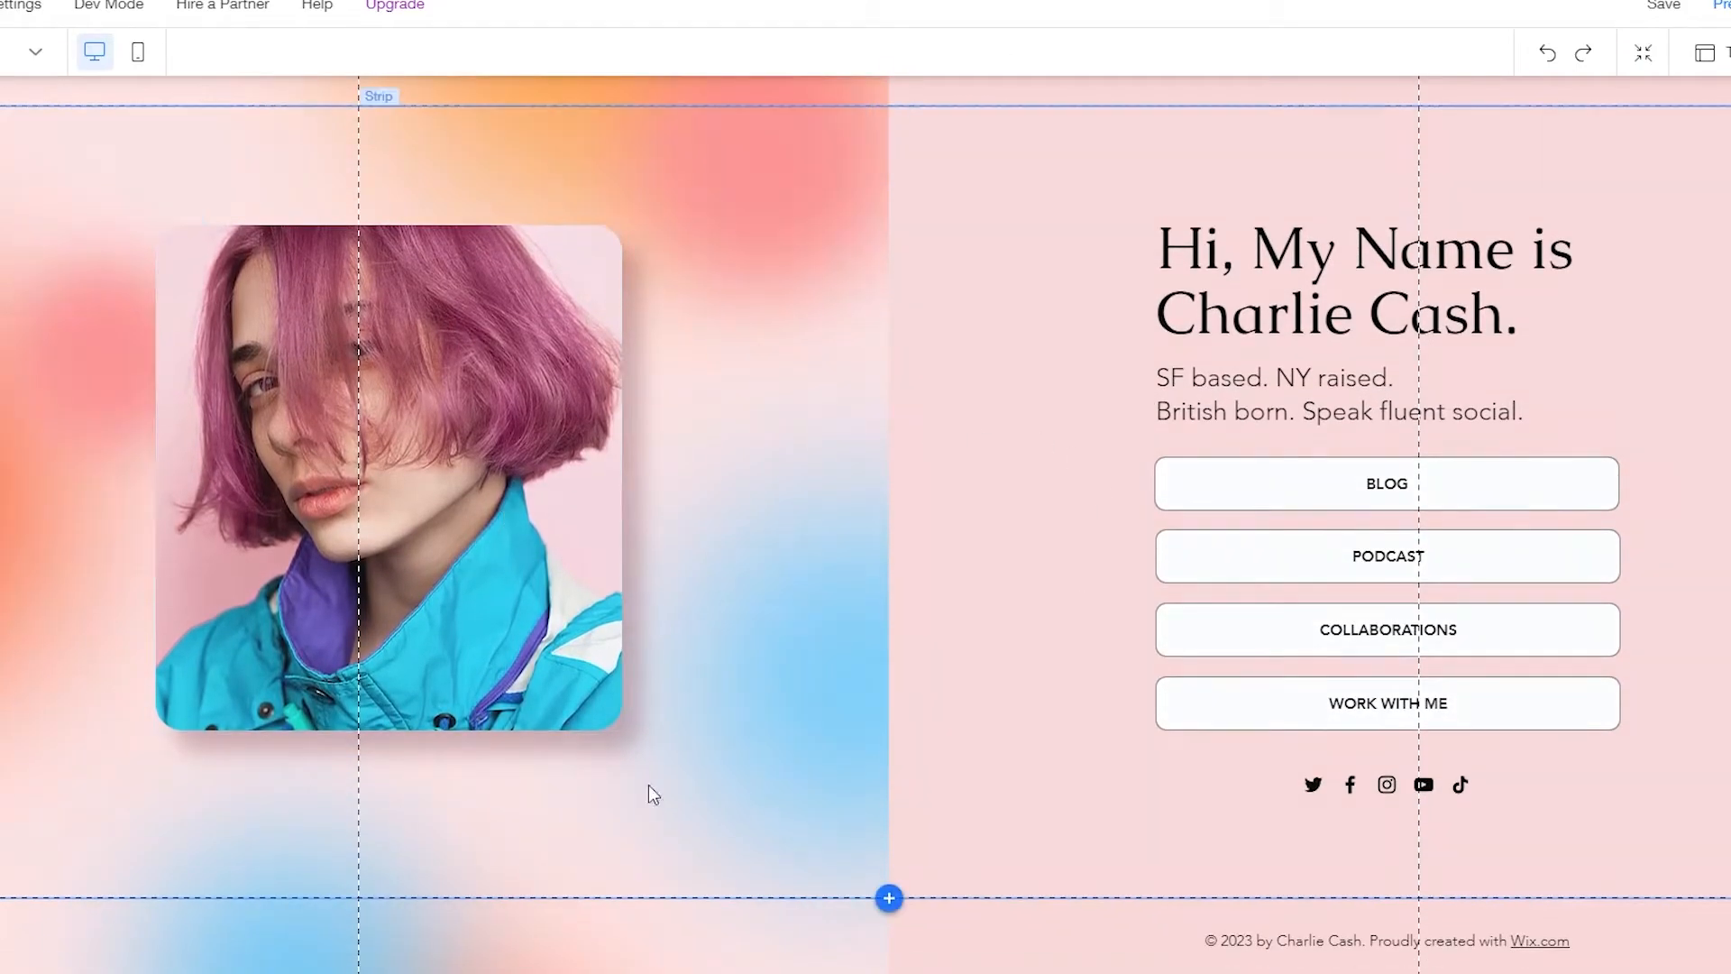
{"action": "scroll", "coordinate": [613, 559], "scroll_direction": "up", "scroll_amount": 1}
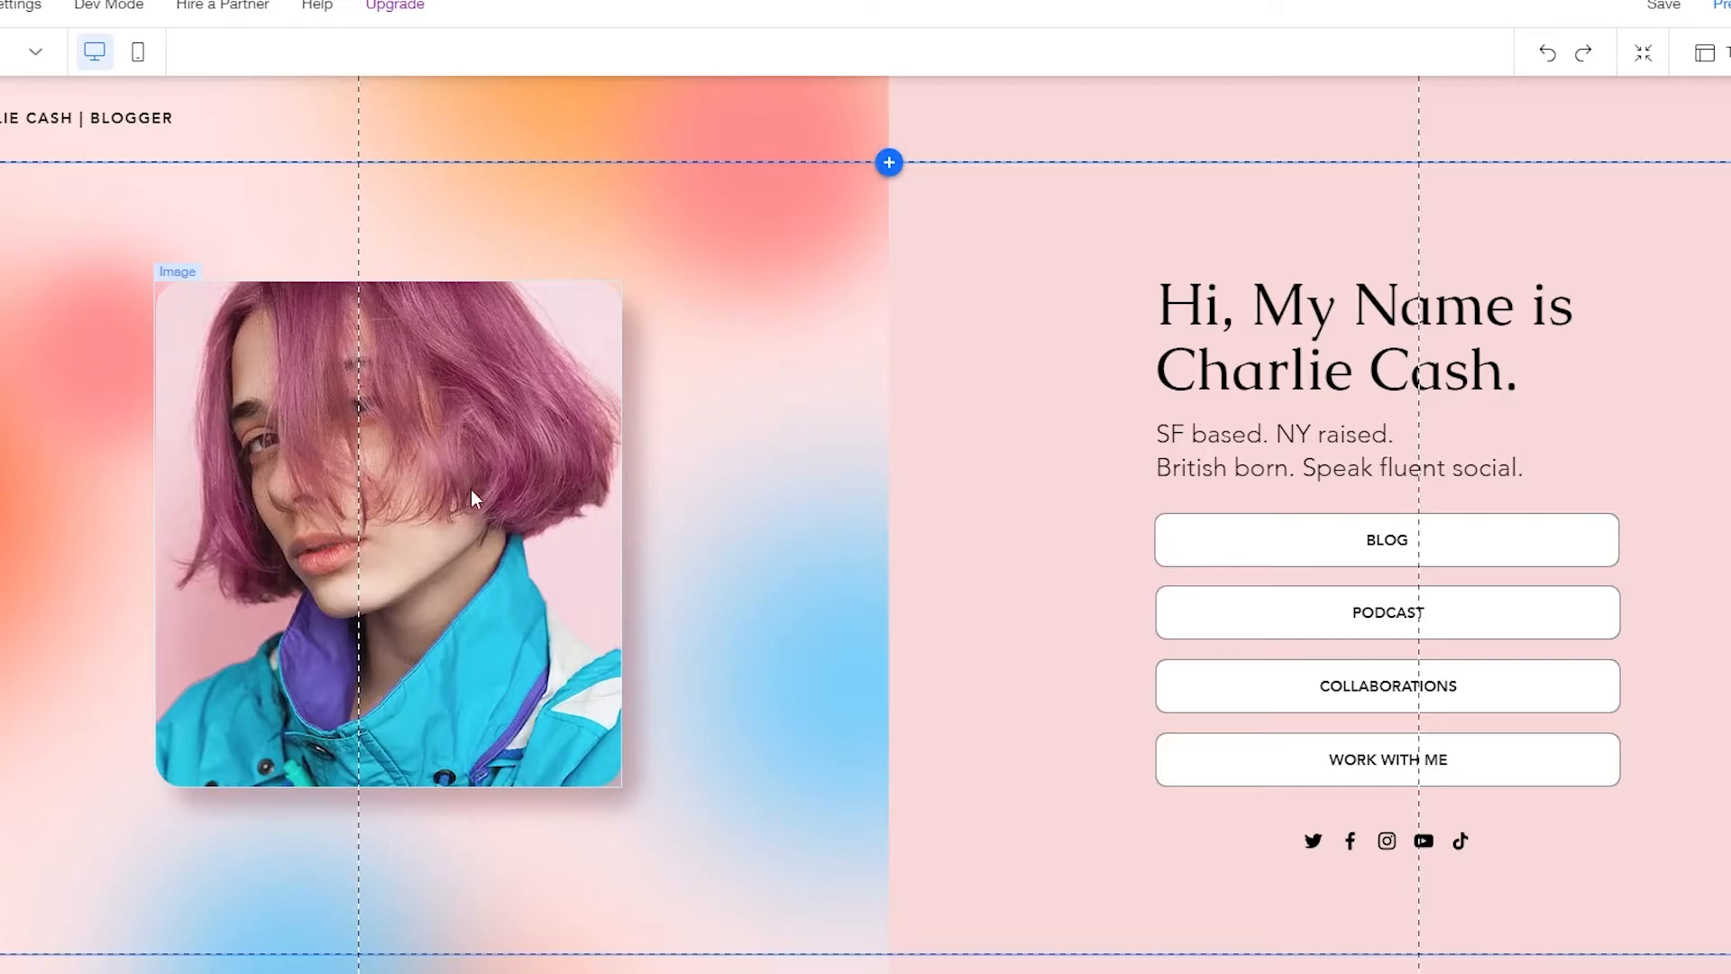
Step: Check the media sources offered for replacing the portrait image and close the image chooser
{"action": "left_click", "coordinate": [466, 491]}
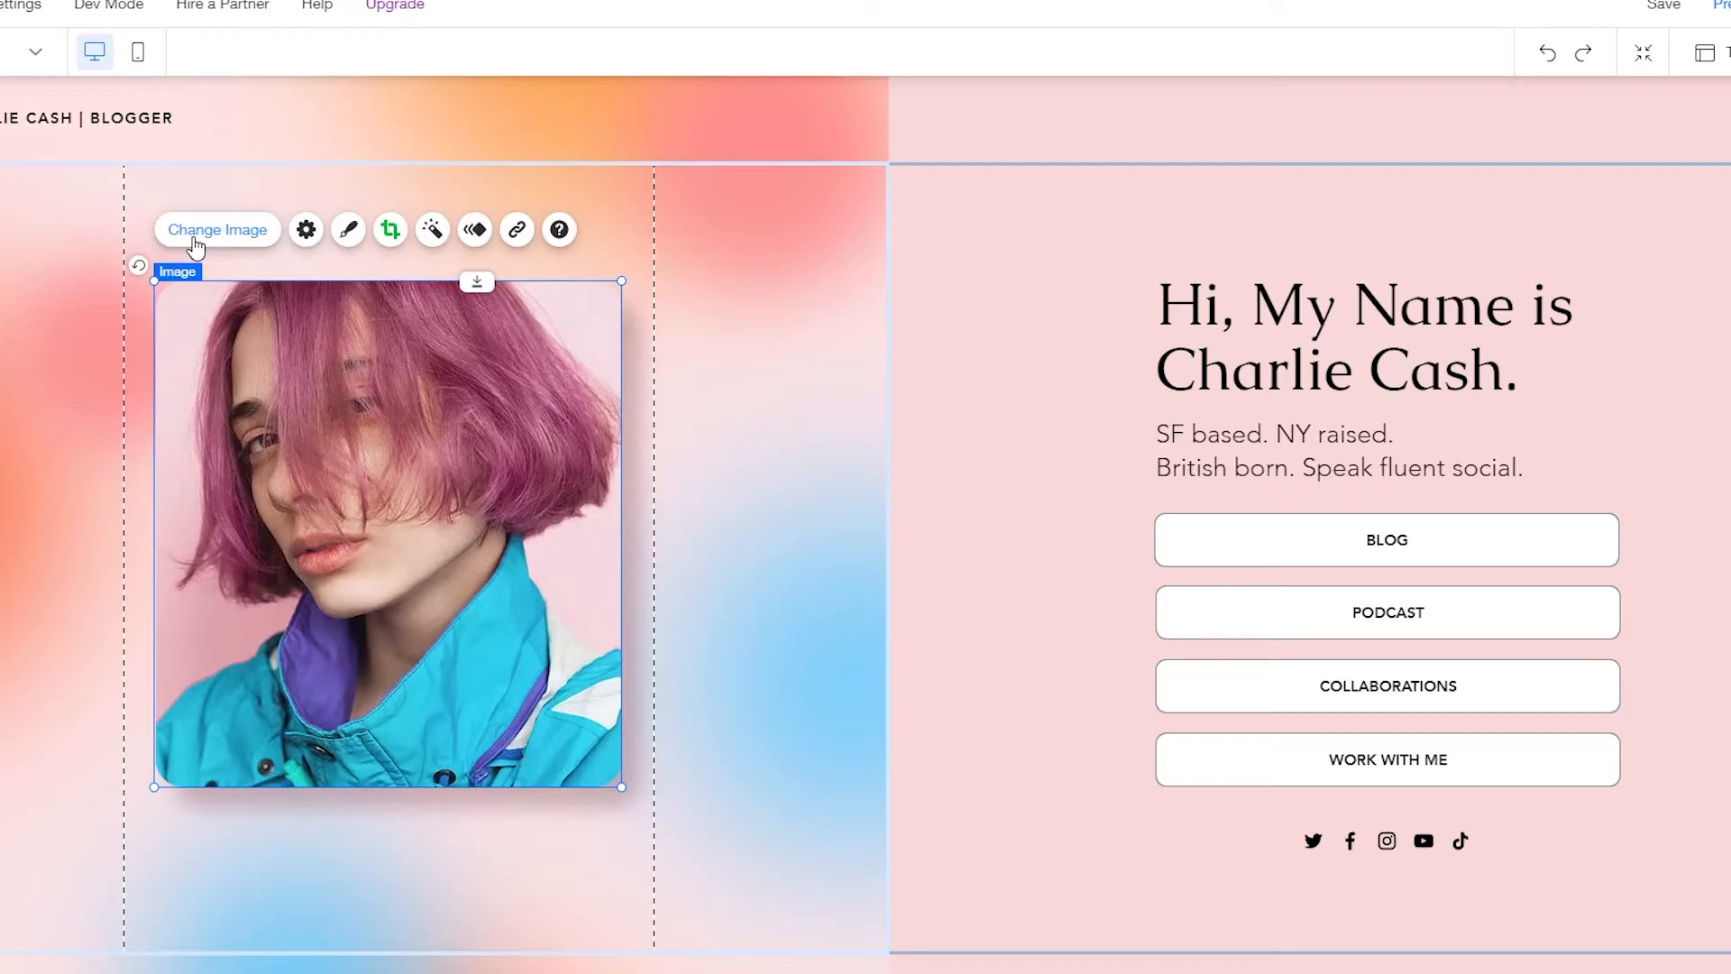
{"action": "left_click", "coordinate": [256, 237]}
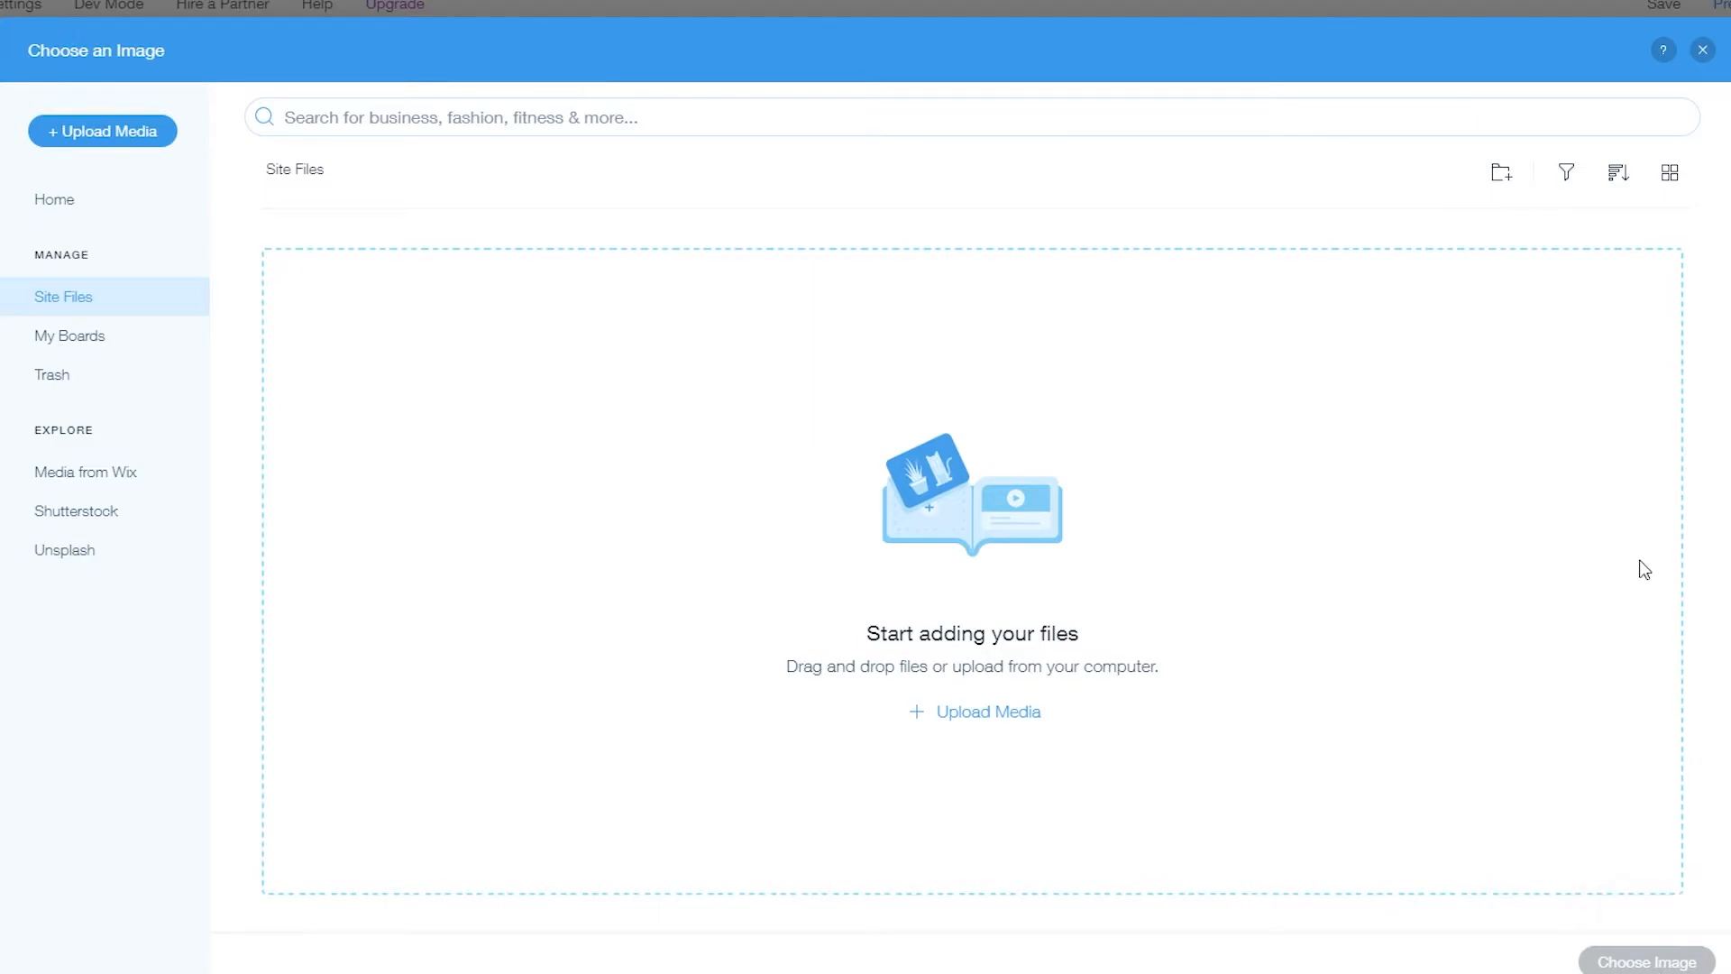
{"action": "left_click", "coordinate": [1704, 47]}
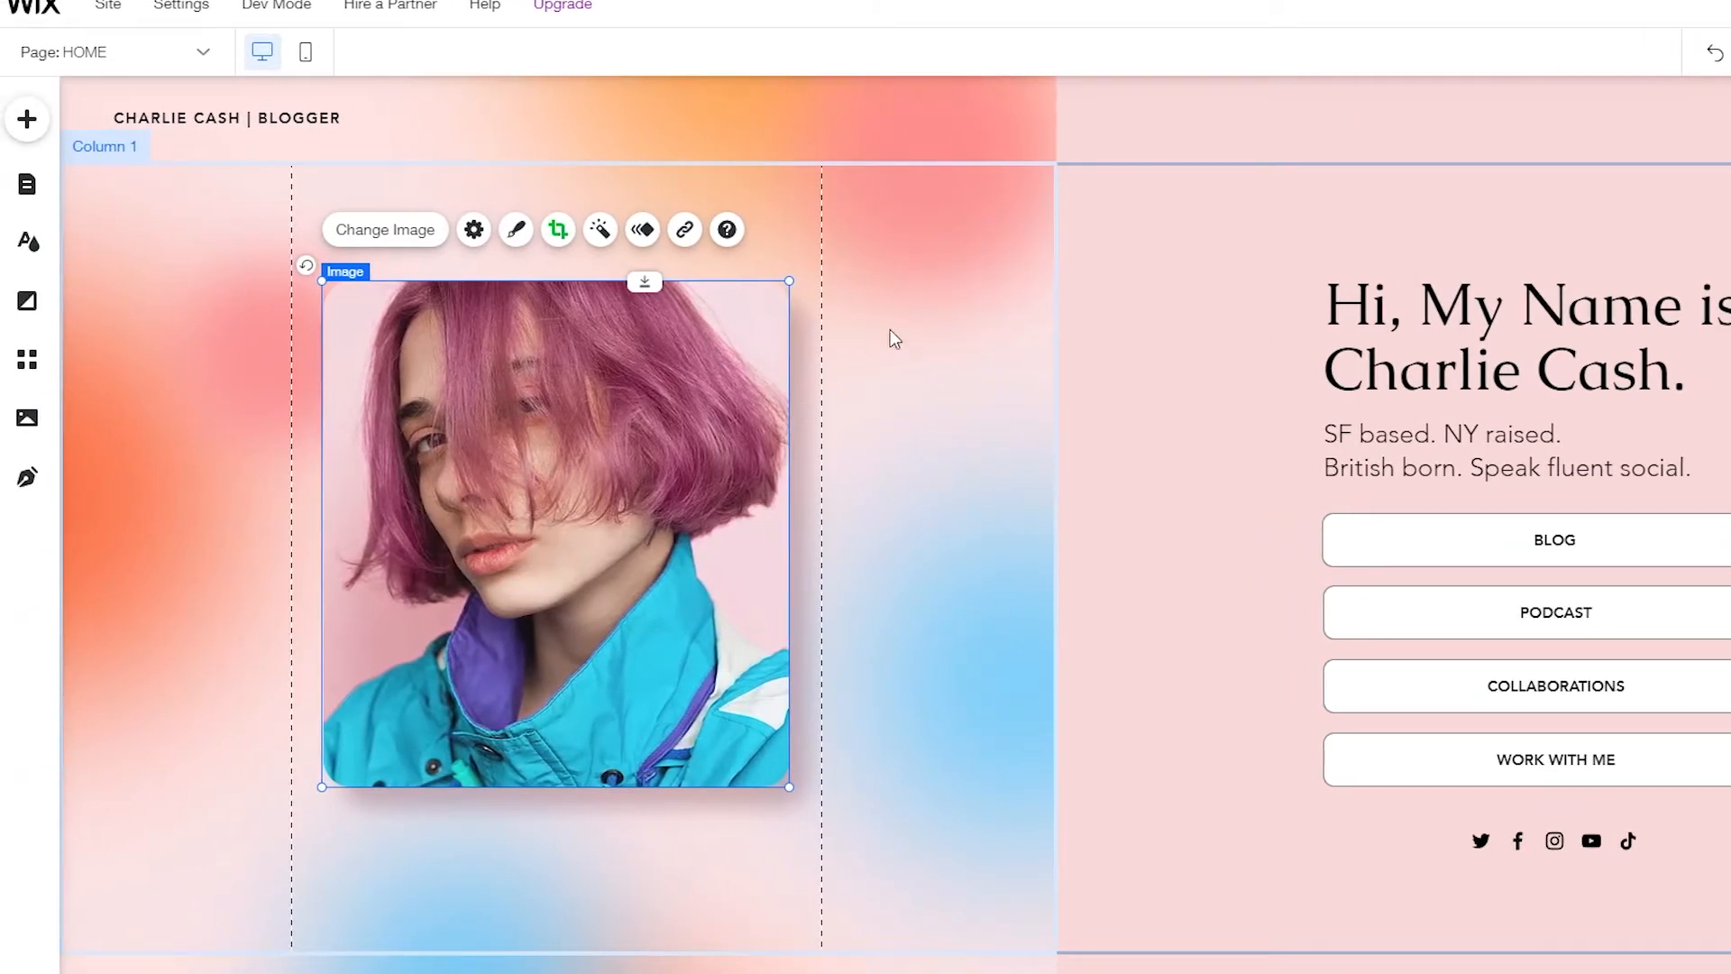
Step: Set the background of the column behind the portrait to the pink pattern with white spotted cats
{"action": "left_click", "coordinate": [961, 366]}
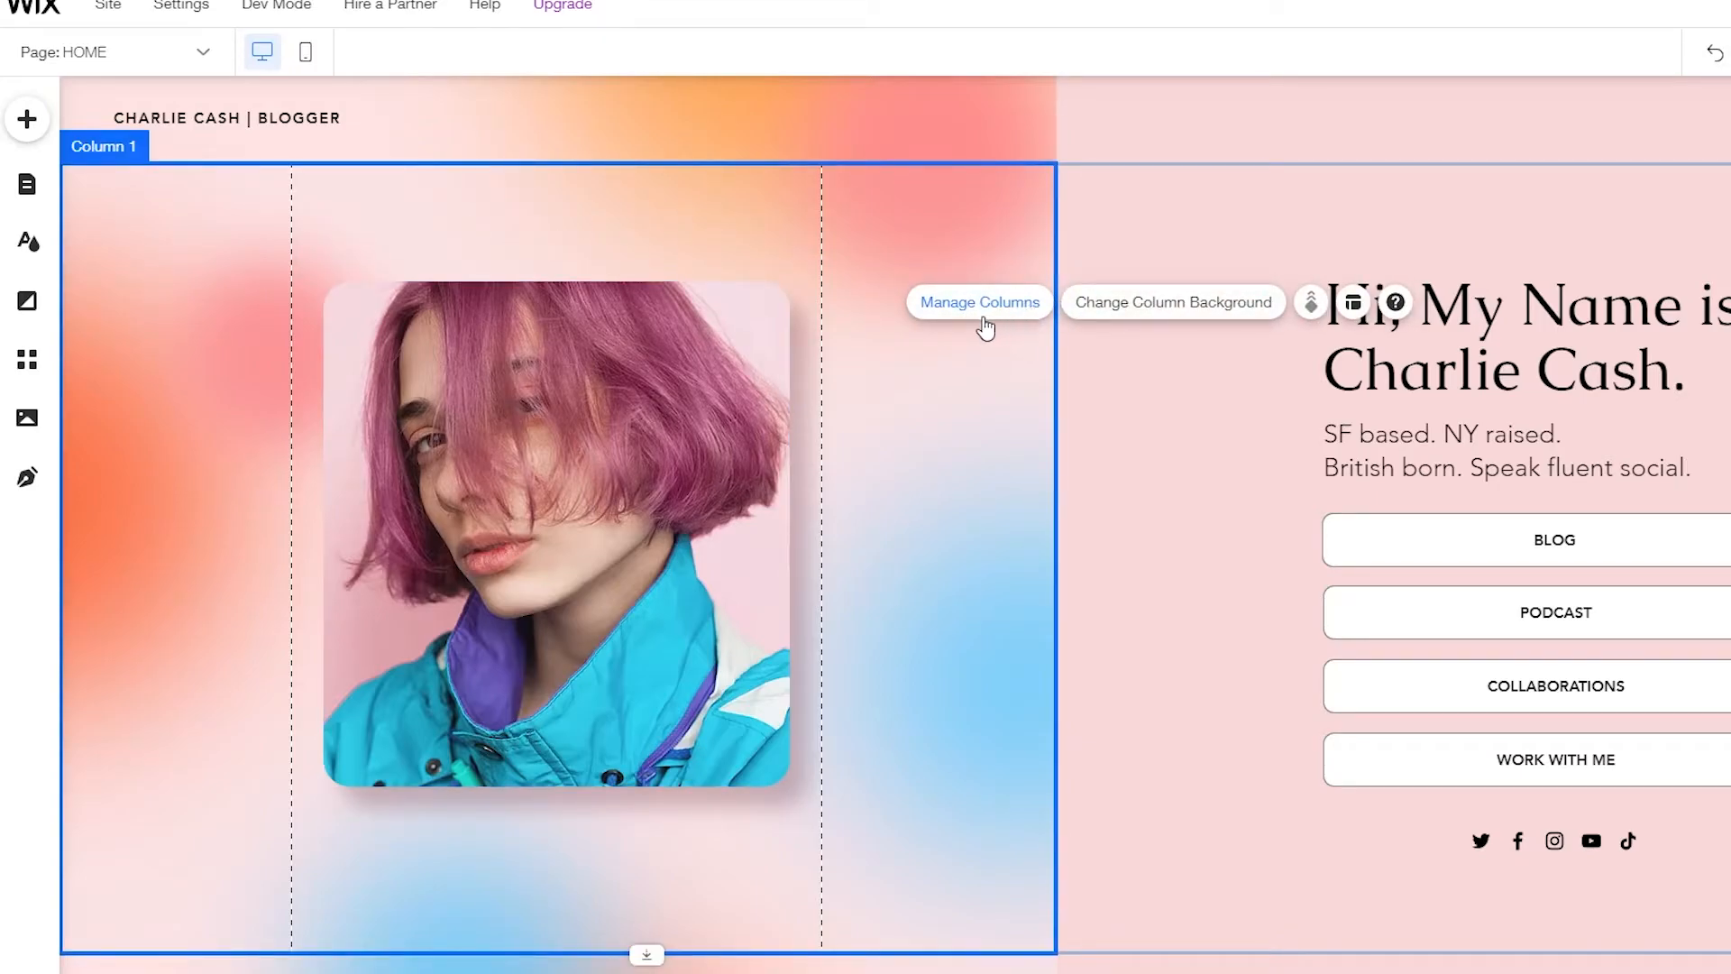
{"action": "left_click", "coordinate": [1124, 317]}
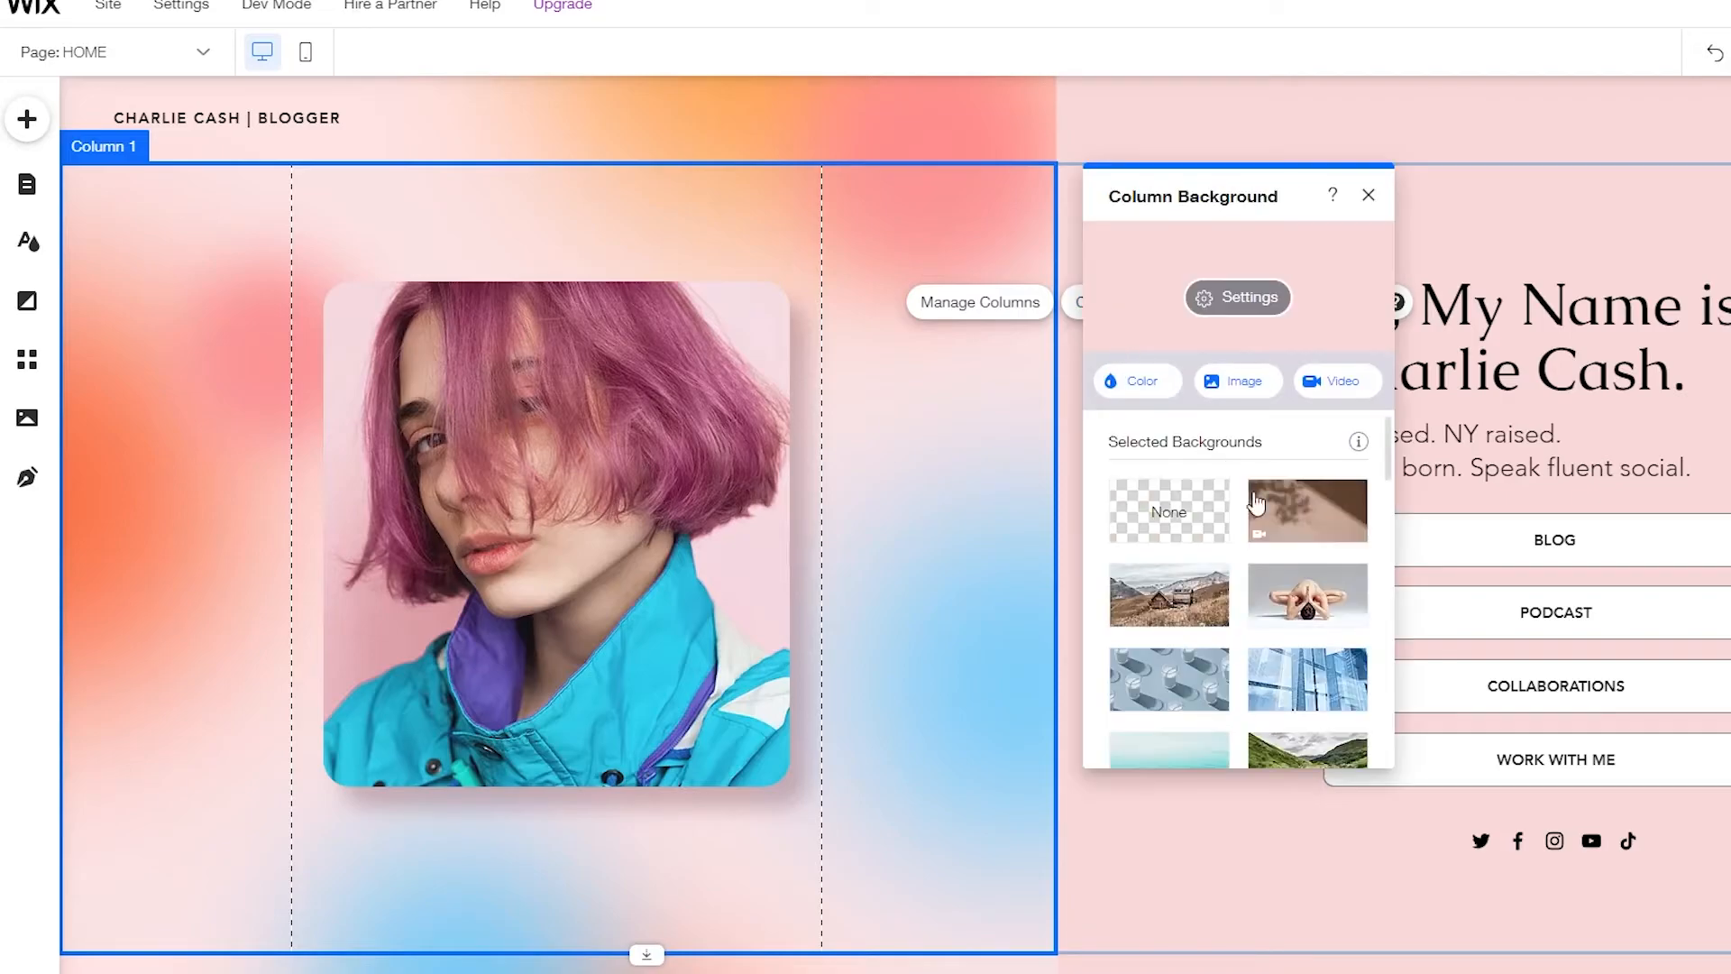
{"action": "scroll", "coordinate": [1253, 595], "scroll_direction": "down", "scroll_amount": 10}
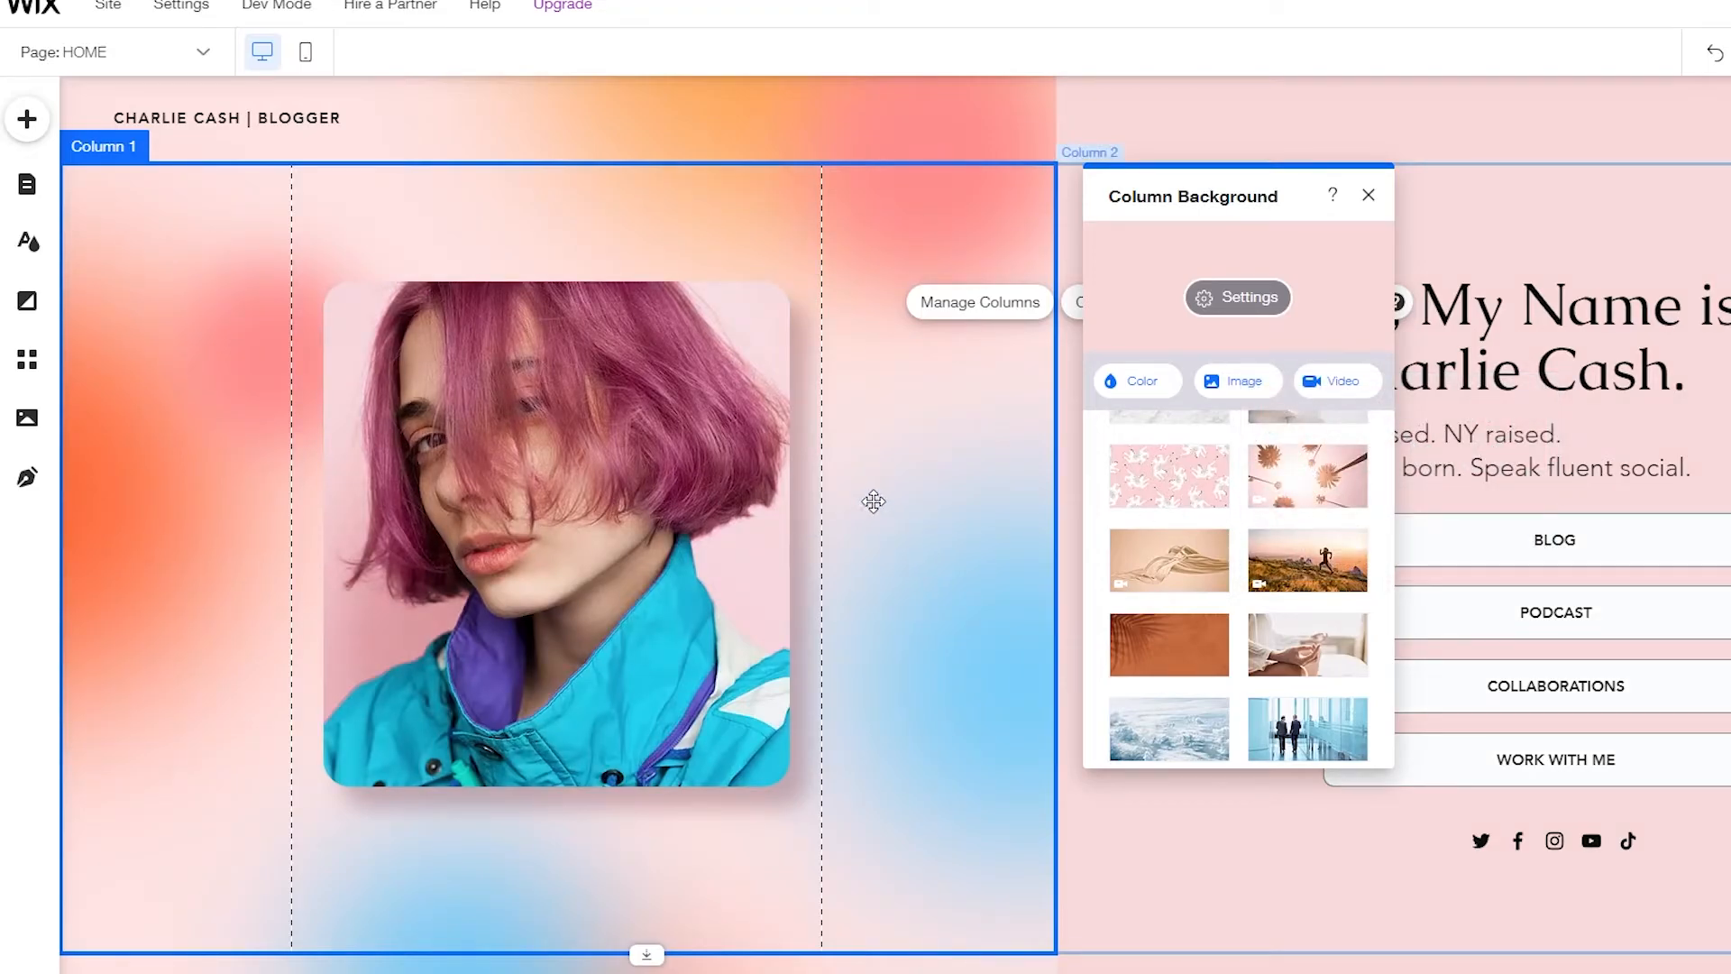
{"action": "left_click", "coordinate": [1203, 494]}
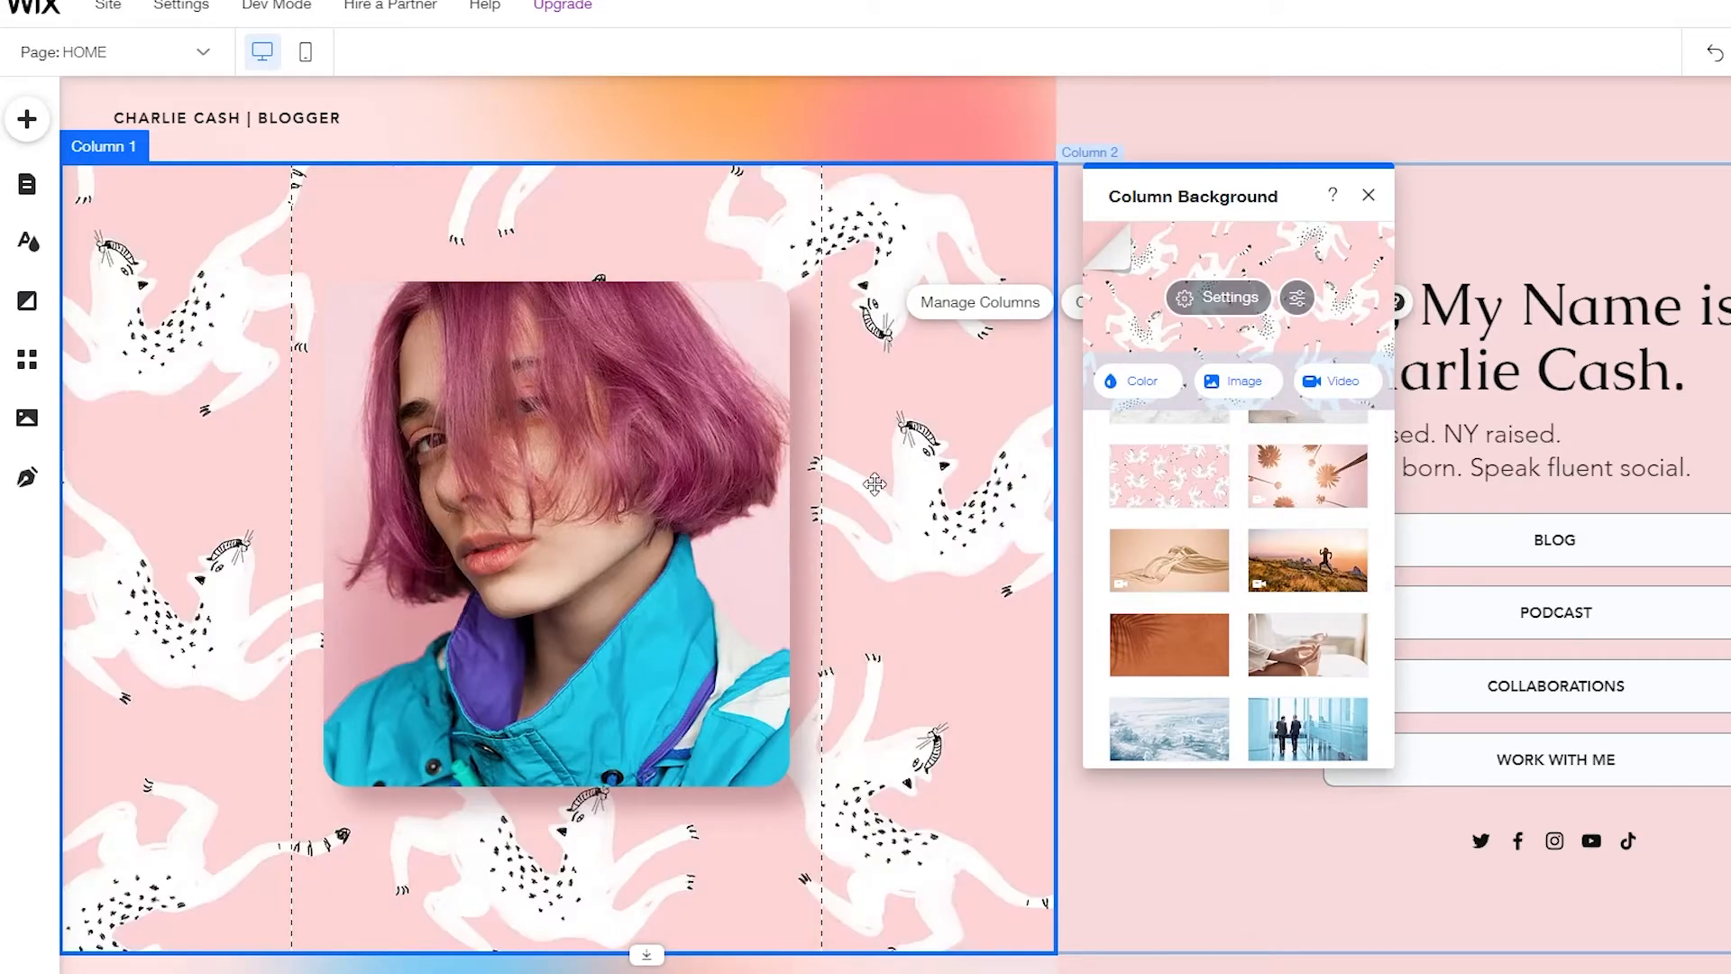
{"action": "scroll", "coordinate": [874, 485], "scroll_direction": "down", "scroll_amount": 1}
{"action": "scroll", "coordinate": [863, 631], "scroll_direction": "up", "scroll_amount": 1}
{"action": "scroll", "coordinate": [863, 632], "scroll_direction": "down", "scroll_amount": 1}
{"action": "scroll", "coordinate": [863, 631], "scroll_direction": "up", "scroll_amount": 1}
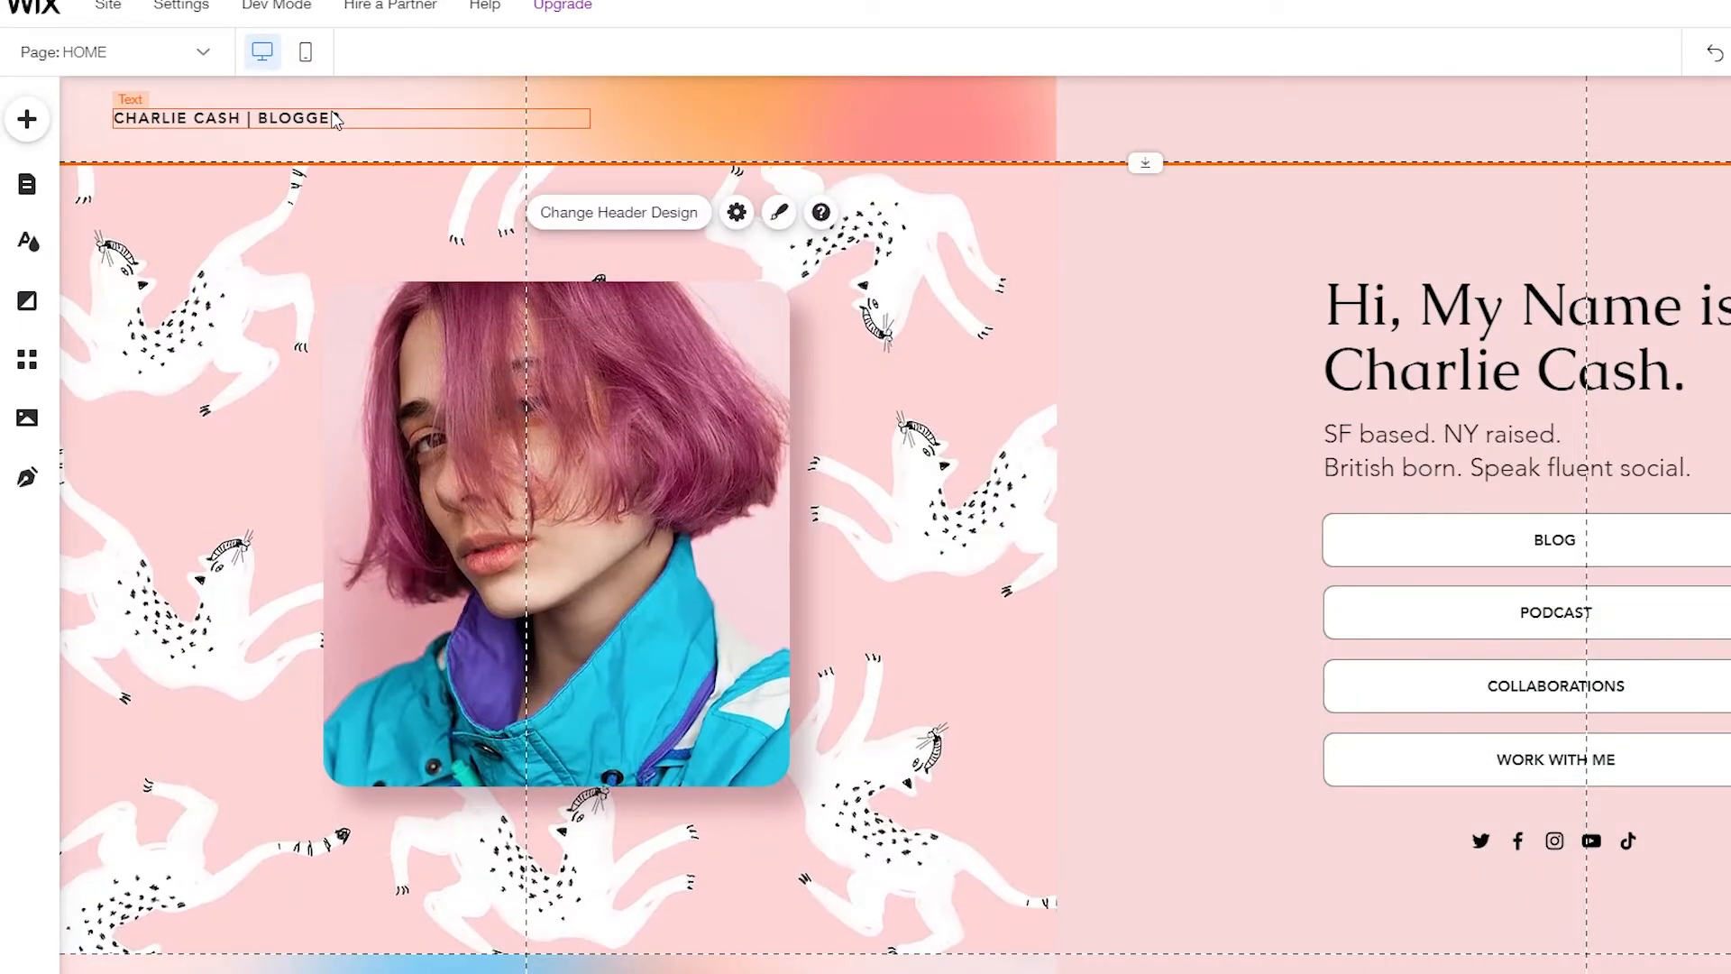
Step: Replace the blogger title text in the header with "anything you want"
{"action": "left_click", "coordinate": [333, 119]}
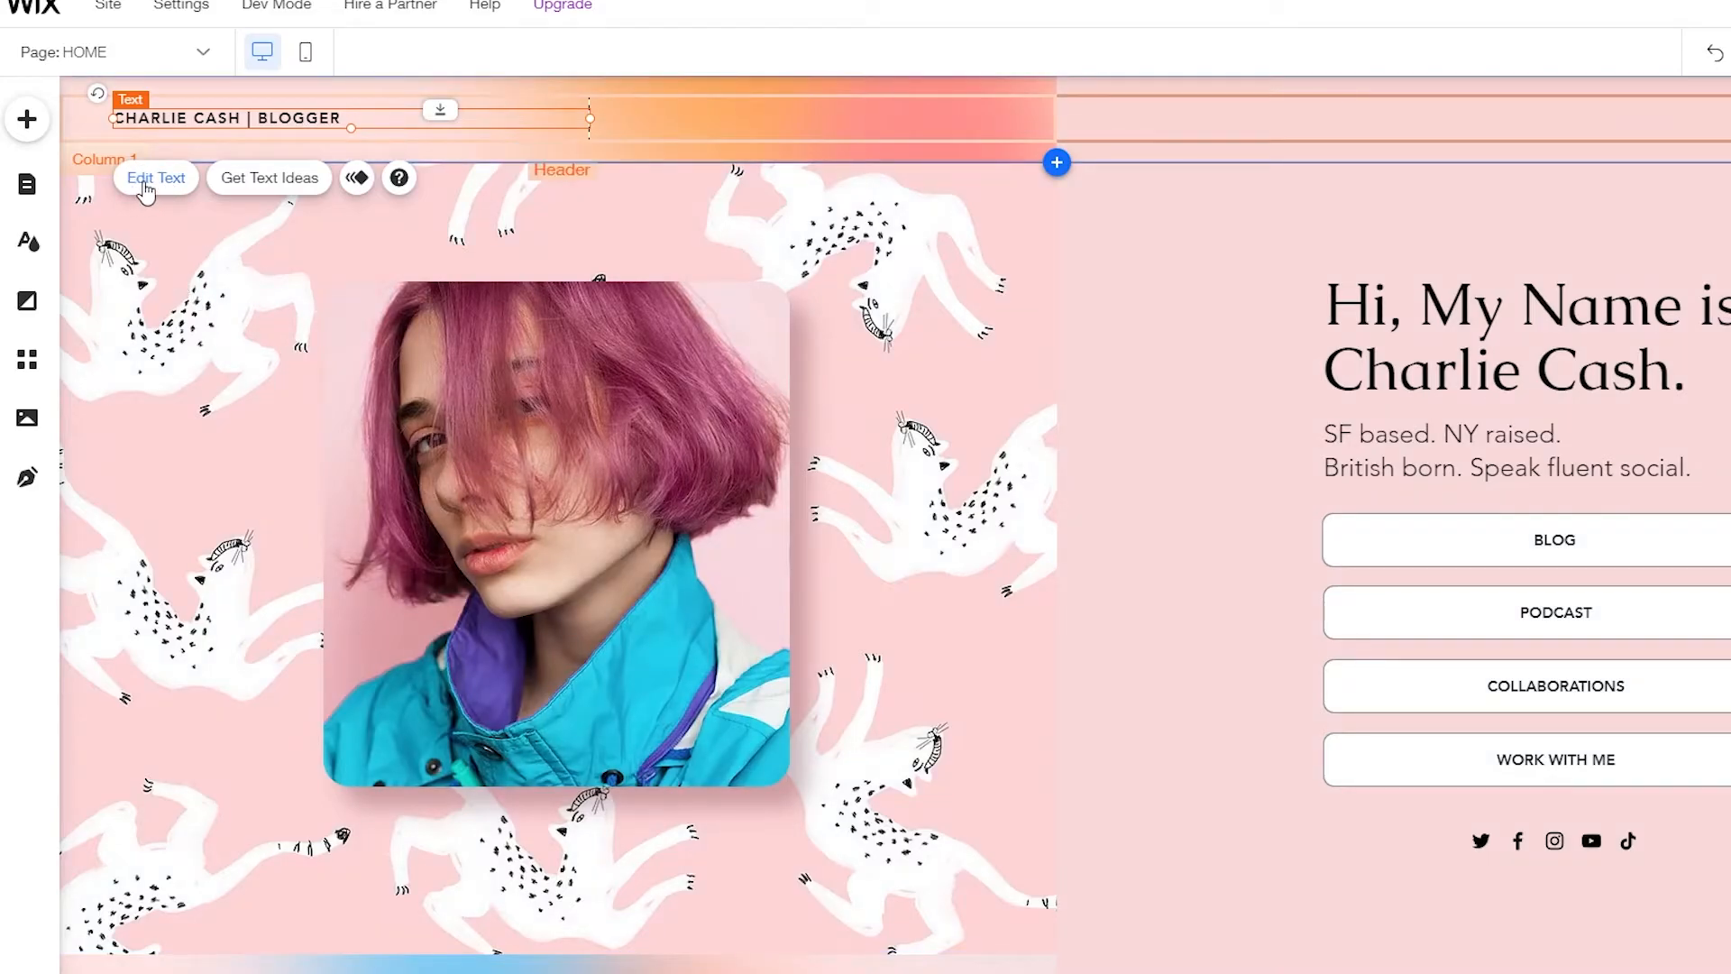
{"action": "left_click", "coordinate": [173, 180]}
{"action": "type", "text": "anything you want"}
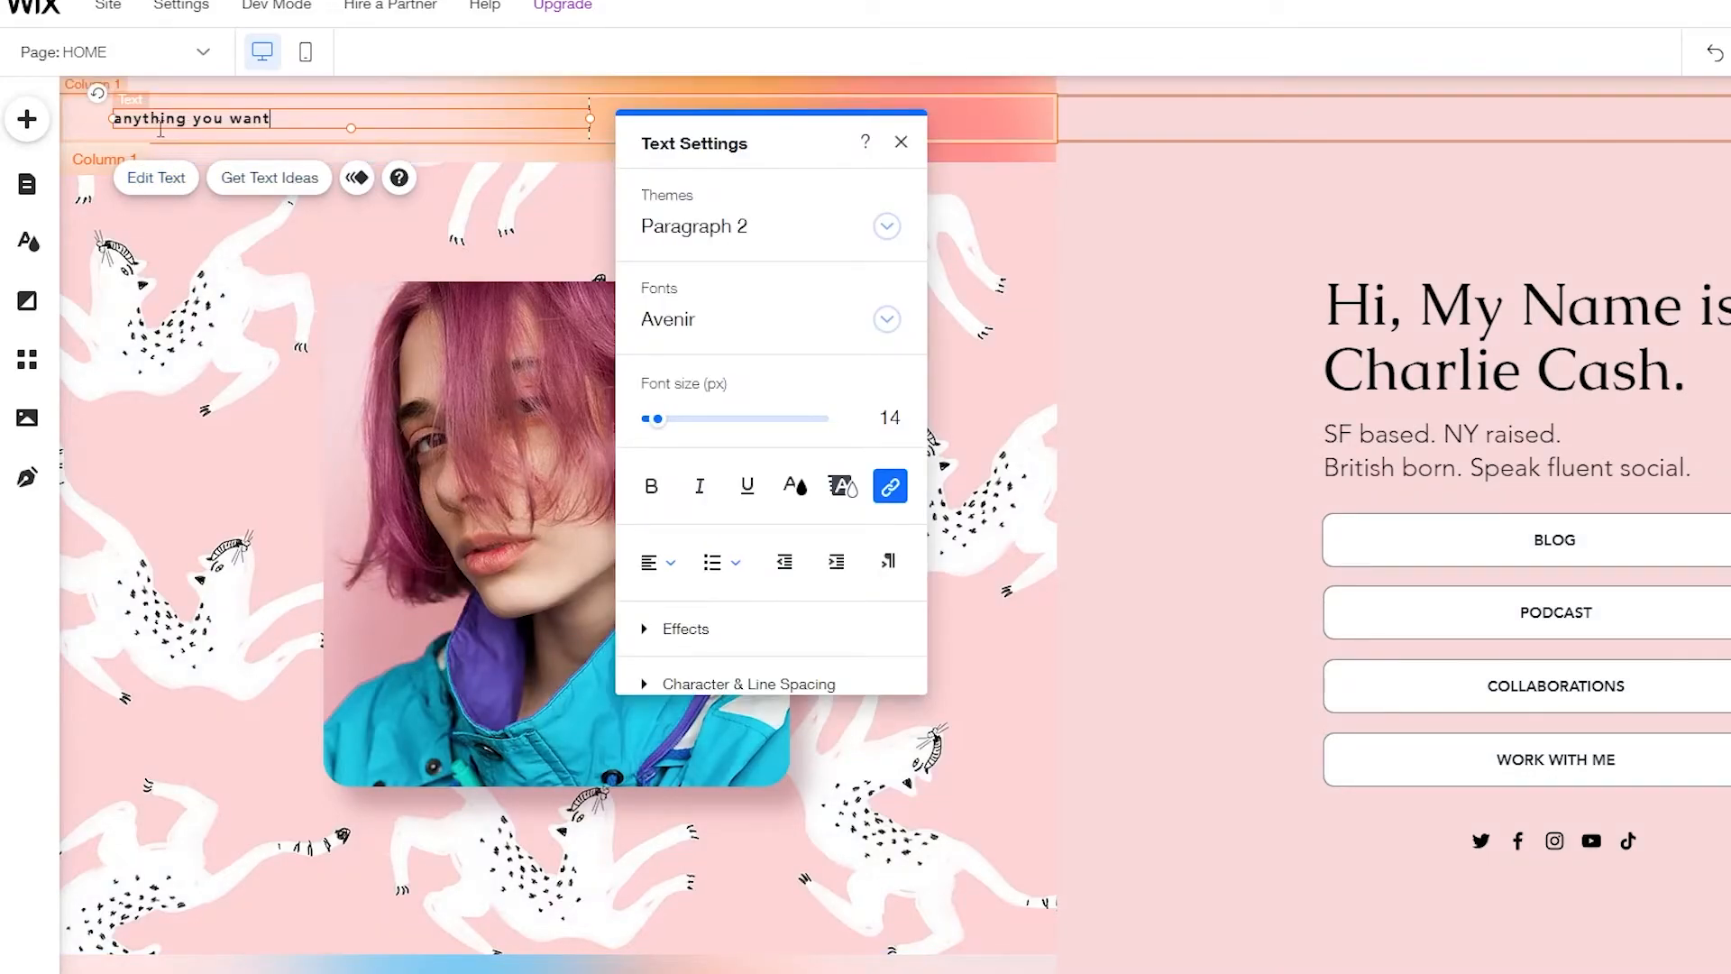
{"action": "left_click", "coordinate": [114, 131]}
{"action": "left_click", "coordinate": [121, 118]}
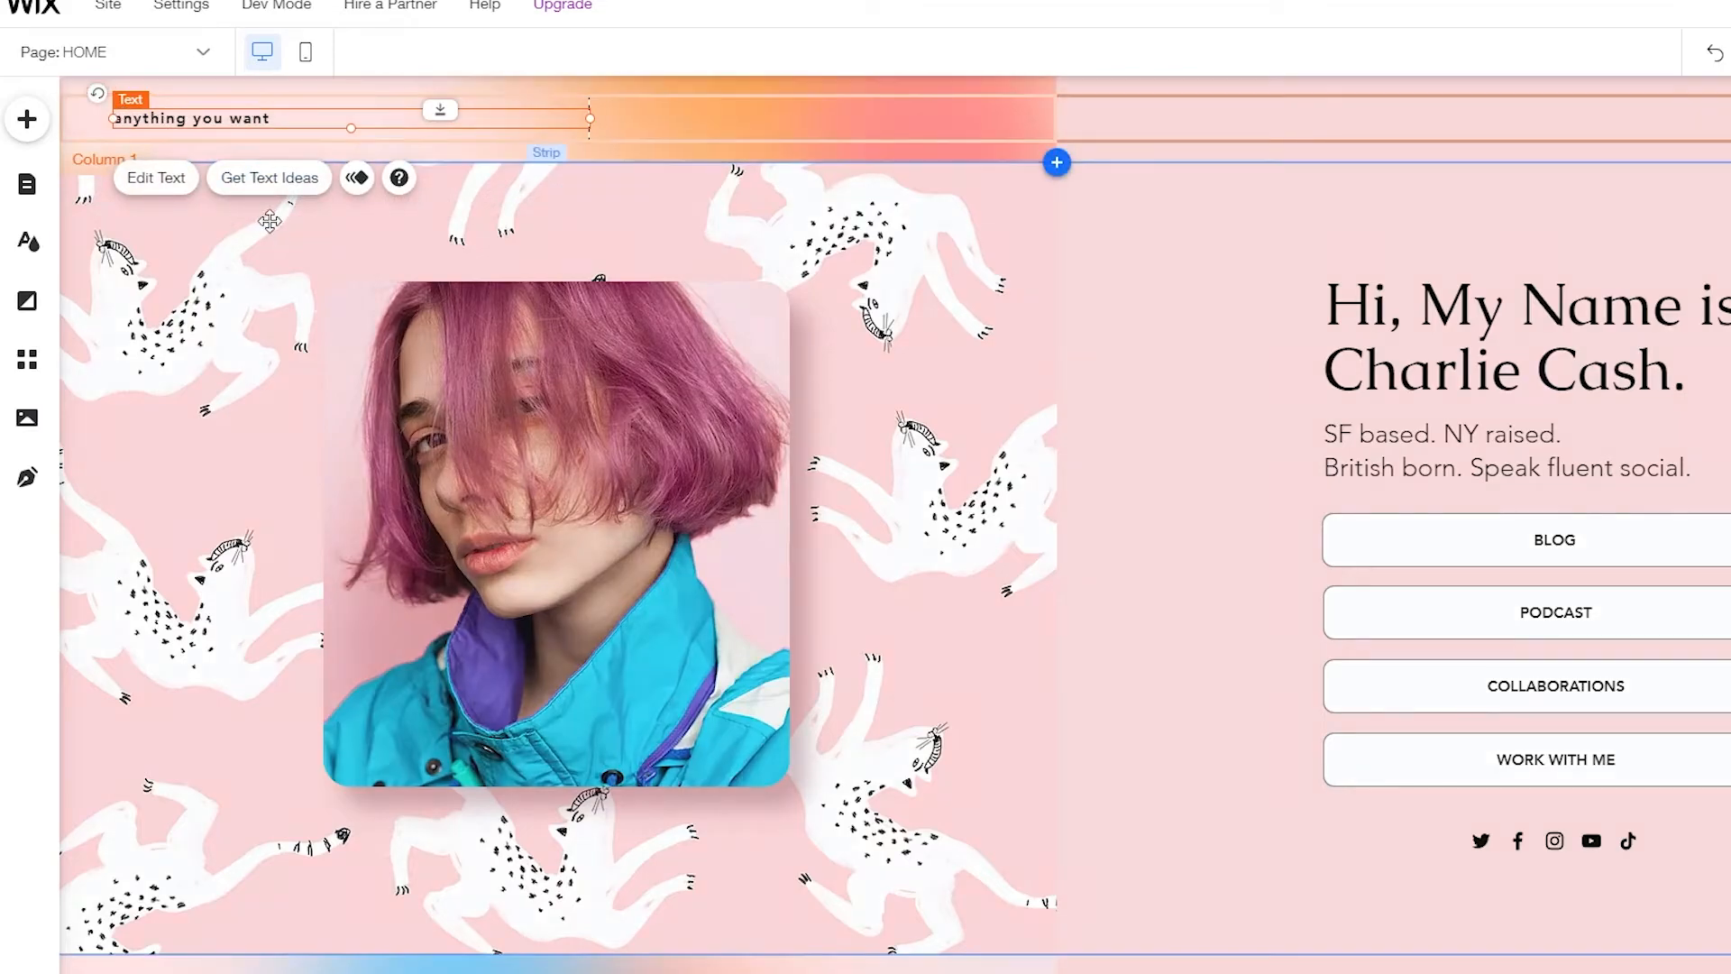
{"action": "left_click", "coordinate": [268, 217]}
{"action": "left_click", "coordinate": [260, 114]}
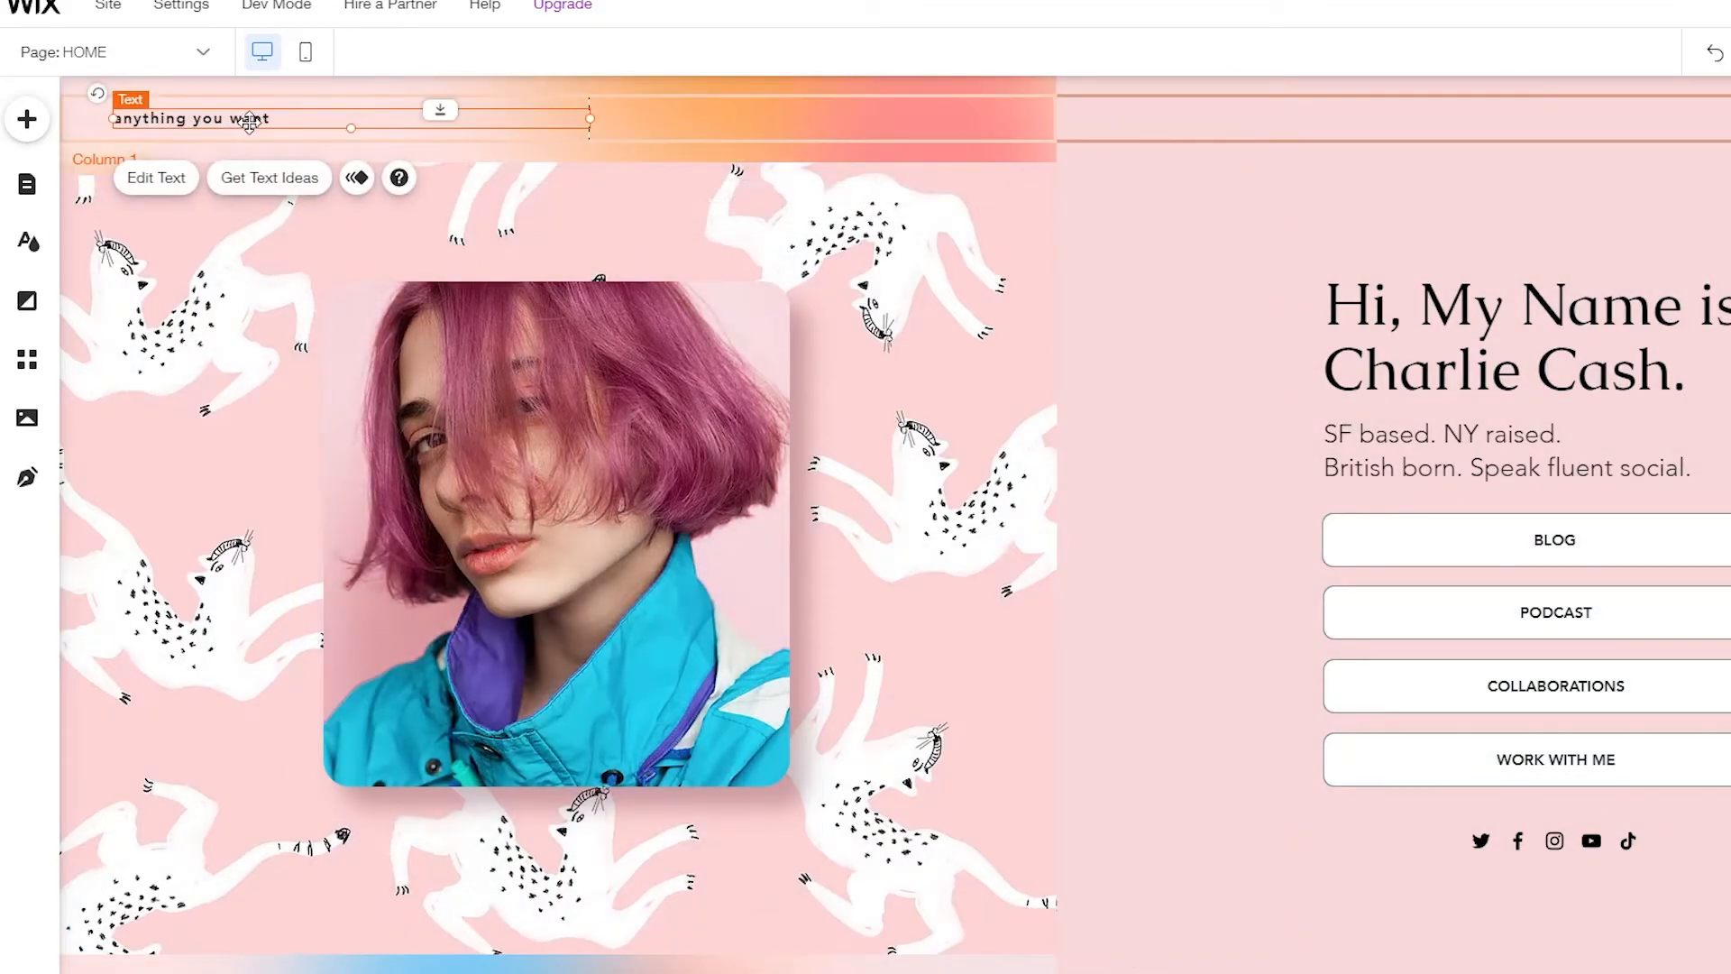
Step: Make the header text bold, set its font size to 27 px and close its text settings
{"action": "left_click", "coordinate": [158, 180]}
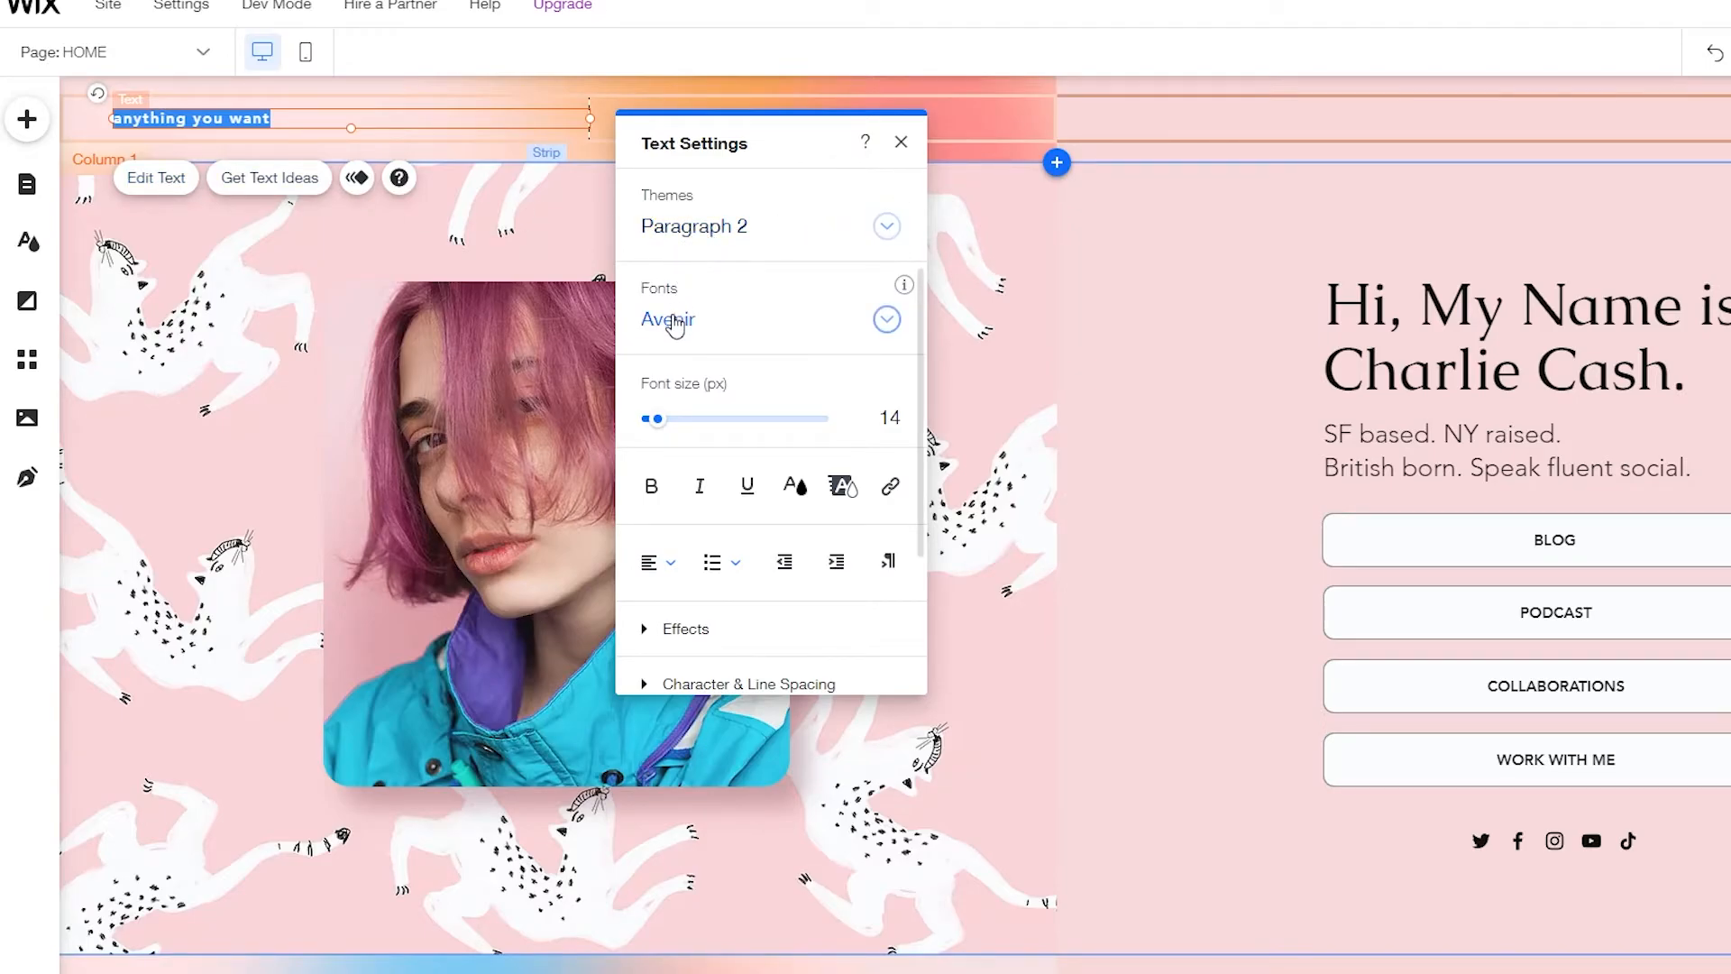
{"action": "scroll", "coordinate": [682, 480], "scroll_direction": "down", "scroll_amount": 1}
{"action": "mouse_move", "coordinate": [660, 313]}
{"action": "left_mouse_down"}
{"action": "mouse_move", "coordinate": [699, 312]}
{"action": "mouse_move", "coordinate": [647, 327]}
{"action": "left_mouse_up"}
{"action": "left_click", "coordinate": [657, 382]}
{"action": "left_click_drag", "start_coordinate": [674, 316], "coordinate": [672, 322]}
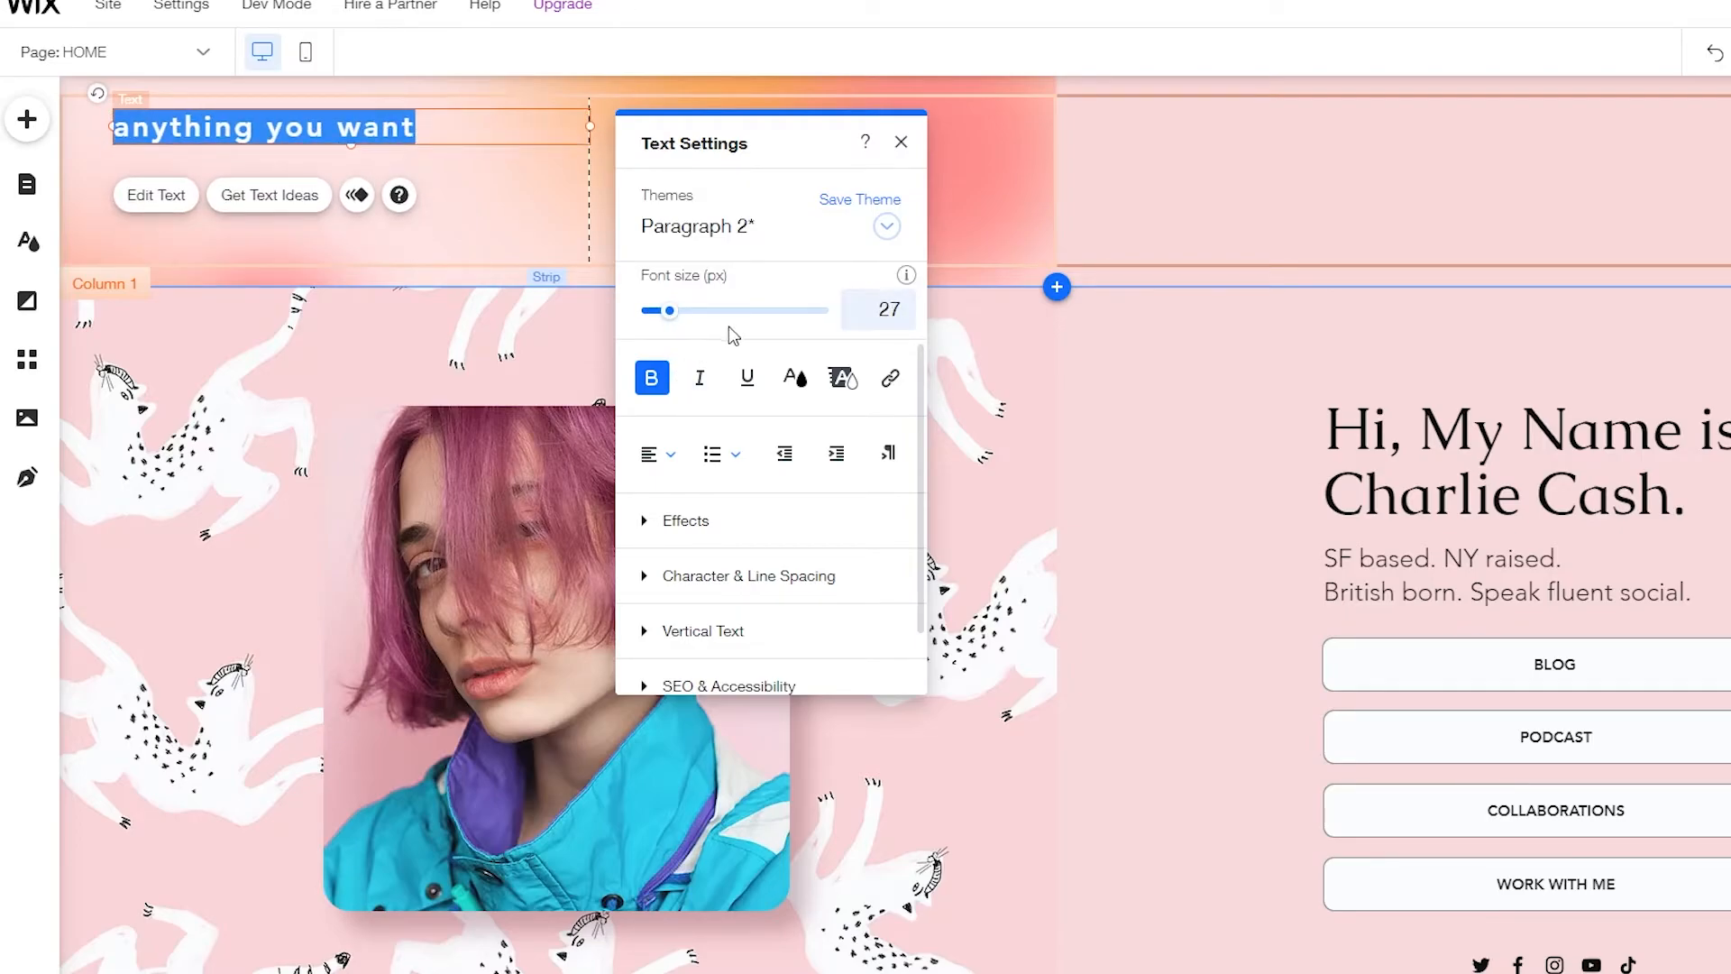
{"action": "scroll", "coordinate": [686, 491], "scroll_direction": "down", "scroll_amount": 1}
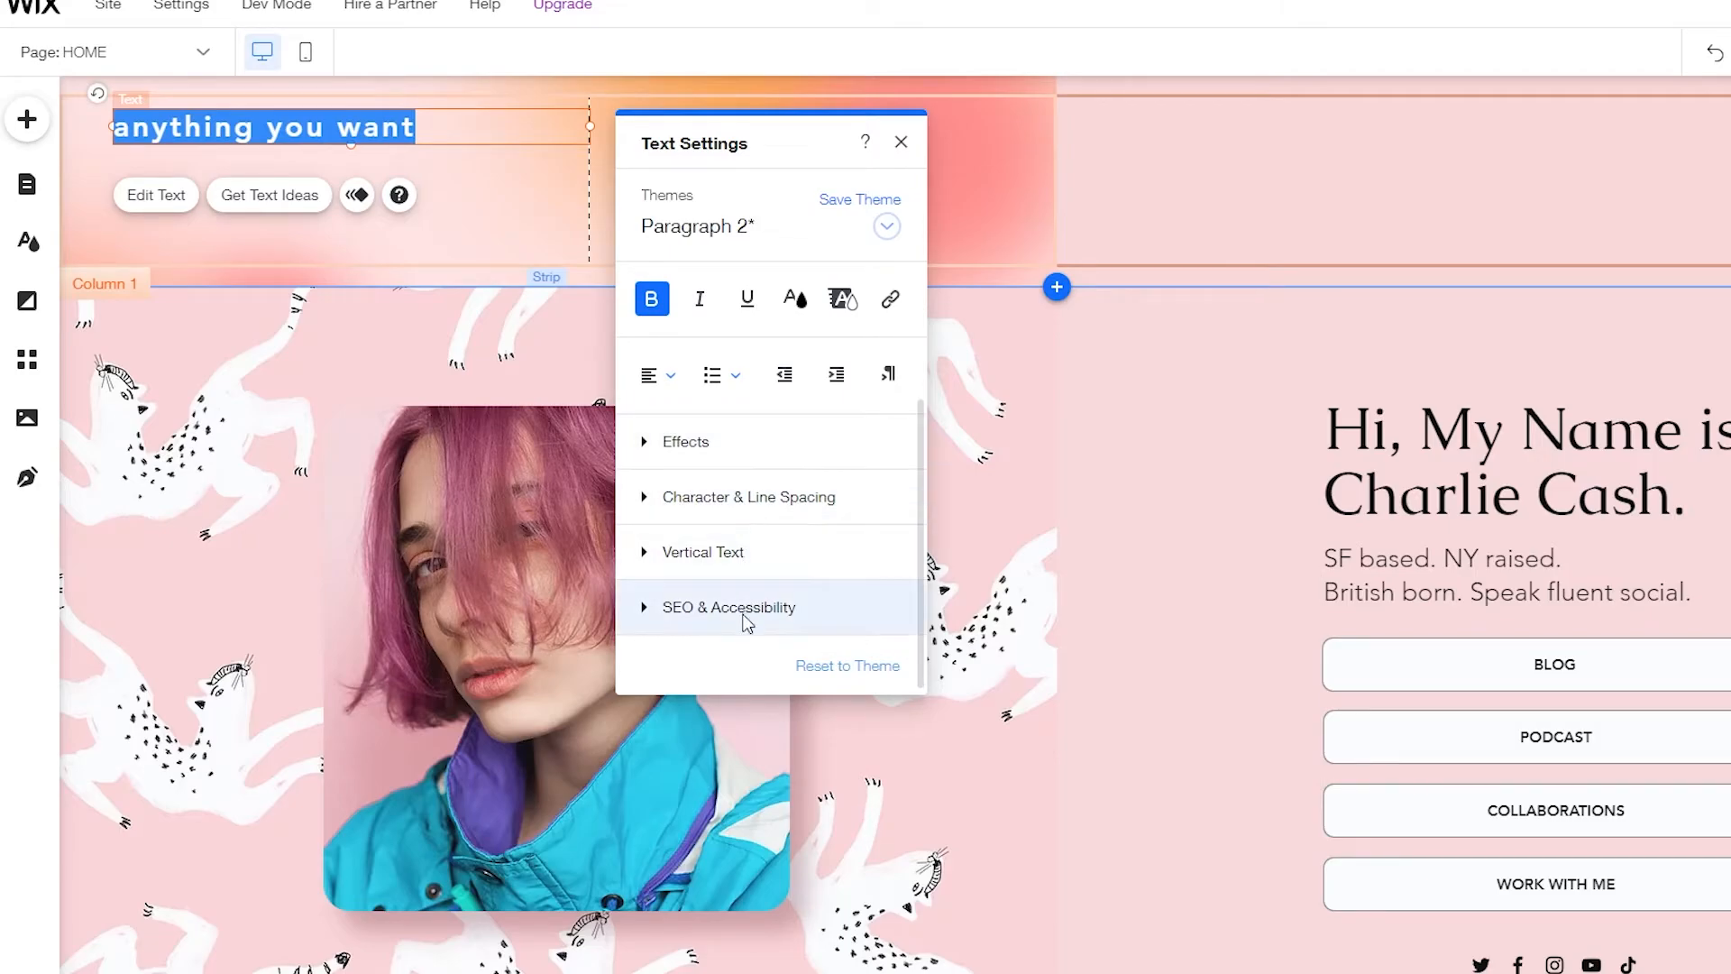
{"action": "scroll", "coordinate": [792, 244], "scroll_direction": "up", "scroll_amount": 1}
{"action": "left_click", "coordinate": [900, 143]}
{"action": "scroll", "coordinate": [929, 498], "scroll_direction": "down", "scroll_amount": 2}
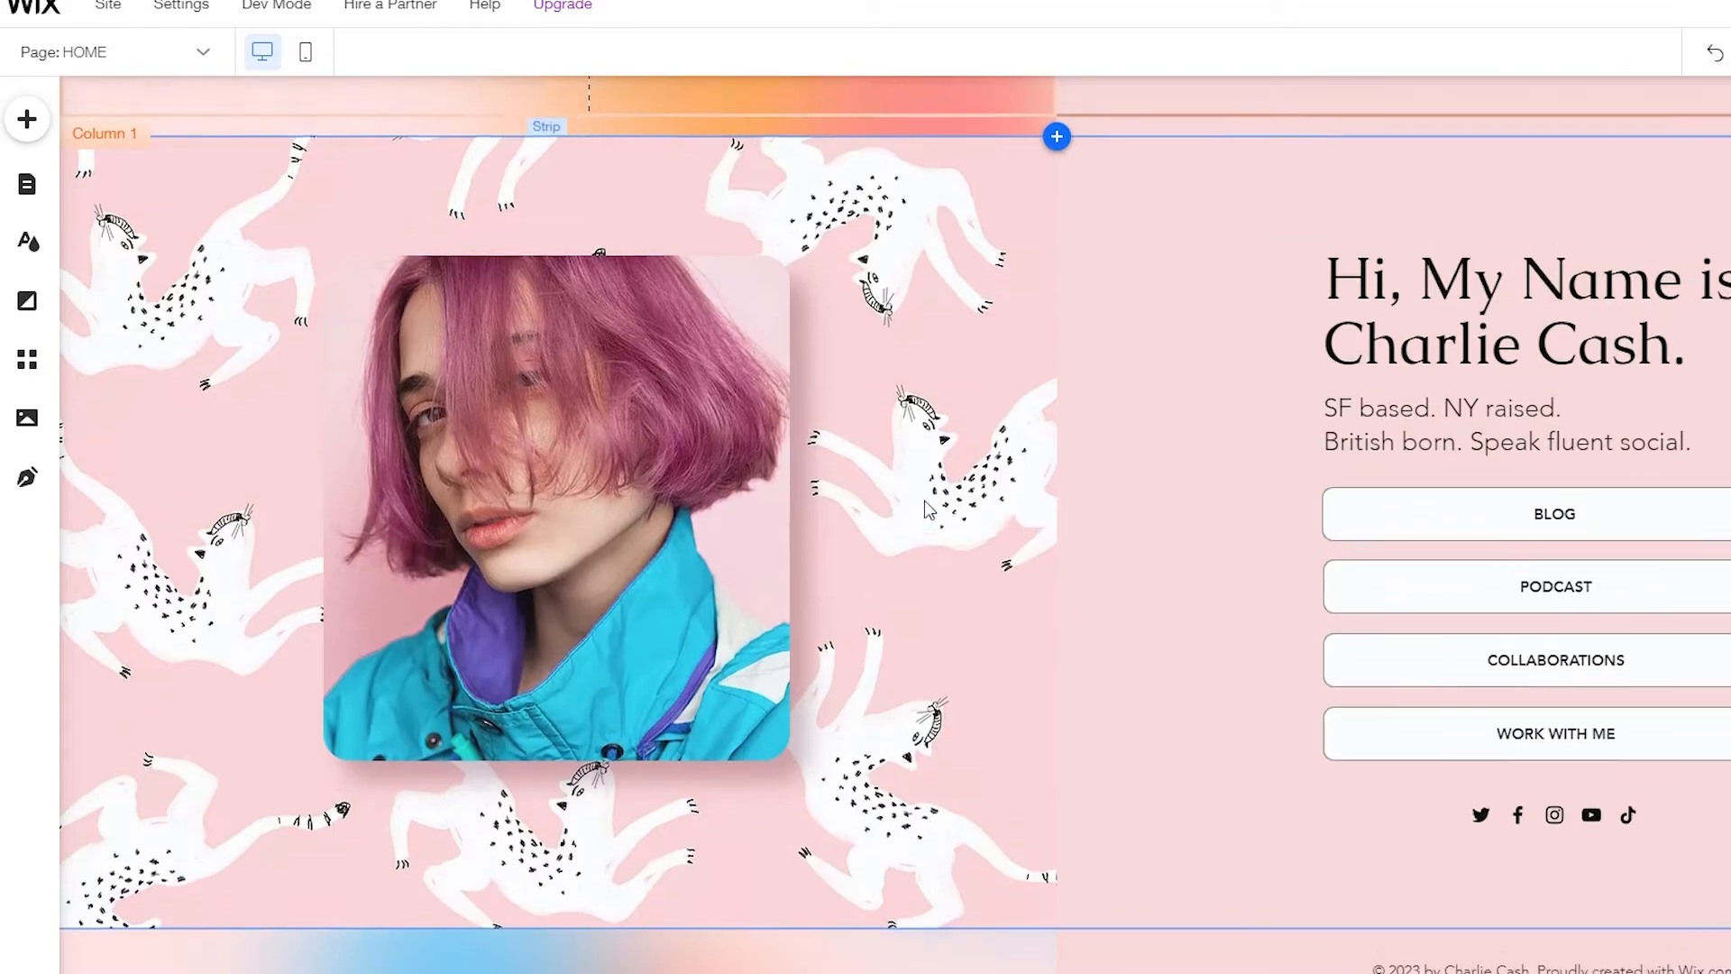
{"action": "scroll", "coordinate": [929, 498], "scroll_direction": "up", "scroll_amount": 2}
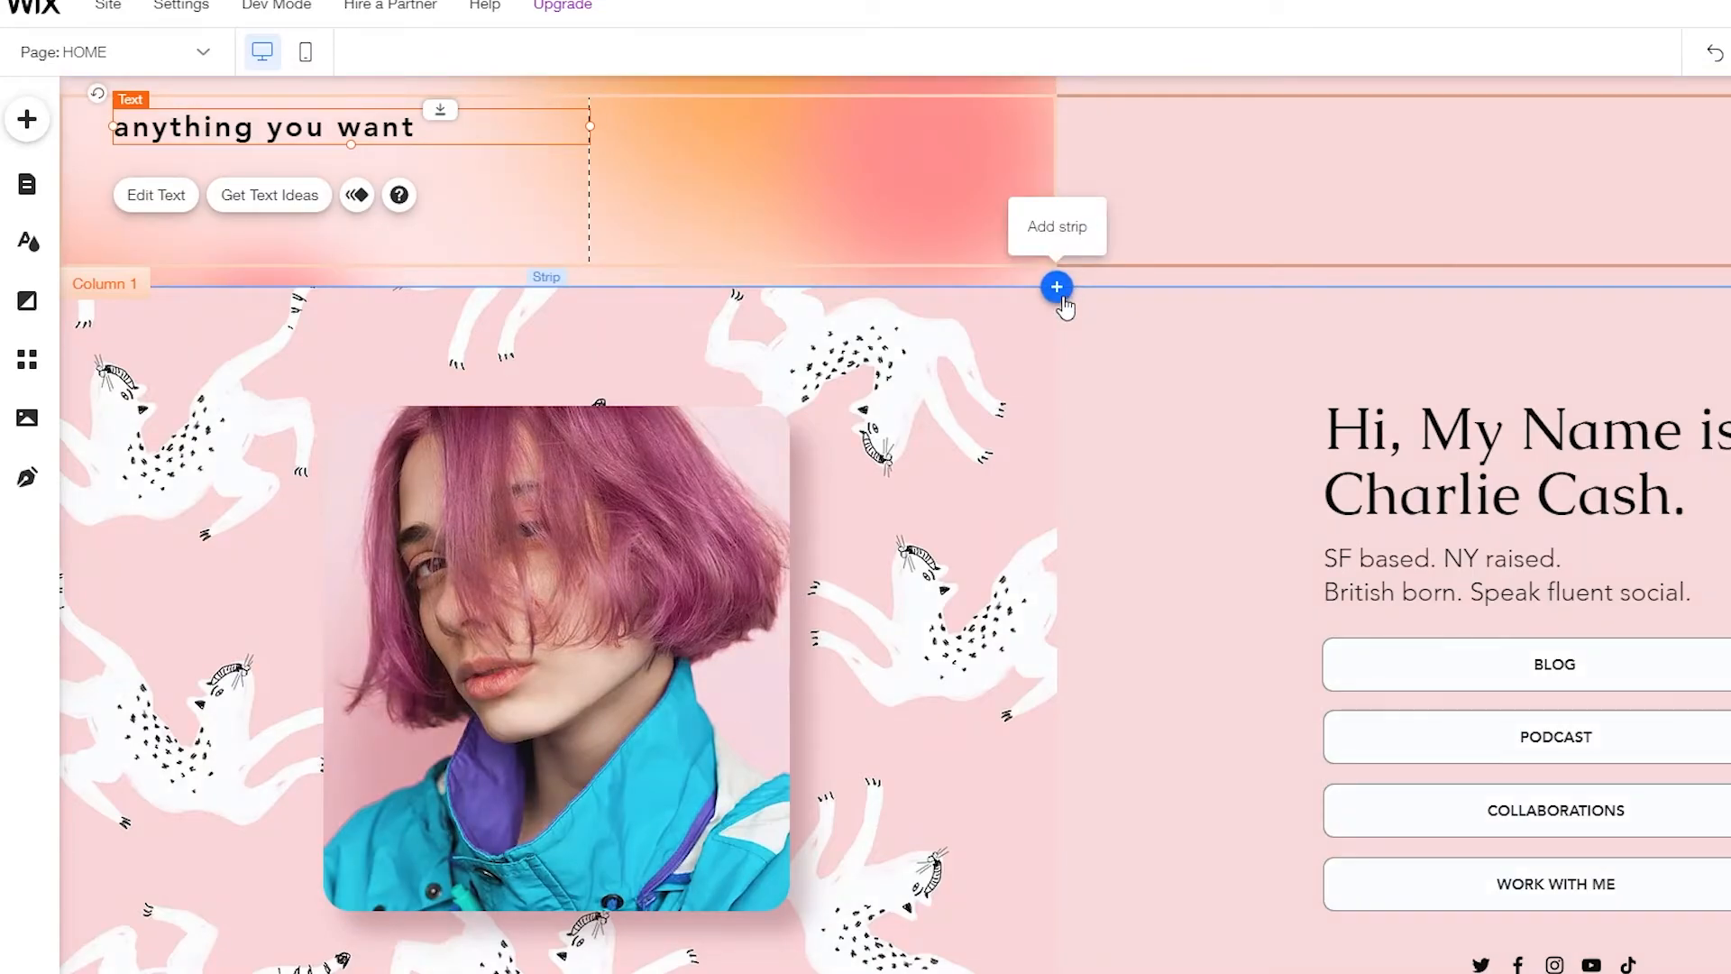
Step: Browse the elements that can be added to the site, examining the themed boxes and container boxes
{"action": "left_click", "coordinate": [29, 137]}
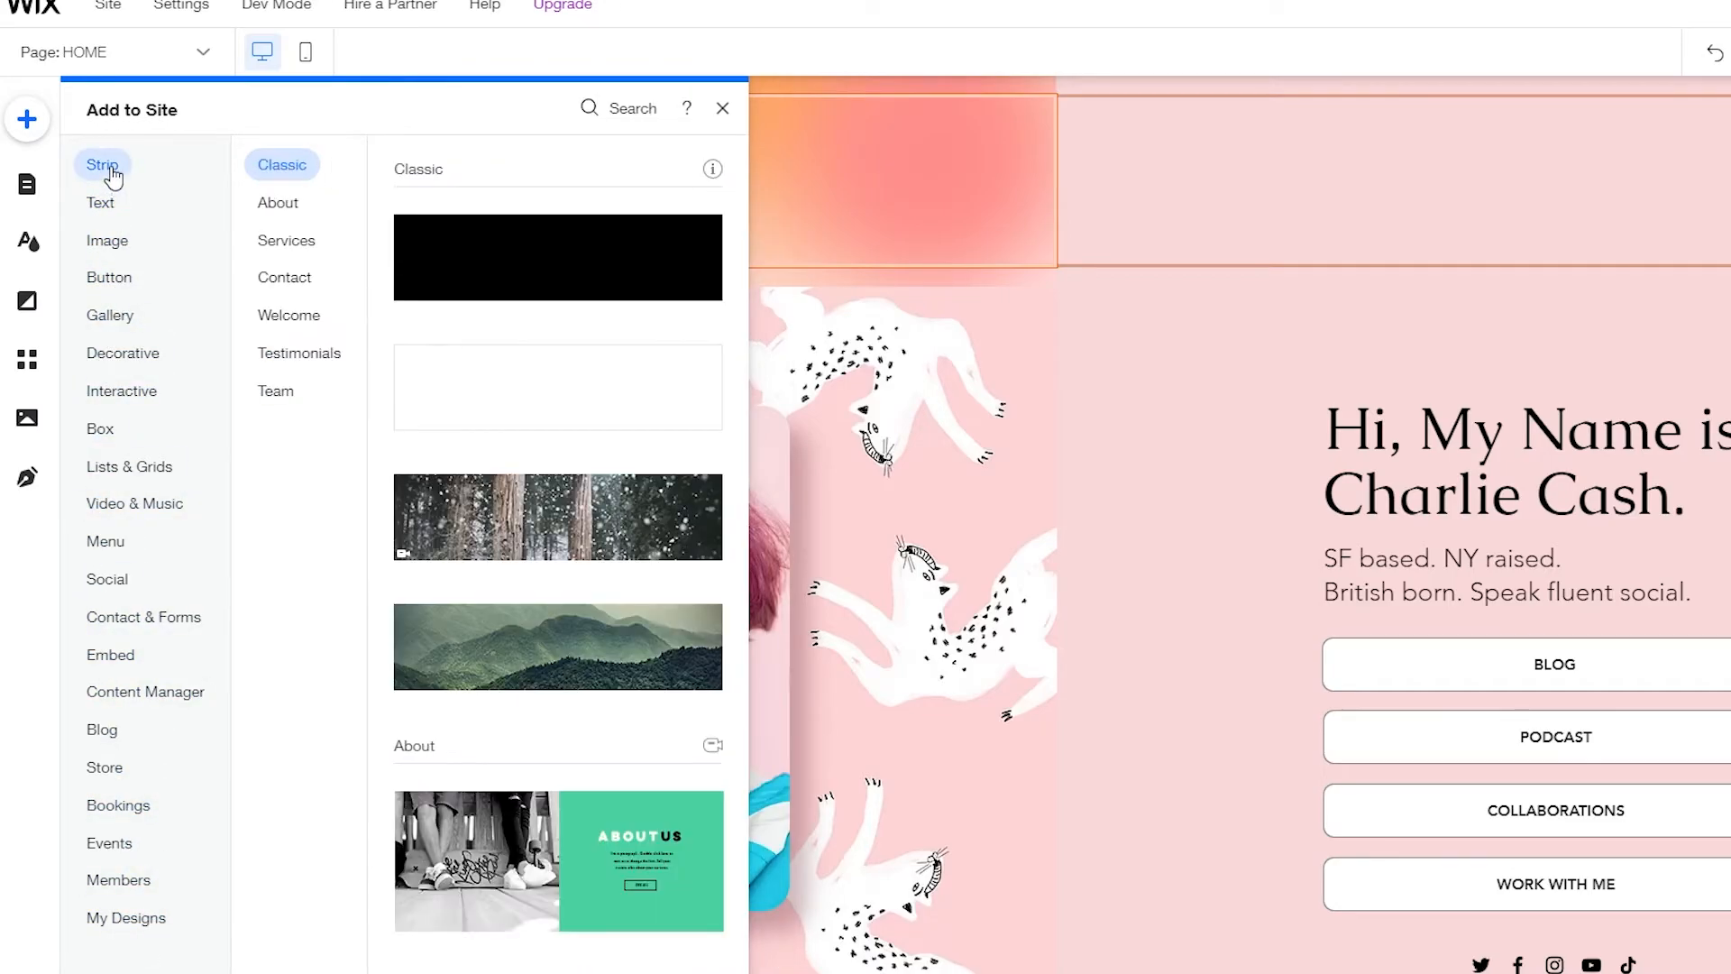
{"action": "mouse_move", "coordinate": [109, 288]}
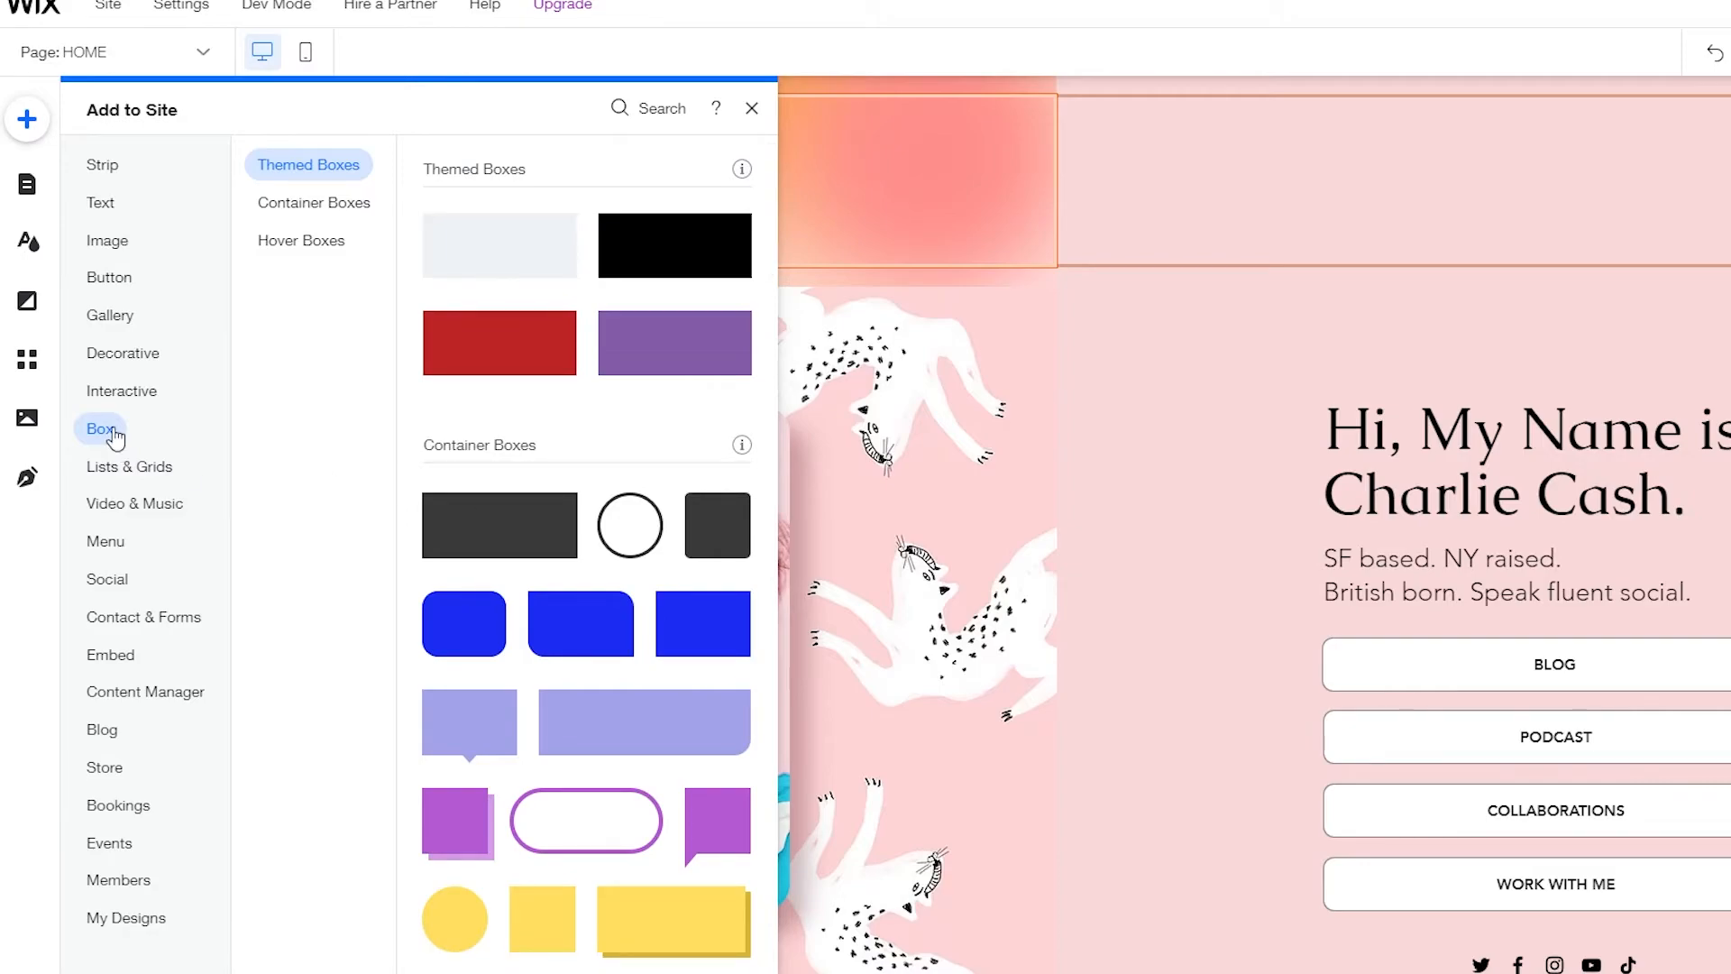
{"action": "scroll", "coordinate": [591, 619], "scroll_direction": "down", "scroll_amount": 5}
{"action": "scroll", "coordinate": [608, 699], "scroll_direction": "down", "scroll_amount": 7}
{"action": "scroll", "coordinate": [638, 828], "scroll_direction": "up", "scroll_amount": 5}
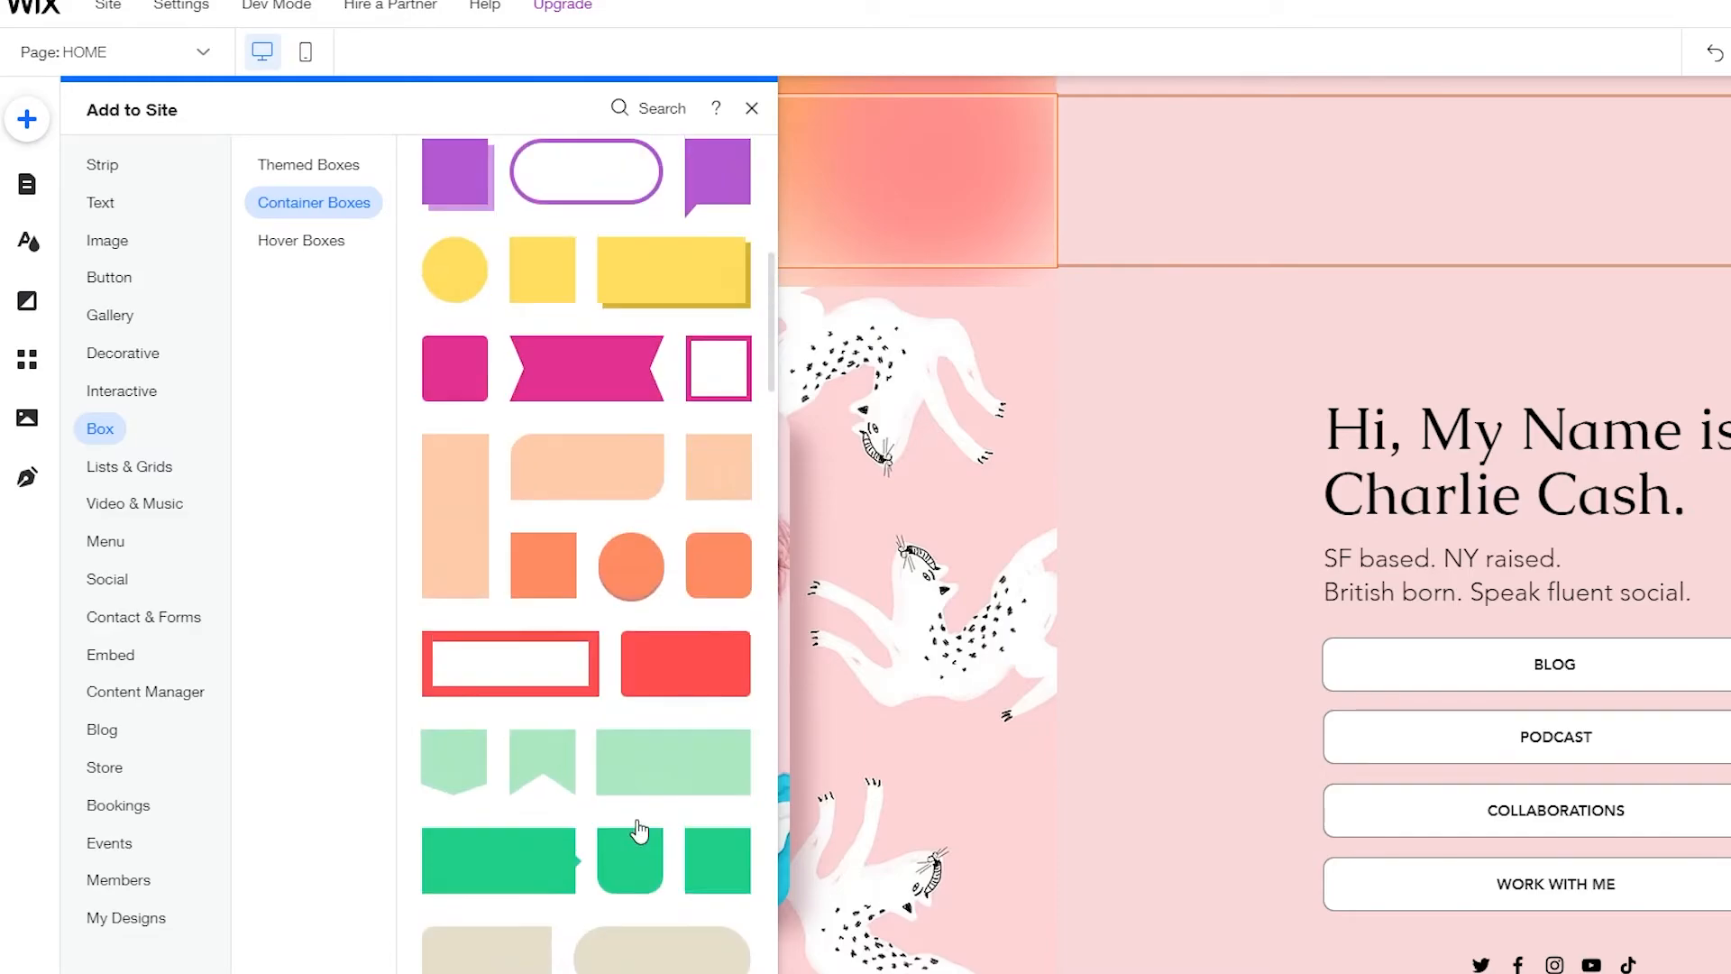
{"action": "scroll", "coordinate": [638, 828], "scroll_direction": "up", "scroll_amount": 6}
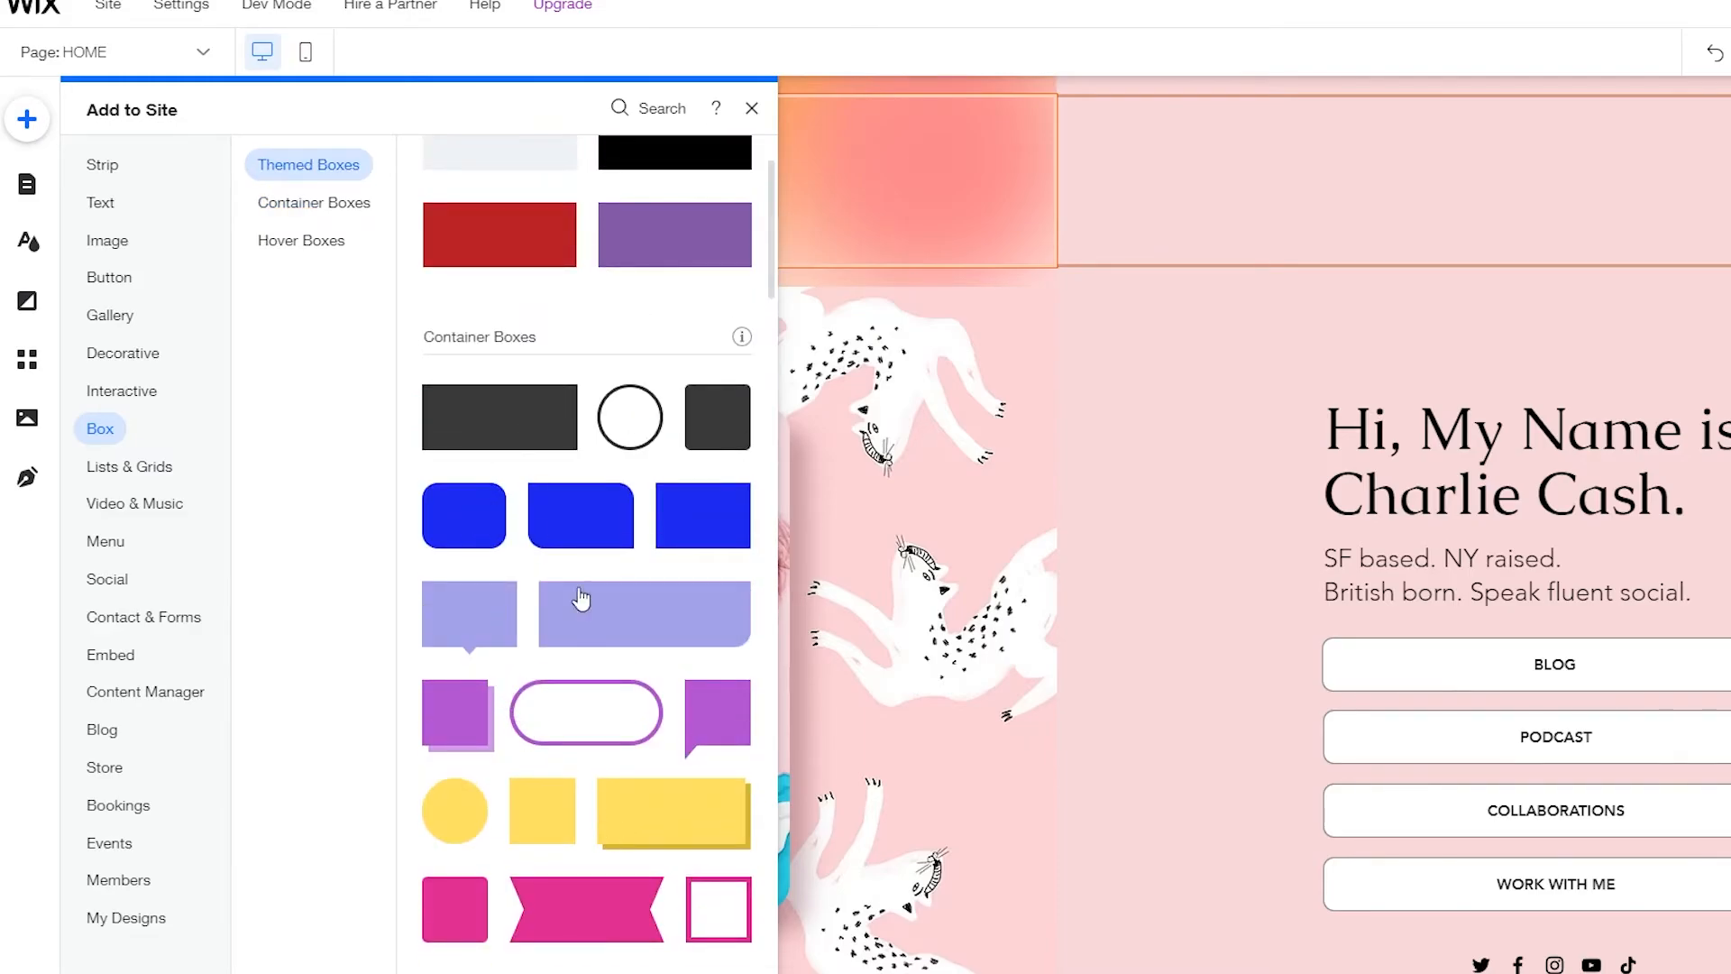
{"action": "scroll", "coordinate": [552, 656], "scroll_direction": "down", "scroll_amount": 1}
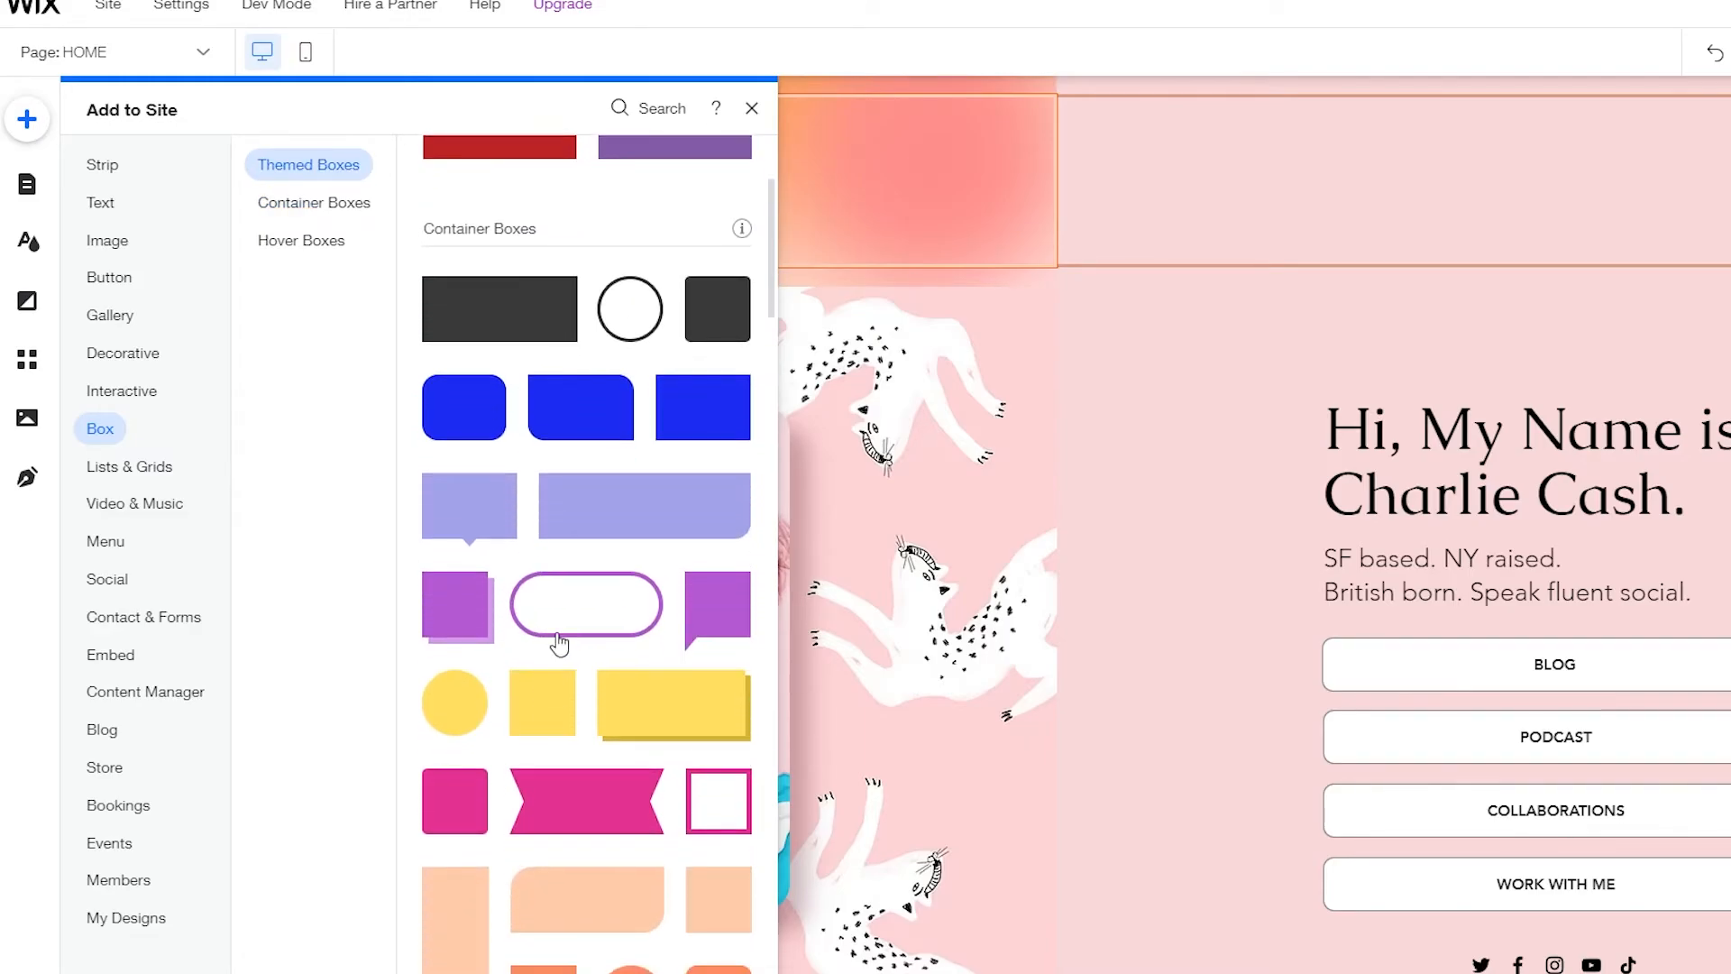
{"action": "scroll", "coordinate": [599, 685], "scroll_direction": "down", "scroll_amount": 4}
{"action": "scroll", "coordinate": [593, 894], "scroll_direction": "down", "scroll_amount": 9}
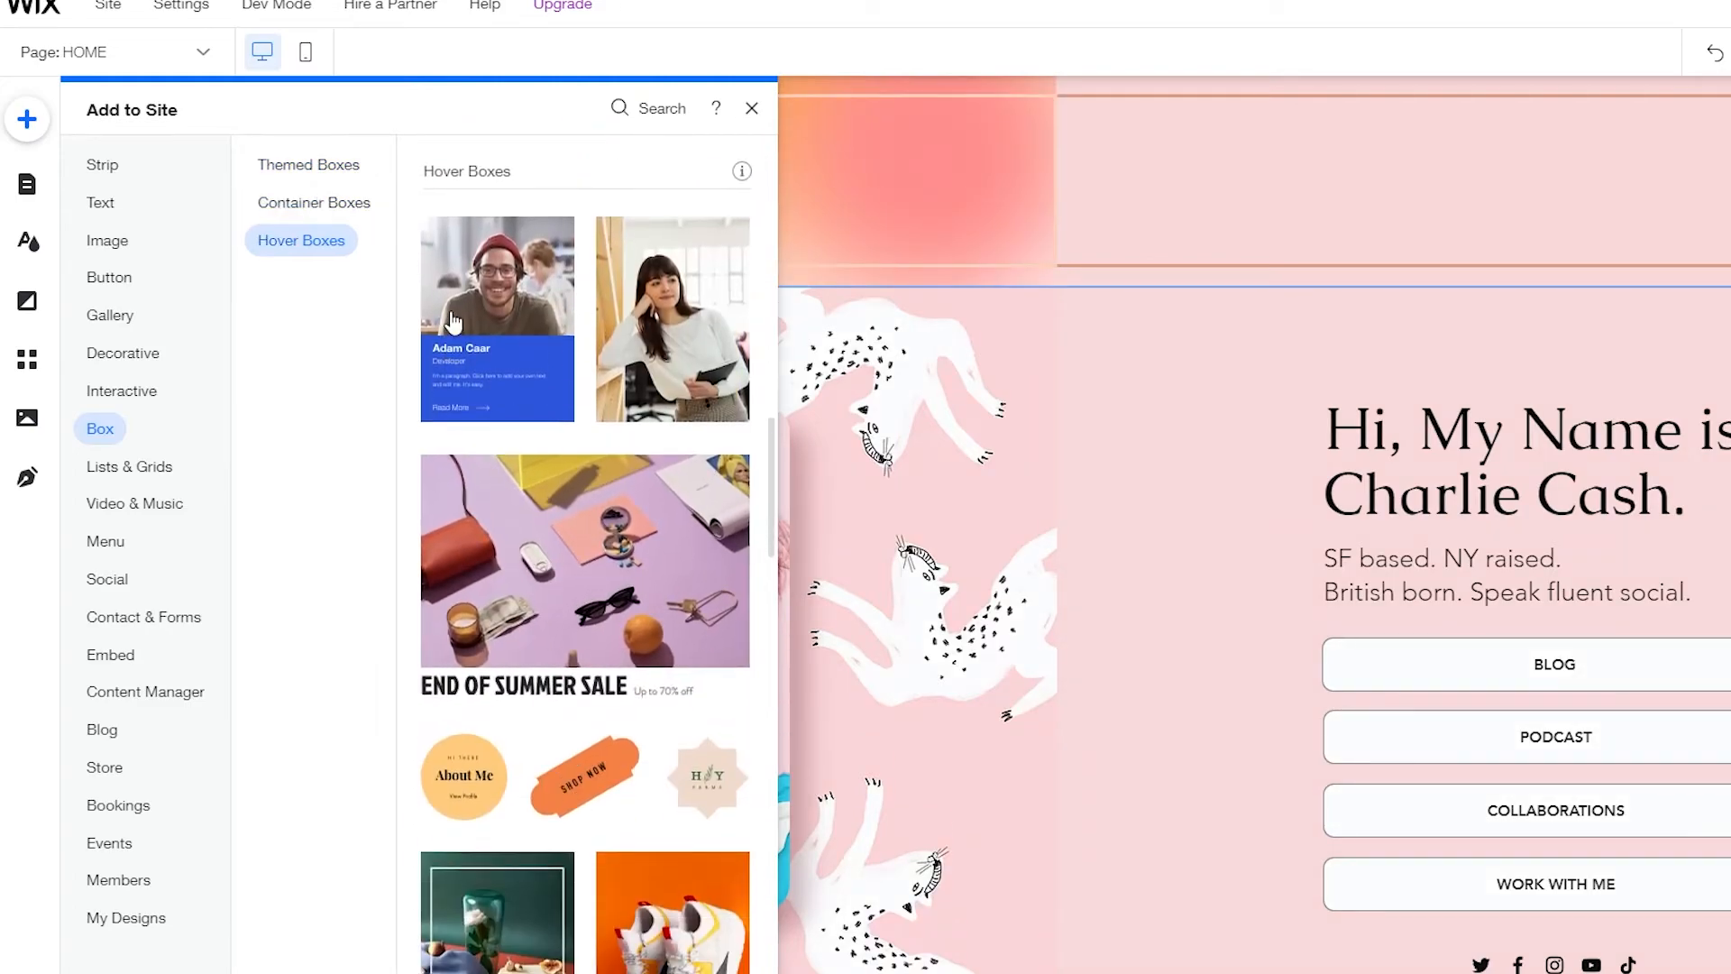
Step: Examine the hover box designs, return to the container boxes and close the element chooser without adding anything
{"action": "scroll", "coordinate": [621, 826], "scroll_direction": "down", "scroll_amount": 1}
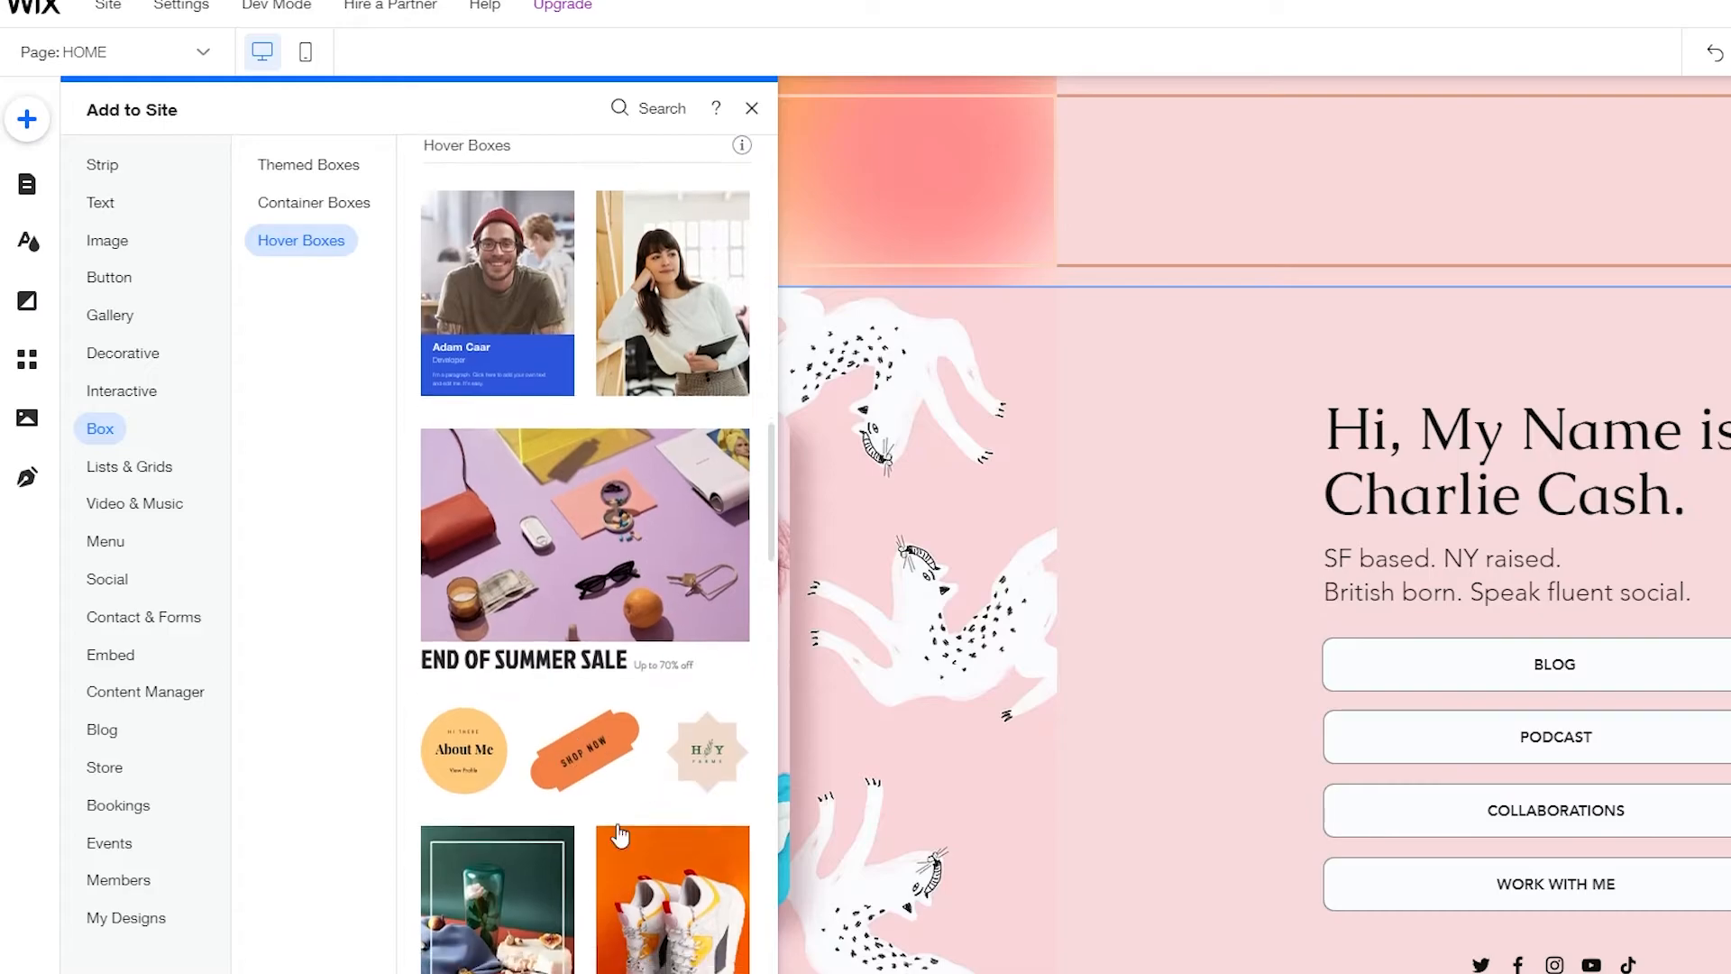
{"action": "scroll", "coordinate": [622, 812], "scroll_direction": "down", "scroll_amount": 3}
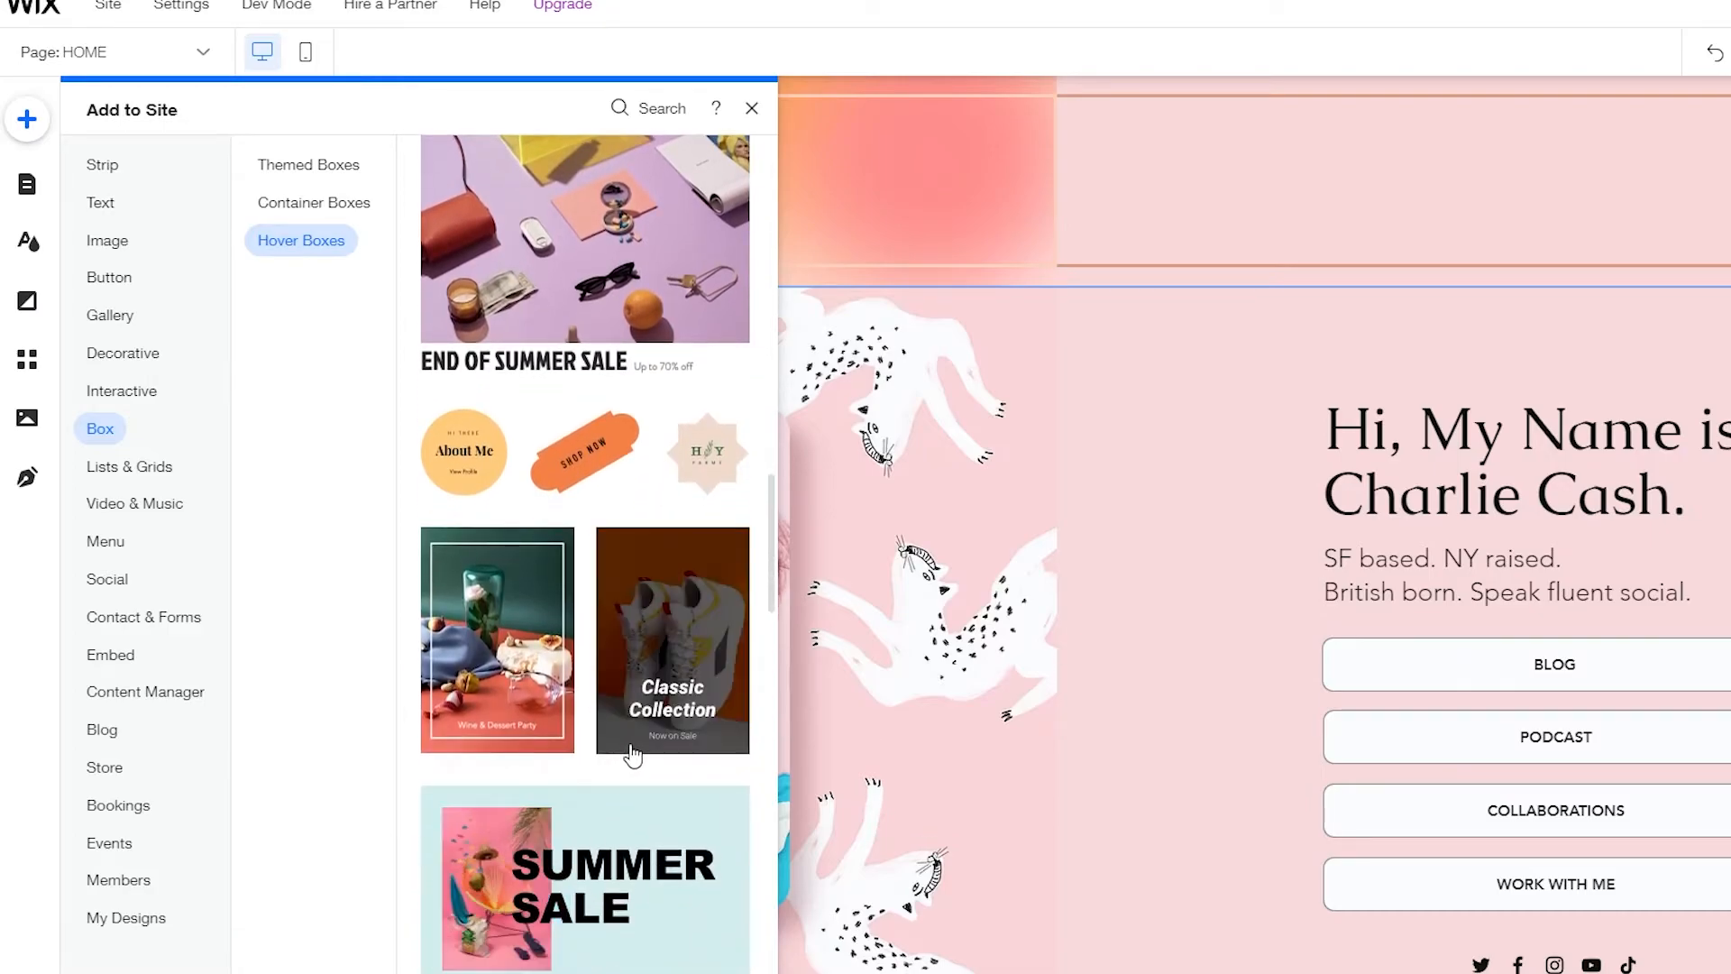
{"action": "scroll", "coordinate": [577, 787], "scroll_direction": "down", "scroll_amount": 1}
{"action": "scroll", "coordinate": [603, 787], "scroll_direction": "down", "scroll_amount": 3}
{"action": "scroll", "coordinate": [637, 830], "scroll_direction": "up", "scroll_amount": 6}
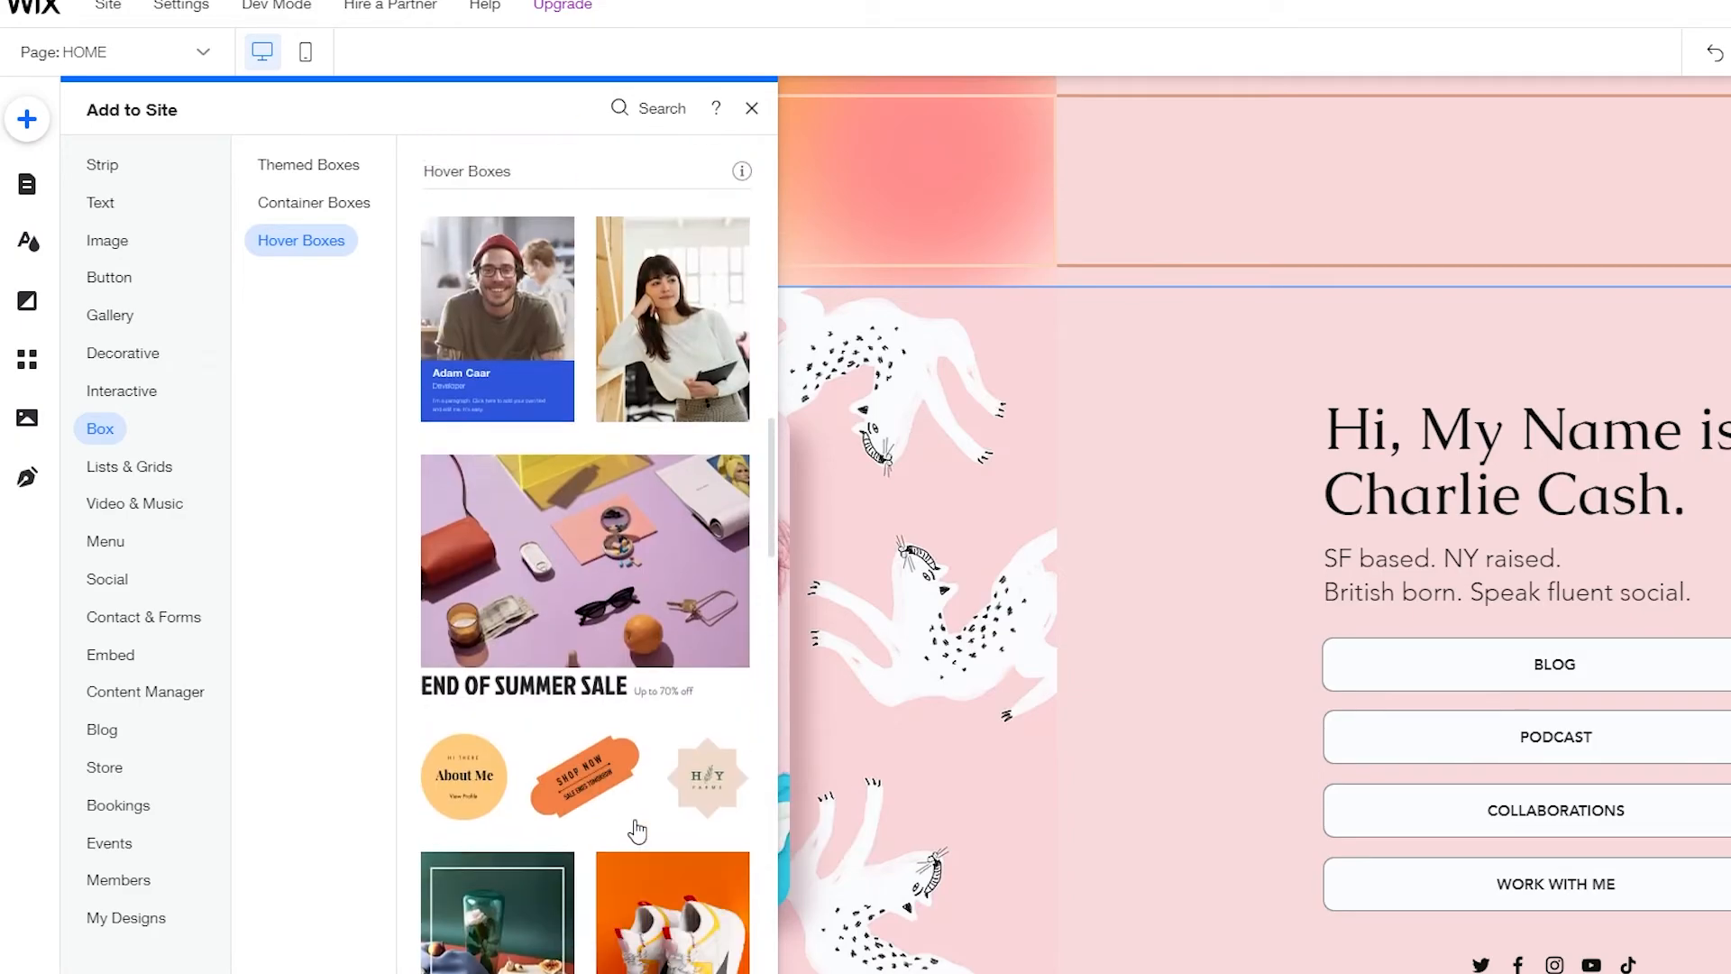
{"action": "scroll", "coordinate": [502, 522], "scroll_direction": "up", "scroll_amount": 12}
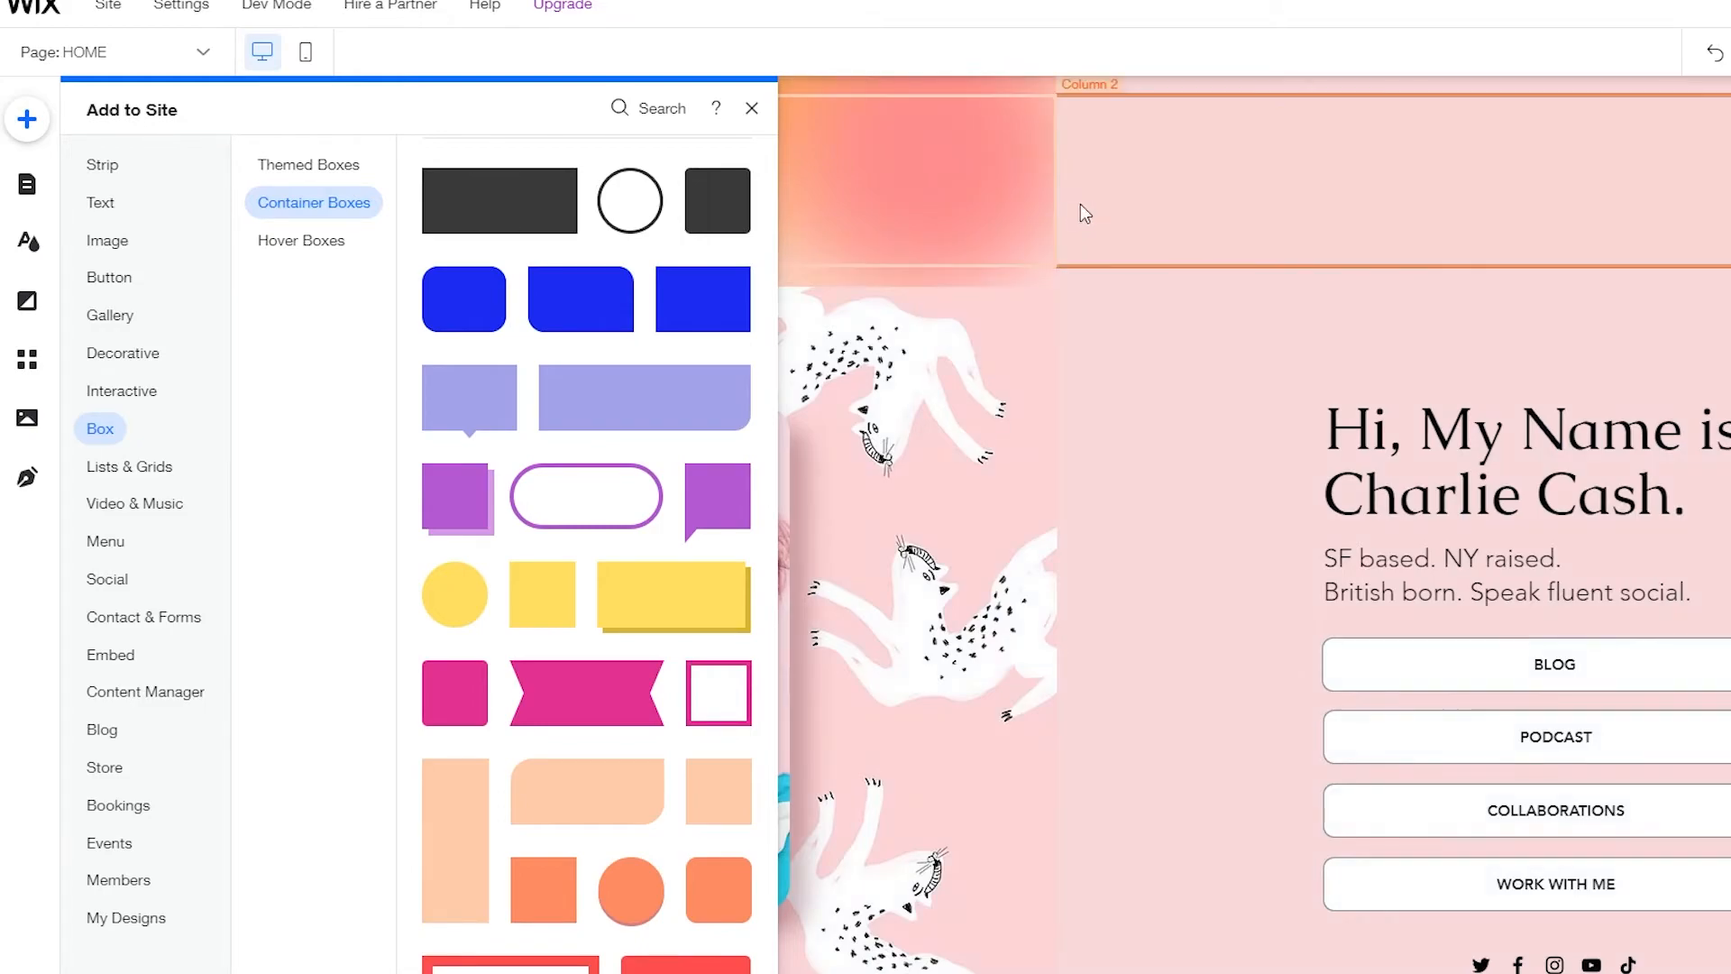
{"action": "left_click", "coordinate": [751, 108]}
{"action": "scroll", "coordinate": [1268, 425], "scroll_direction": "down", "scroll_amount": 2}
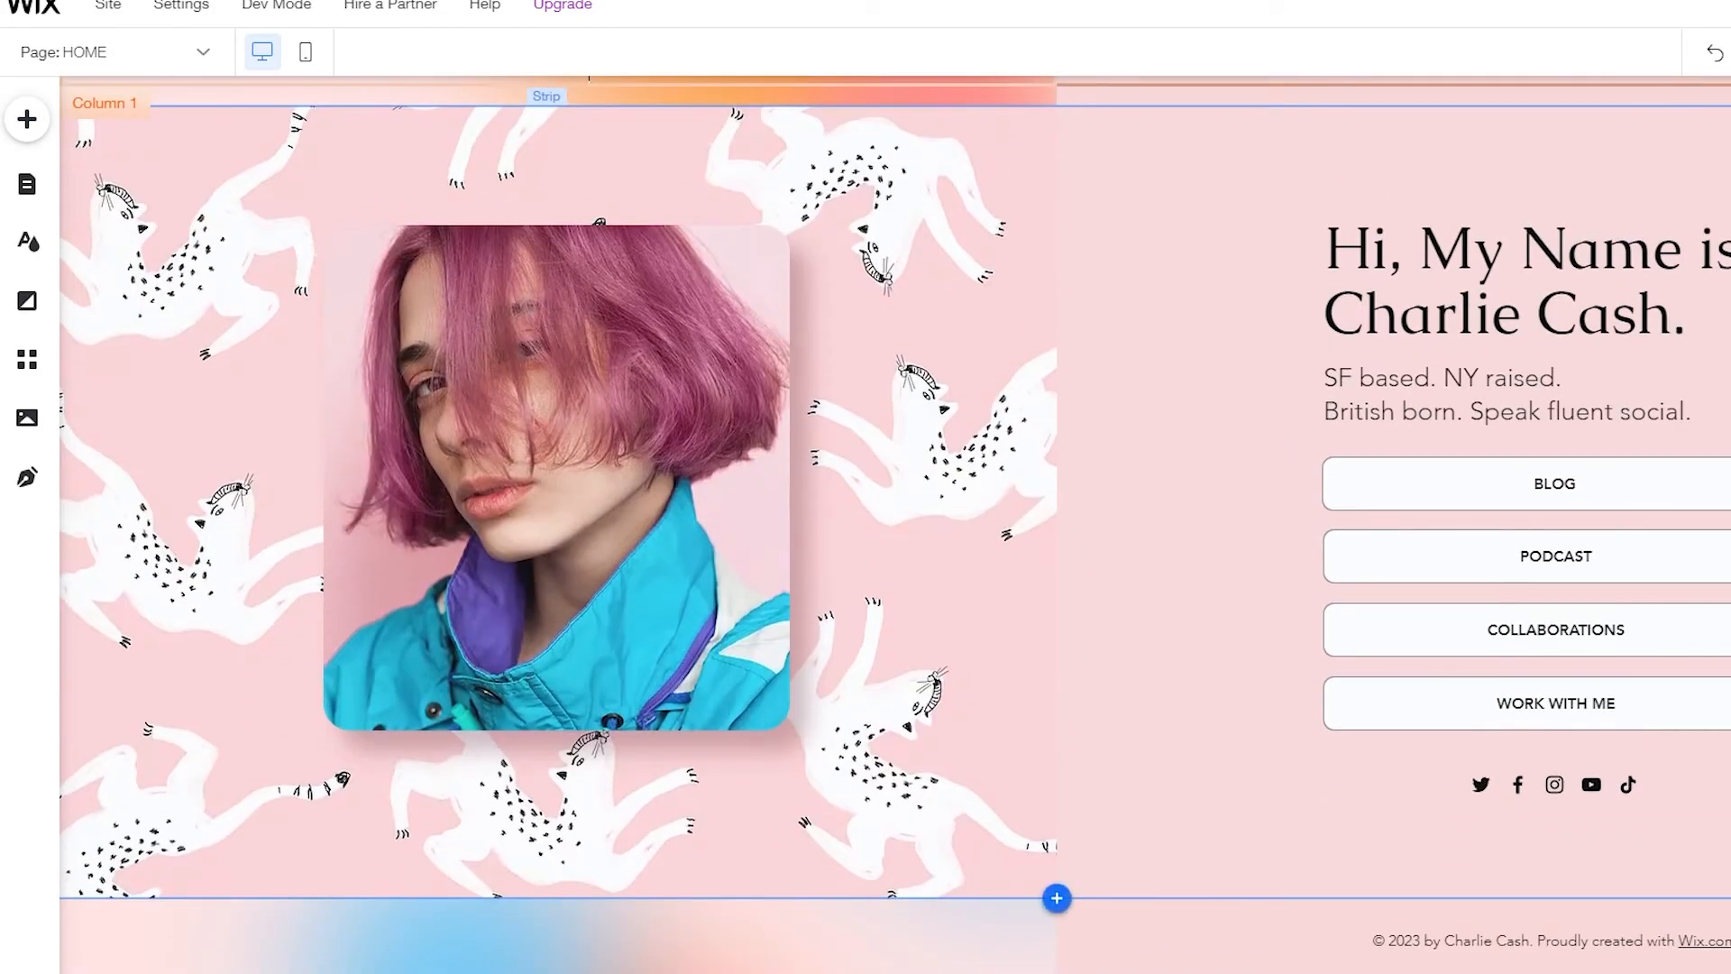
{"action": "scroll", "coordinate": [1181, 141], "scroll_direction": "up", "scroll_amount": 3}
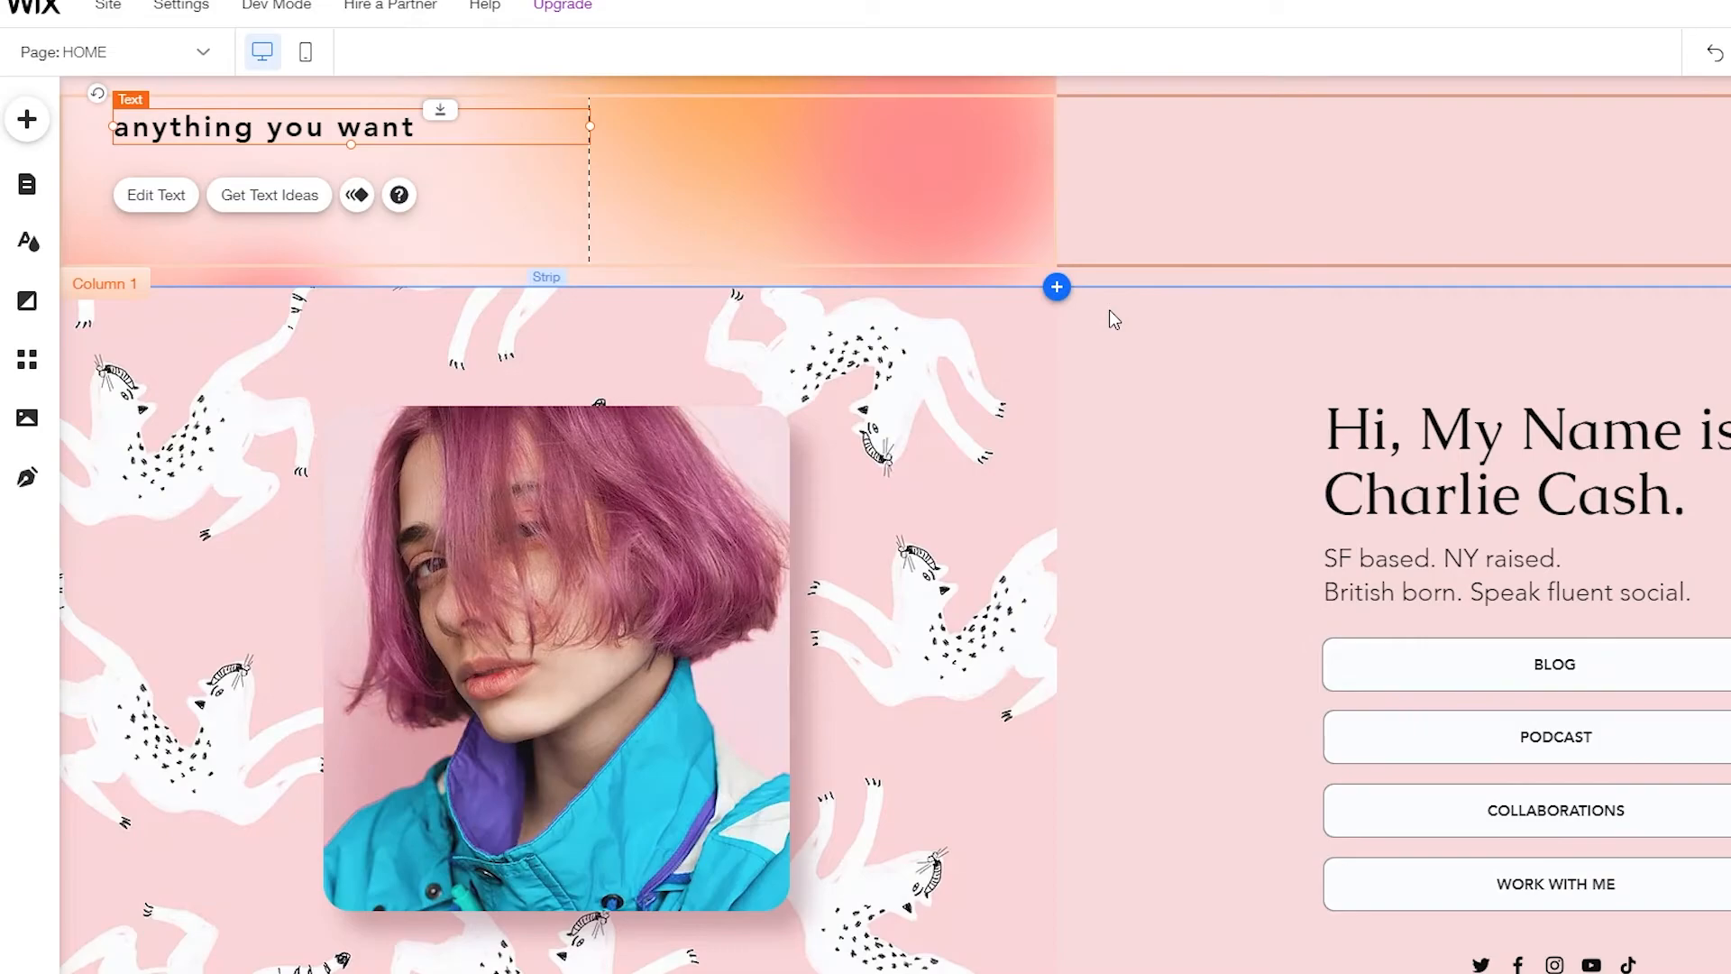
Step: Set the page background to the pink pattern with white spotted cats and check it around the strip
{"action": "left_click", "coordinate": [933, 622]}
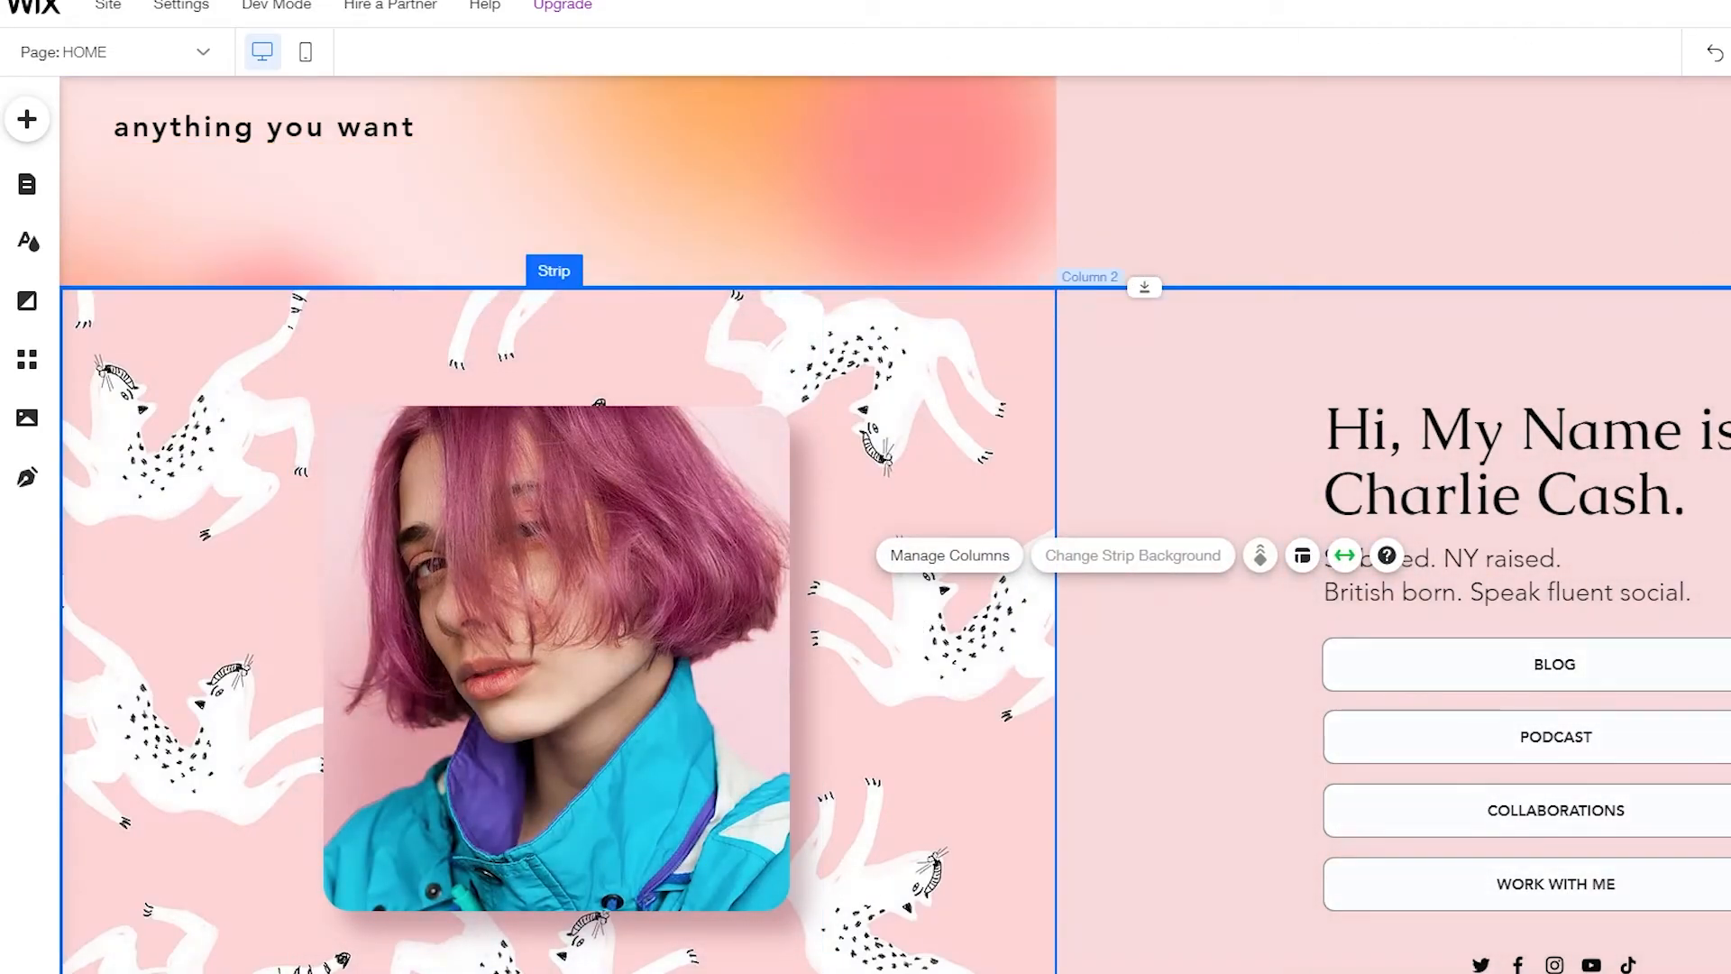
{"action": "scroll", "coordinate": [1281, 704], "scroll_direction": "down", "scroll_amount": 2}
{"action": "scroll", "coordinate": [361, 721], "scroll_direction": "up", "scroll_amount": 2}
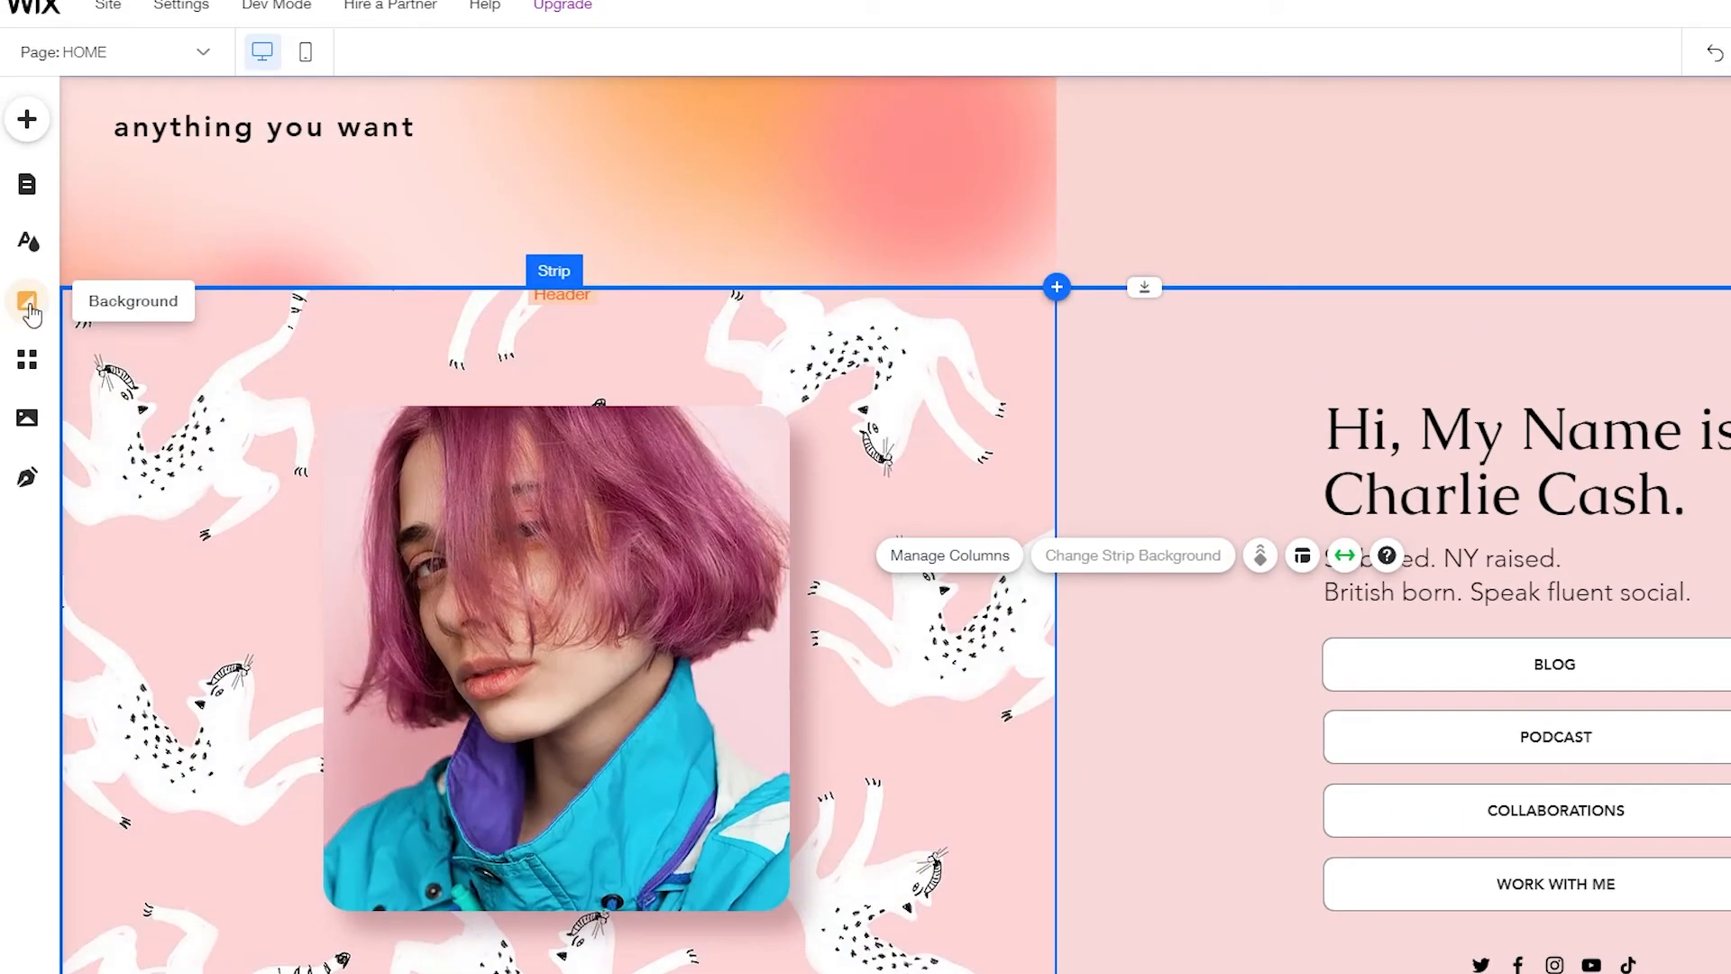
{"action": "left_click", "coordinate": [28, 311]}
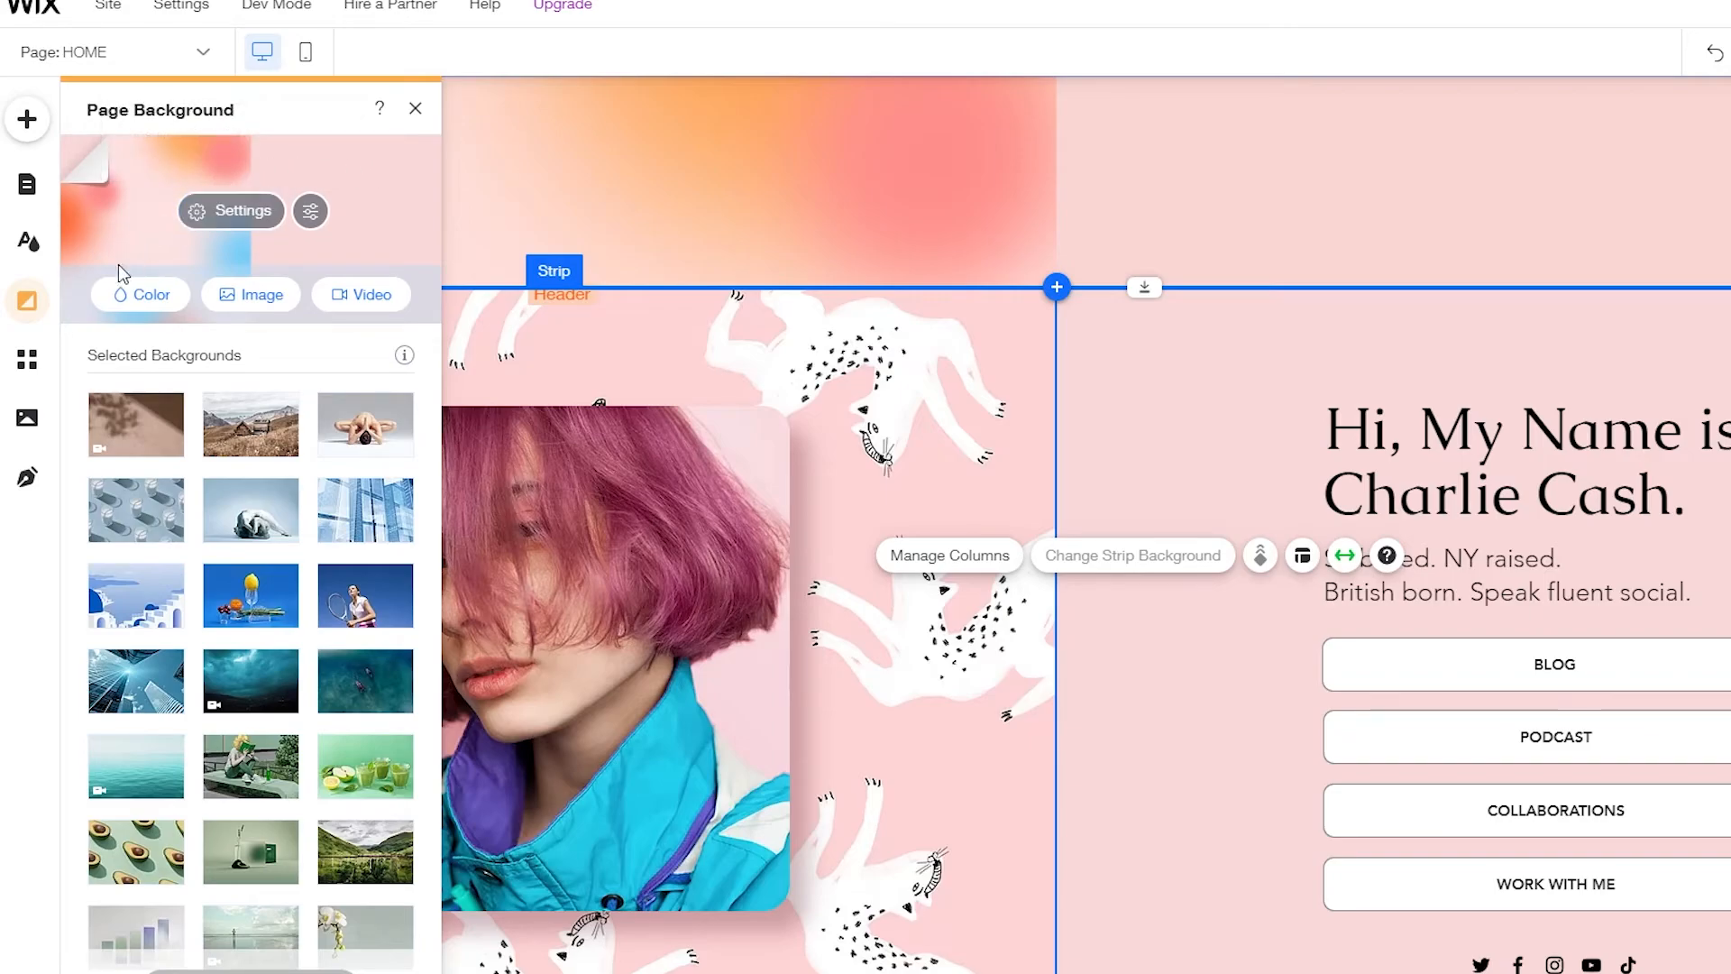
{"action": "scroll", "coordinate": [239, 595], "scroll_direction": "down", "scroll_amount": 5}
{"action": "mouse_move", "coordinate": [249, 611]}
{"action": "scroll", "coordinate": [249, 611], "scroll_direction": "down", "scroll_amount": 8}
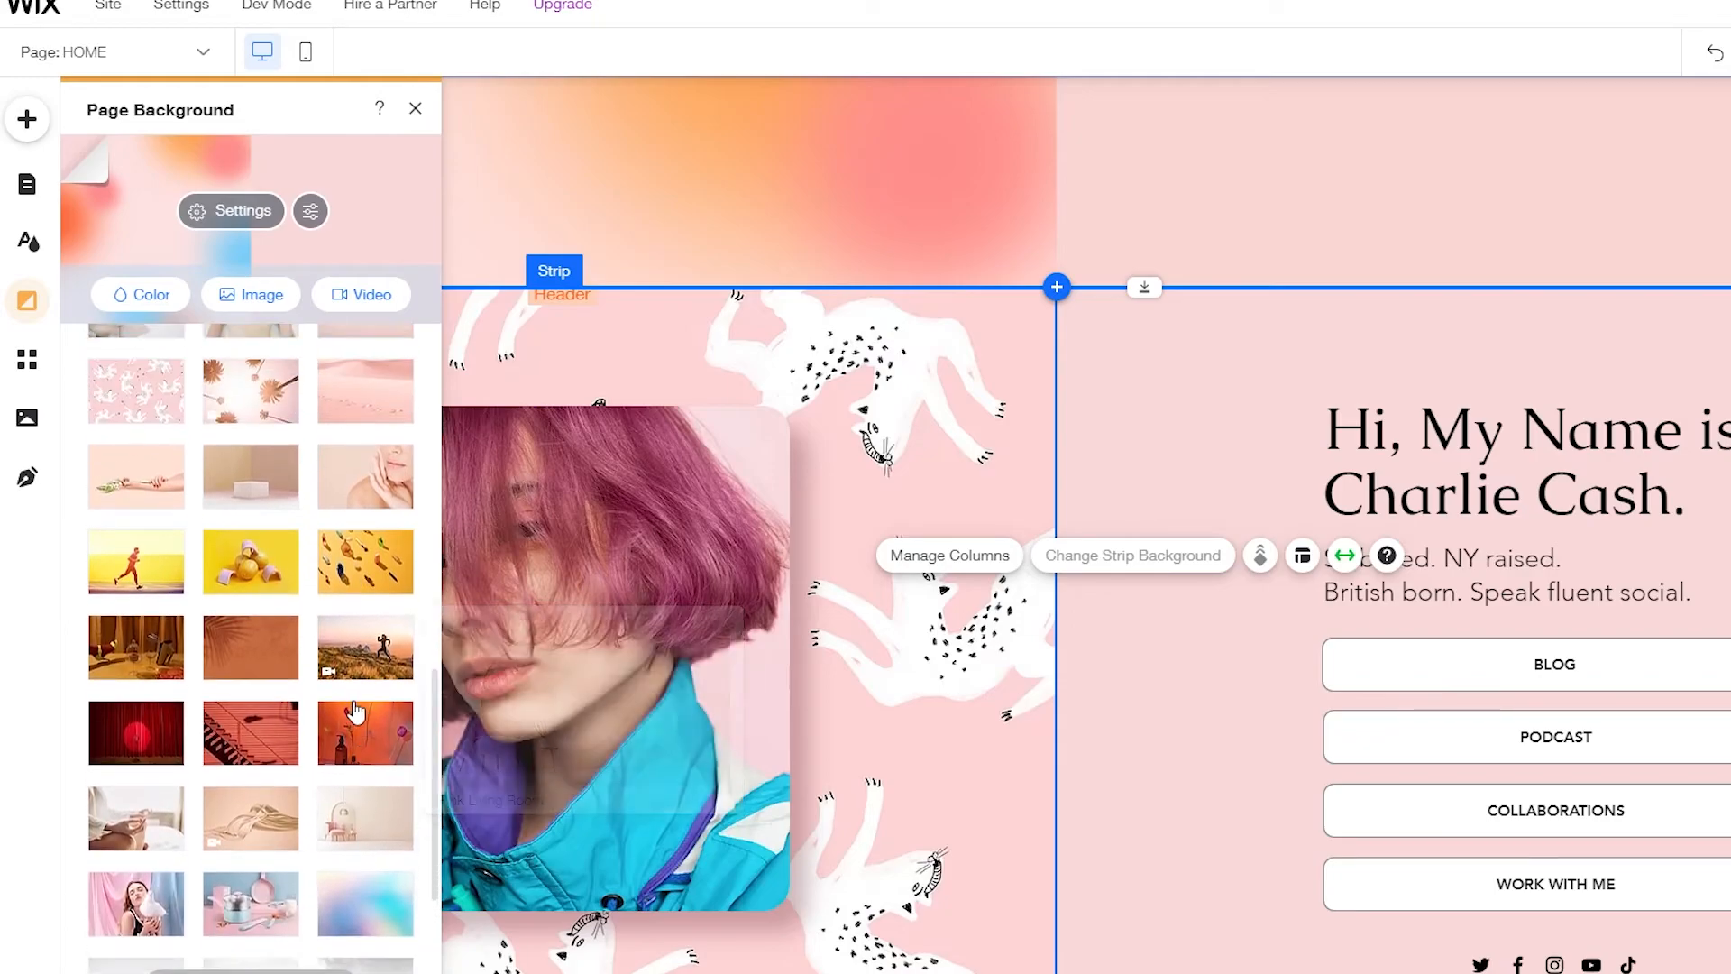
{"action": "scroll", "coordinate": [181, 637], "scroll_direction": "up", "scroll_amount": 4}
{"action": "left_click", "coordinate": [148, 614]}
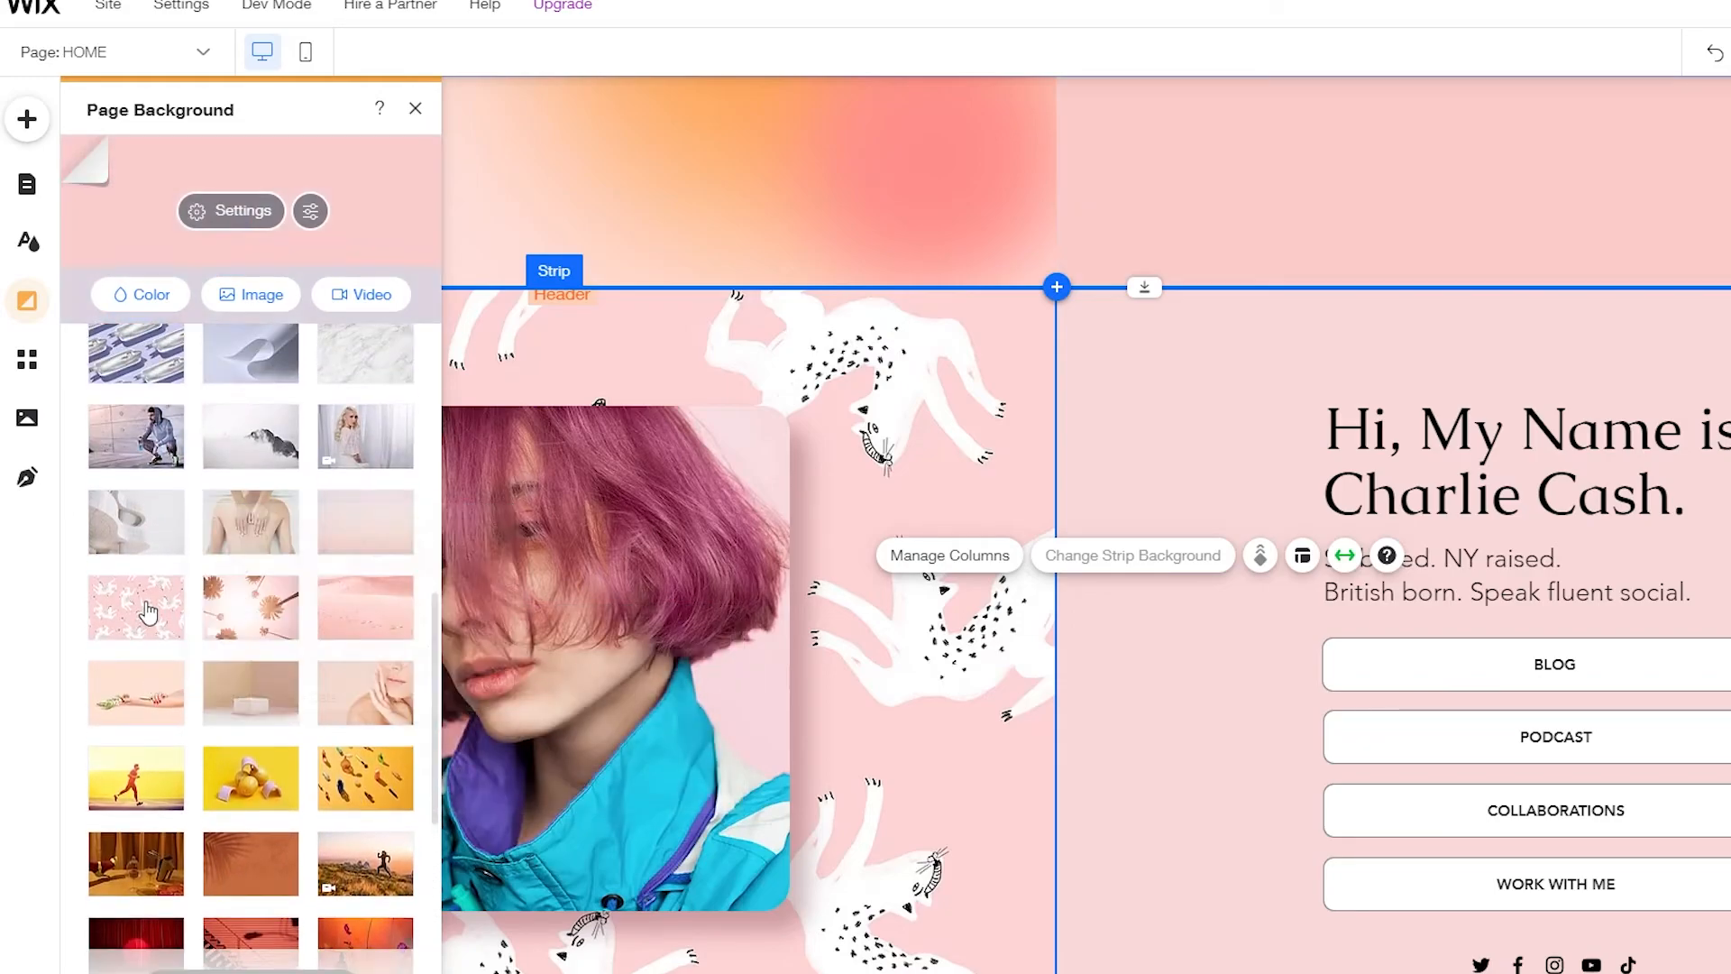
{"action": "scroll", "coordinate": [1069, 487], "scroll_direction": "down", "scroll_amount": 2}
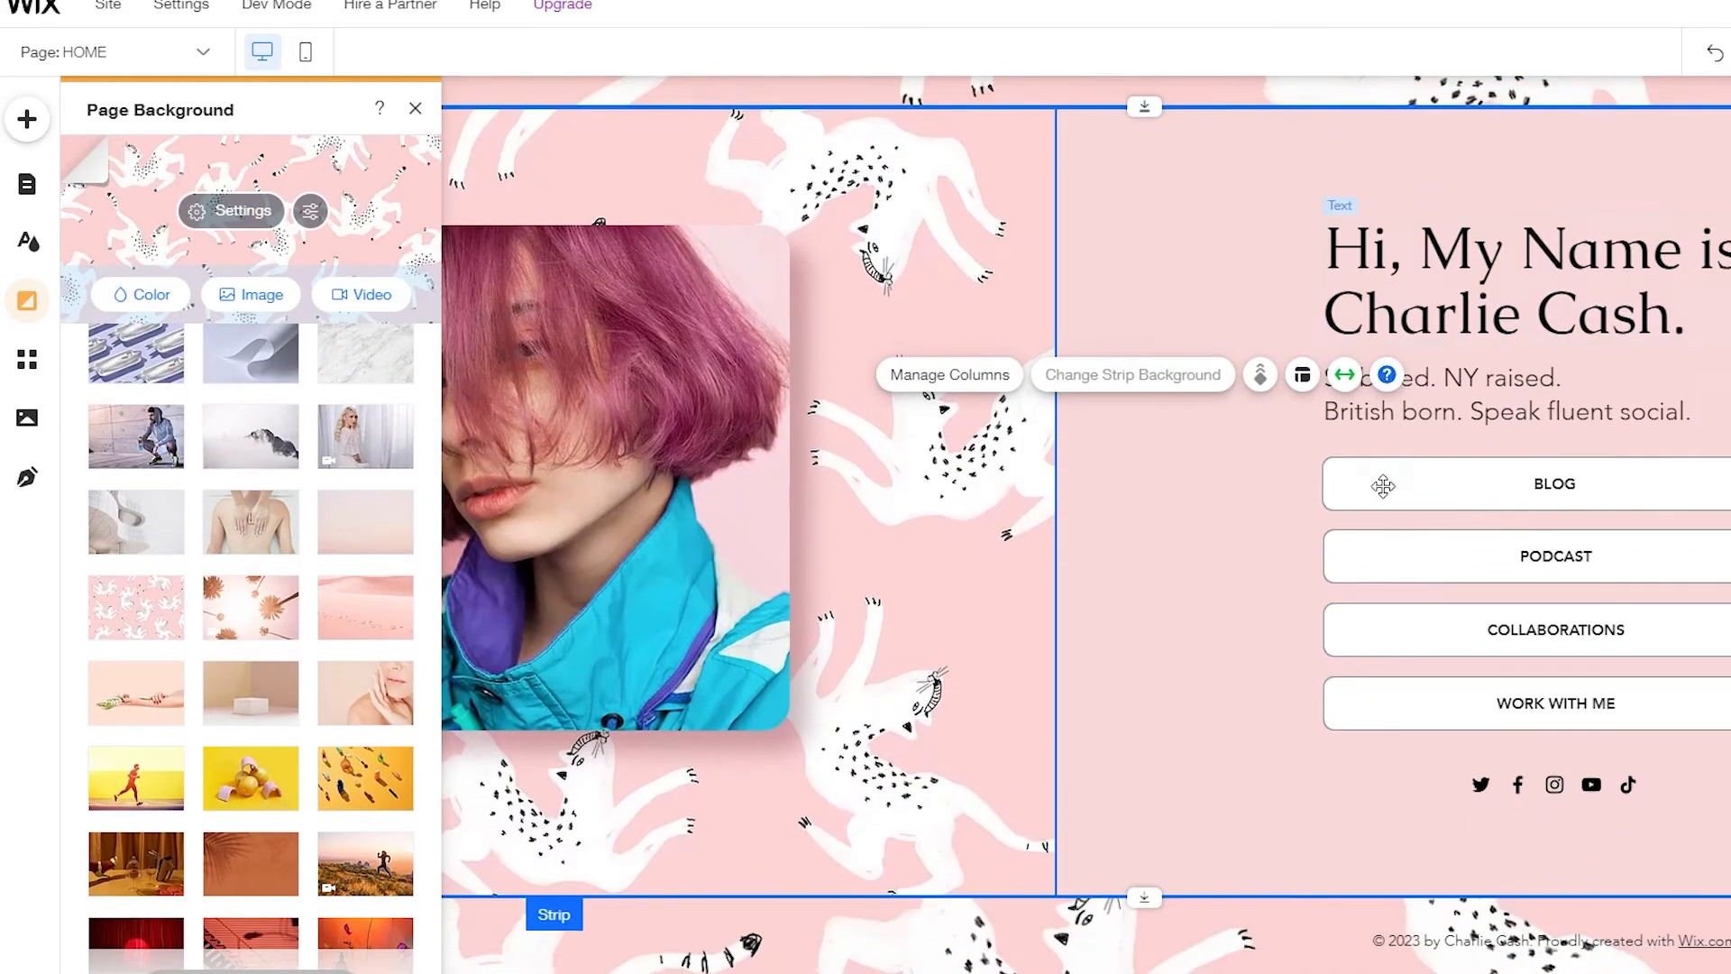
{"action": "scroll", "coordinate": [1069, 487], "scroll_direction": "up", "scroll_amount": 2}
{"action": "scroll", "coordinate": [1069, 487], "scroll_direction": "down", "scroll_amount": 2}
{"action": "scroll", "coordinate": [1068, 487], "scroll_direction": "up", "scroll_amount": 2}
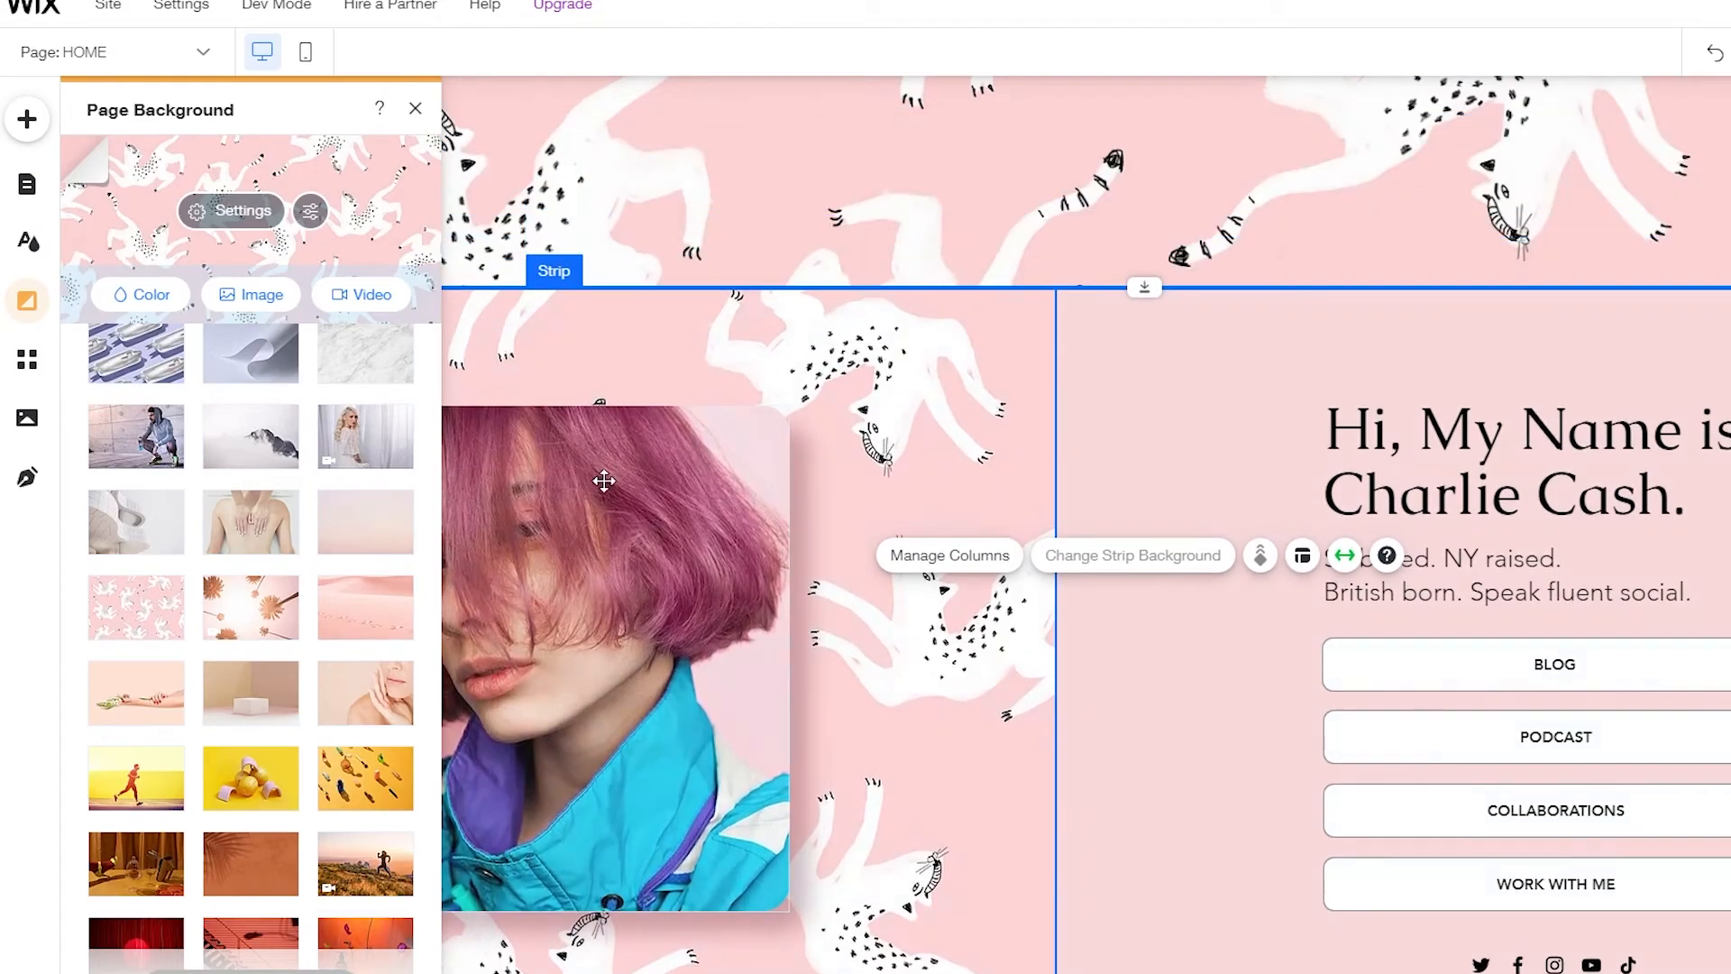
Step: Set the page background to the plain pale pink image from the selected backgrounds and close the background choices
{"action": "scroll", "coordinate": [406, 541], "scroll_direction": "up", "scroll_amount": 3}
{"action": "scroll", "coordinate": [421, 700], "scroll_direction": "up", "scroll_amount": 4}
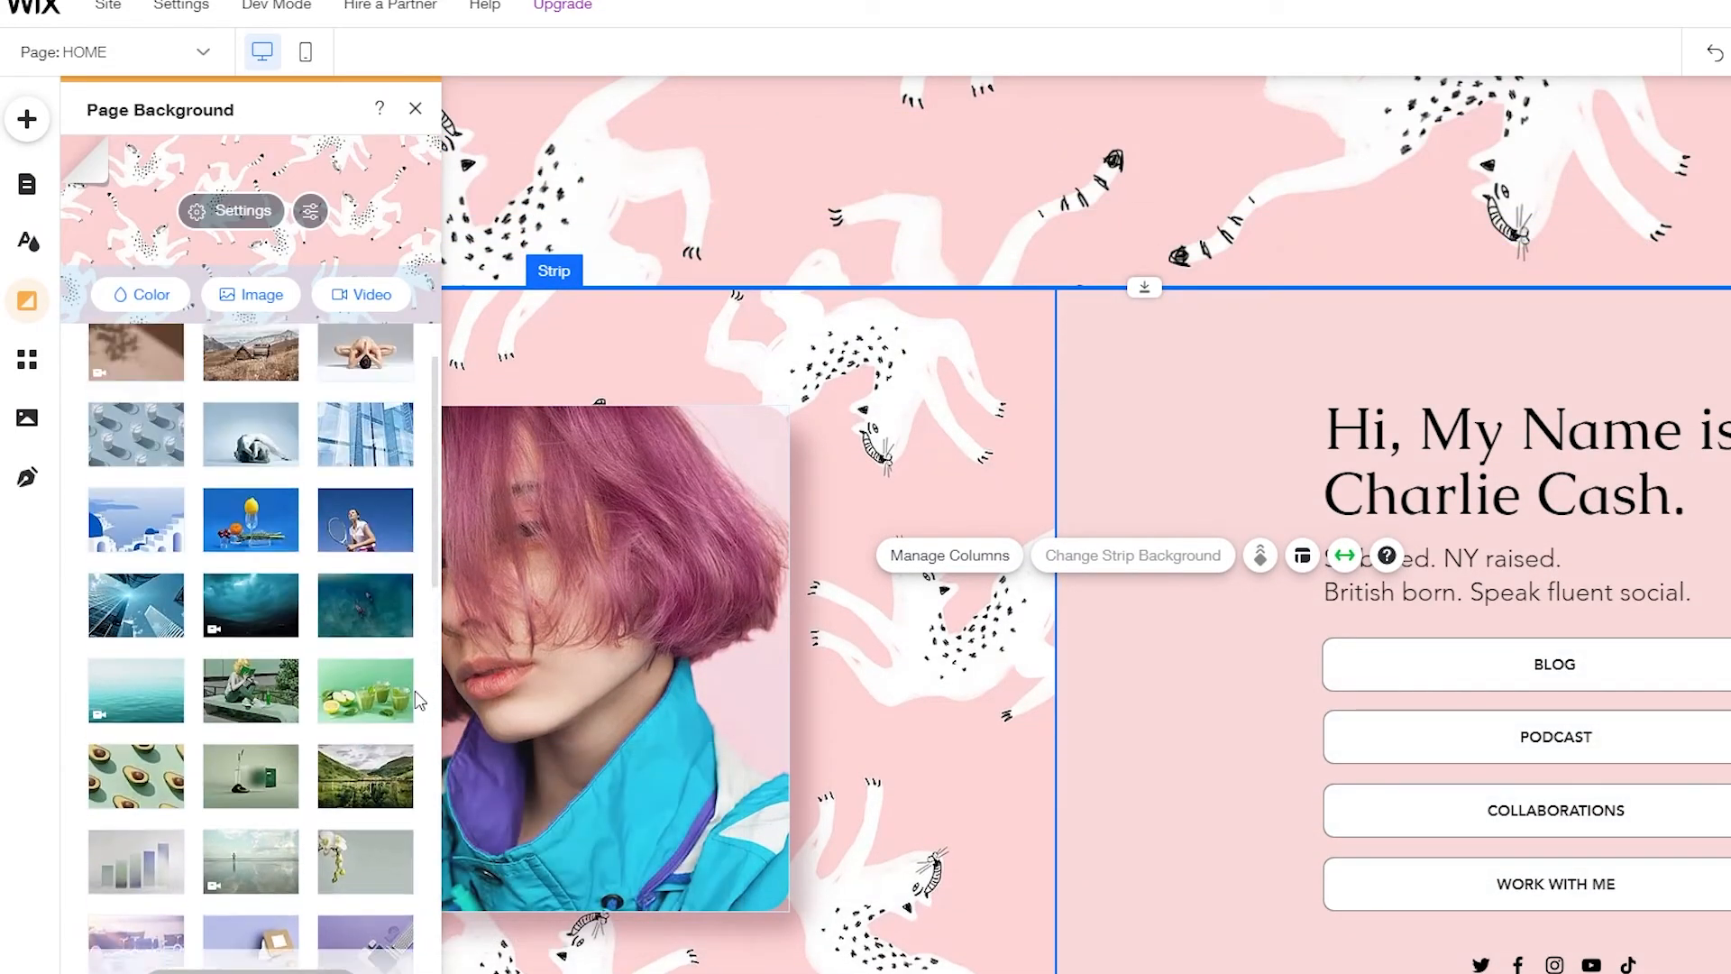
{"action": "scroll", "coordinate": [350, 644], "scroll_direction": "down", "scroll_amount": 5}
{"action": "scroll", "coordinate": [352, 647], "scroll_direction": "down", "scroll_amount": 3}
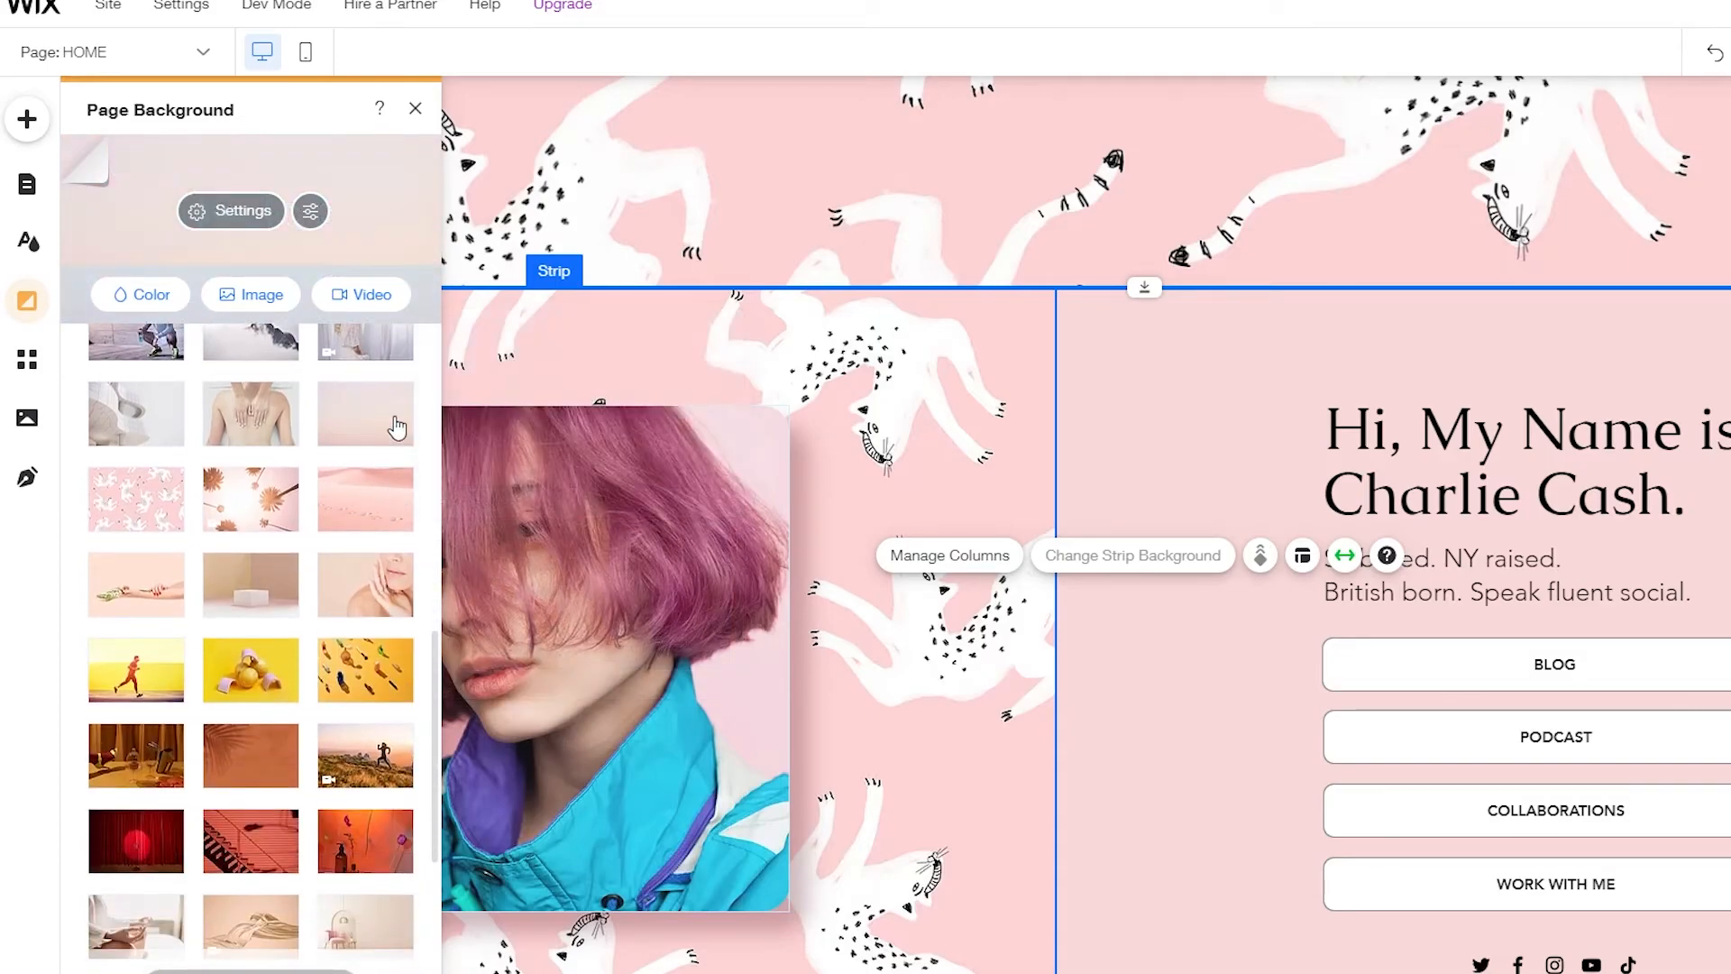
{"action": "scroll", "coordinate": [999, 839], "scroll_direction": "down", "scroll_amount": 2}
{"action": "scroll", "coordinate": [1000, 839], "scroll_direction": "up", "scroll_amount": 2}
{"action": "scroll", "coordinate": [1152, 862], "scroll_direction": "down", "scroll_amount": 2}
{"action": "scroll", "coordinate": [1151, 863], "scroll_direction": "up", "scroll_amount": 2}
{"action": "left_click", "coordinate": [796, 196]}
{"action": "scroll", "coordinate": [1112, 866], "scroll_direction": "down", "scroll_amount": 2}
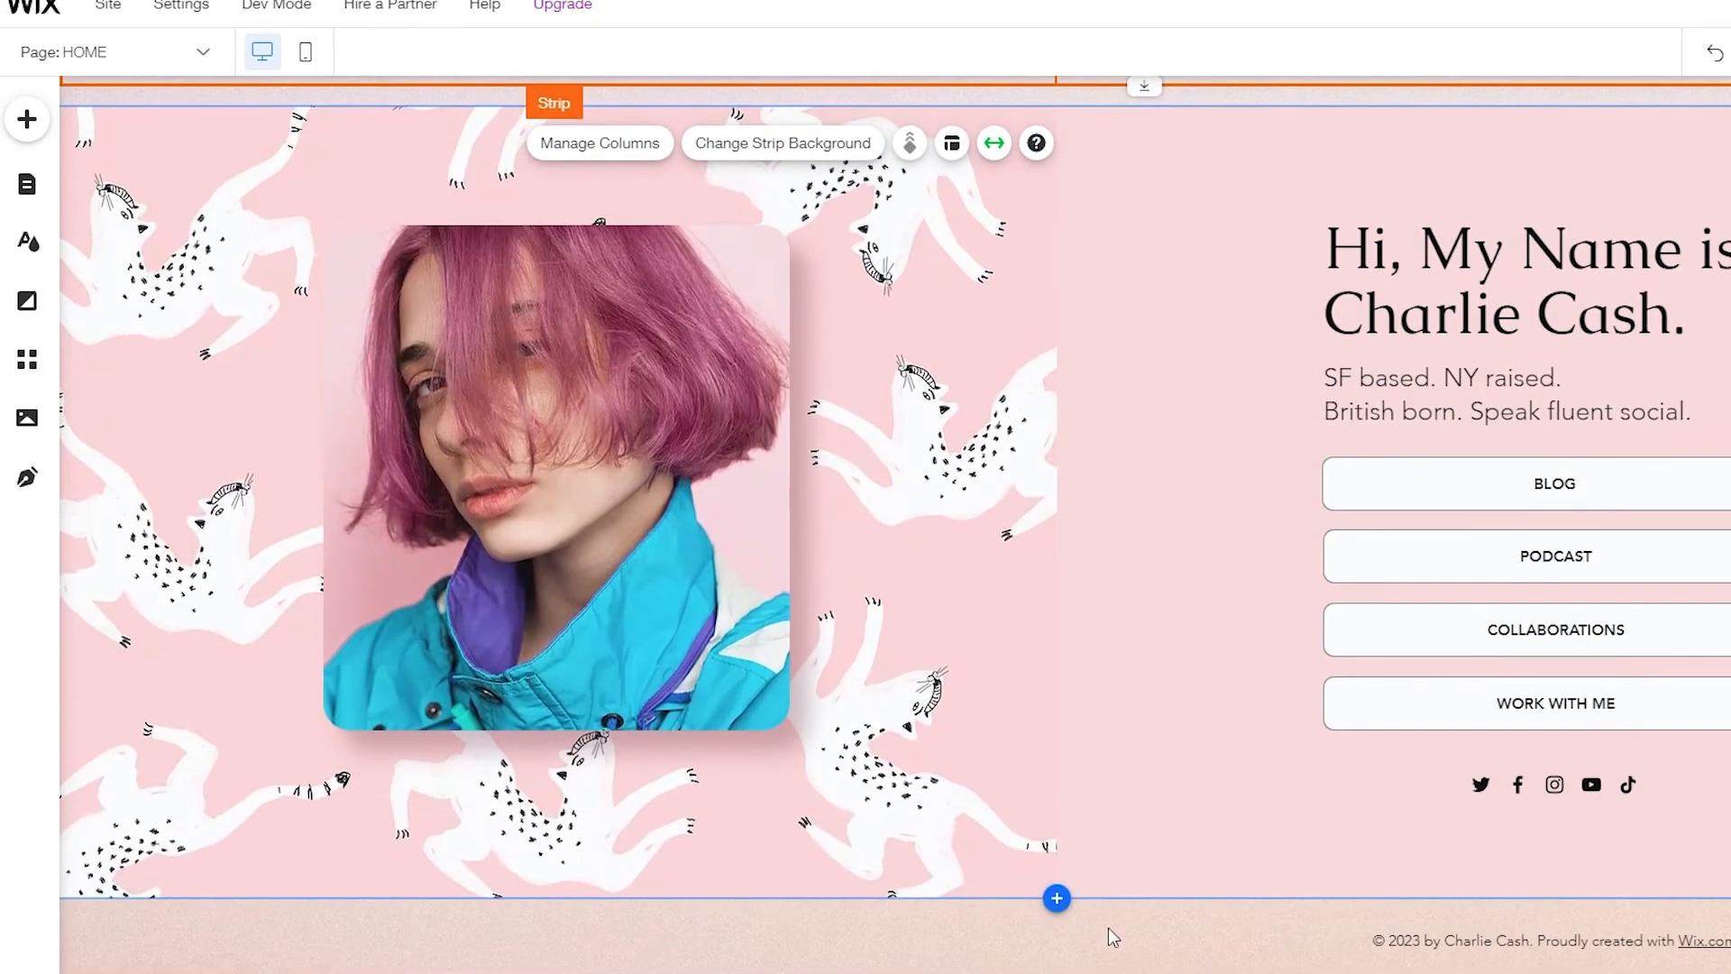
{"action": "scroll", "coordinate": [1062, 534], "scroll_direction": "up", "scroll_amount": 2}
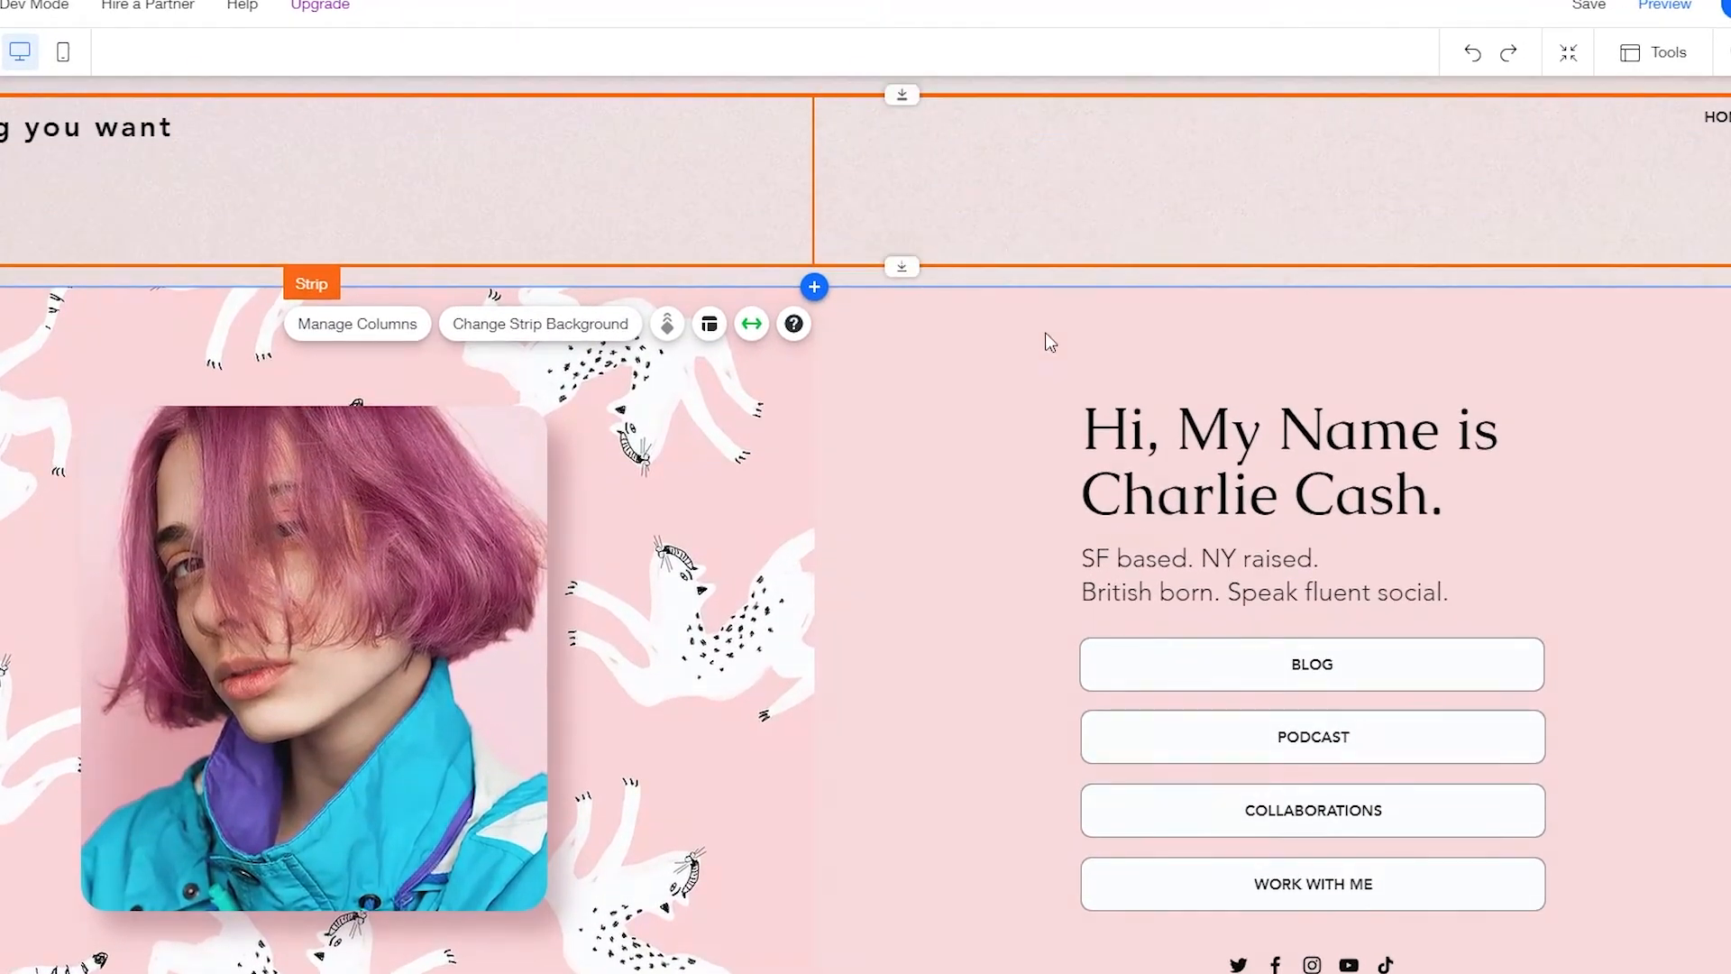
Step: Review the BLOG button's web address link and window option, then confirm the link settings and deselect the button
{"action": "left_click", "coordinate": [1143, 665]}
{"action": "left_click", "coordinate": [1533, 348]}
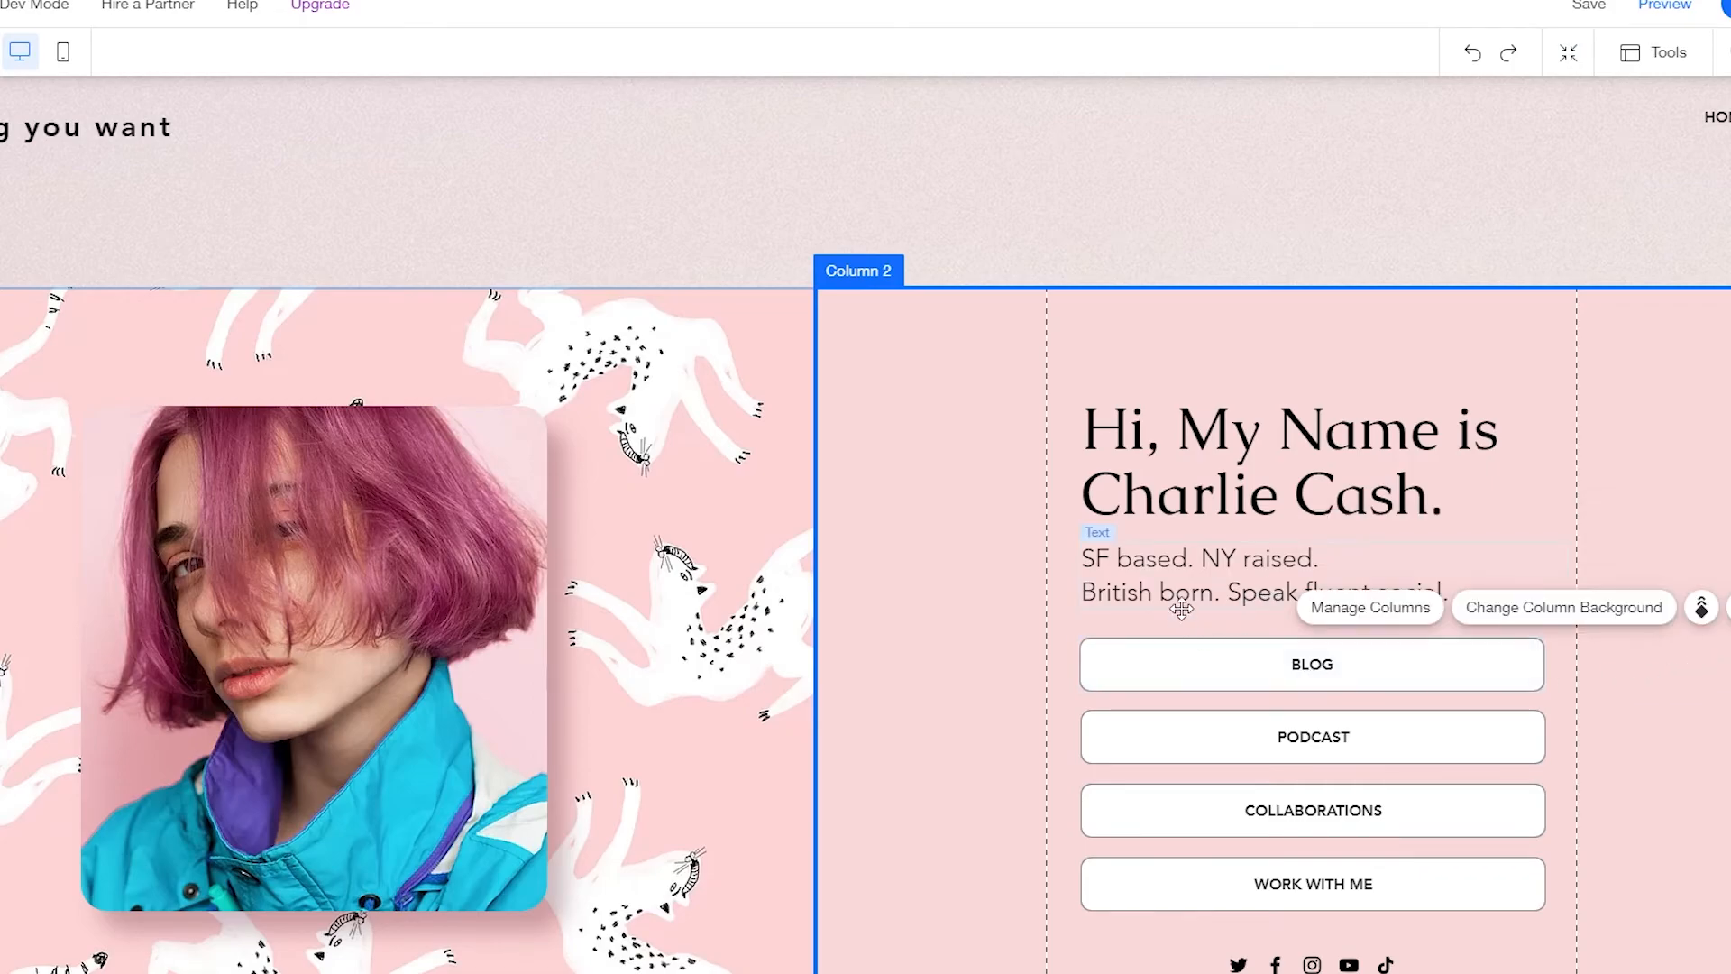
{"action": "left_click", "coordinate": [1318, 670]}
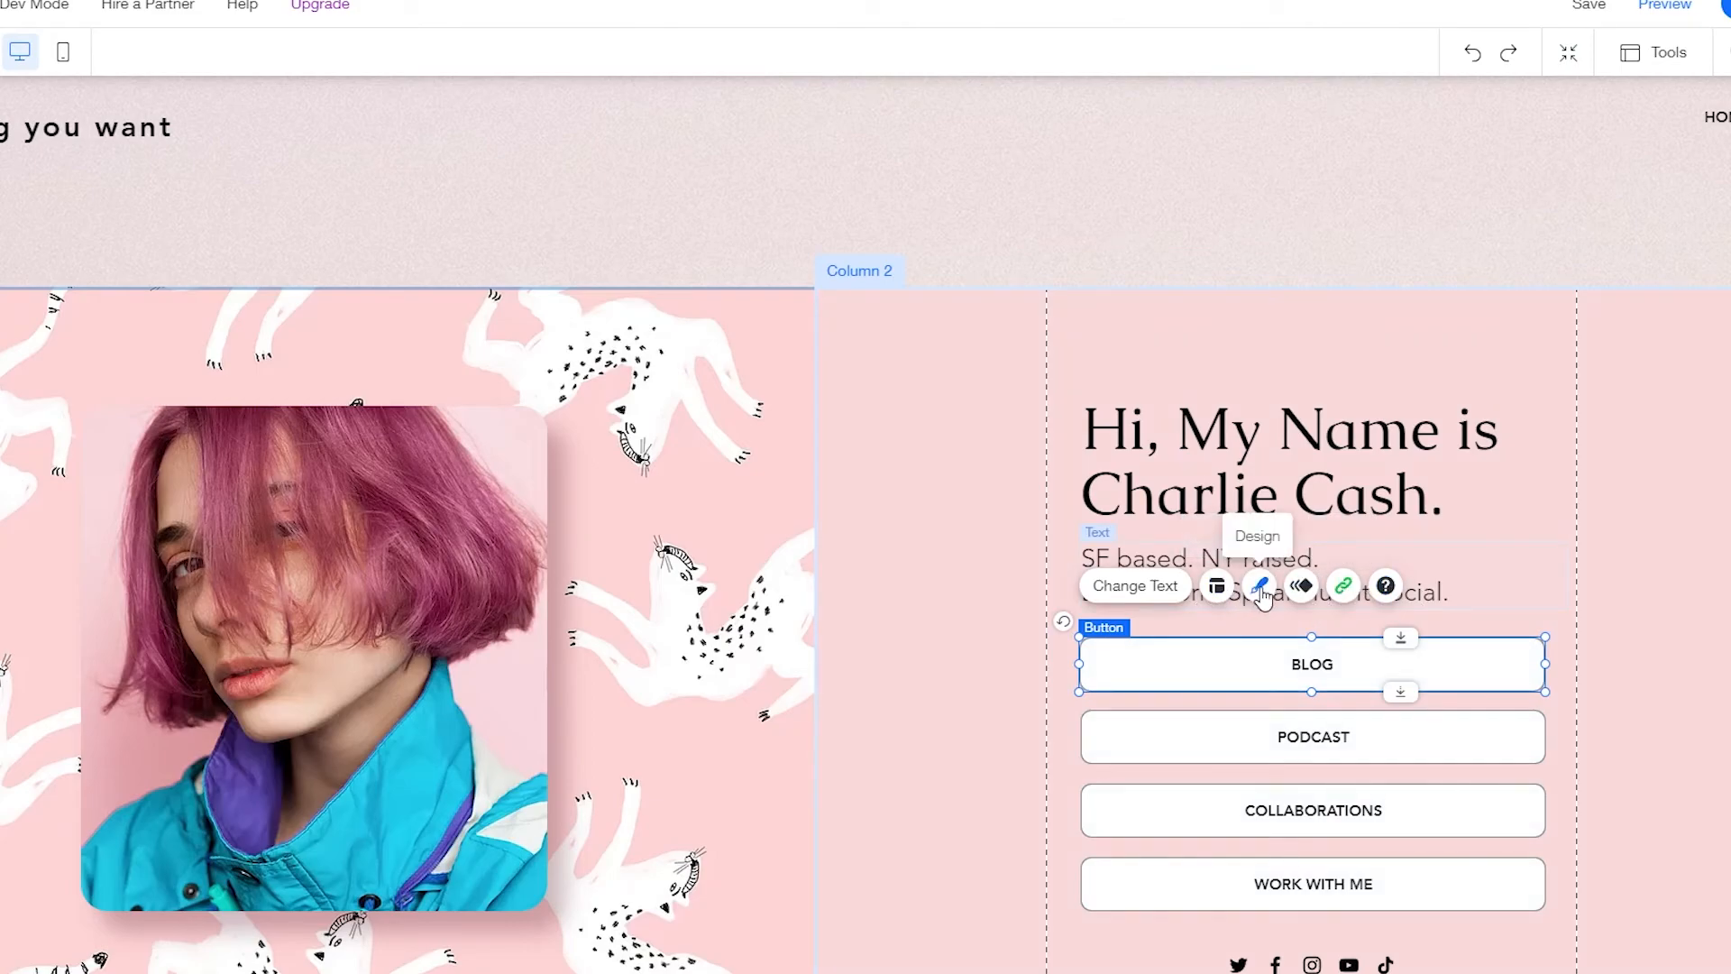
{"action": "left_click", "coordinate": [1345, 587]}
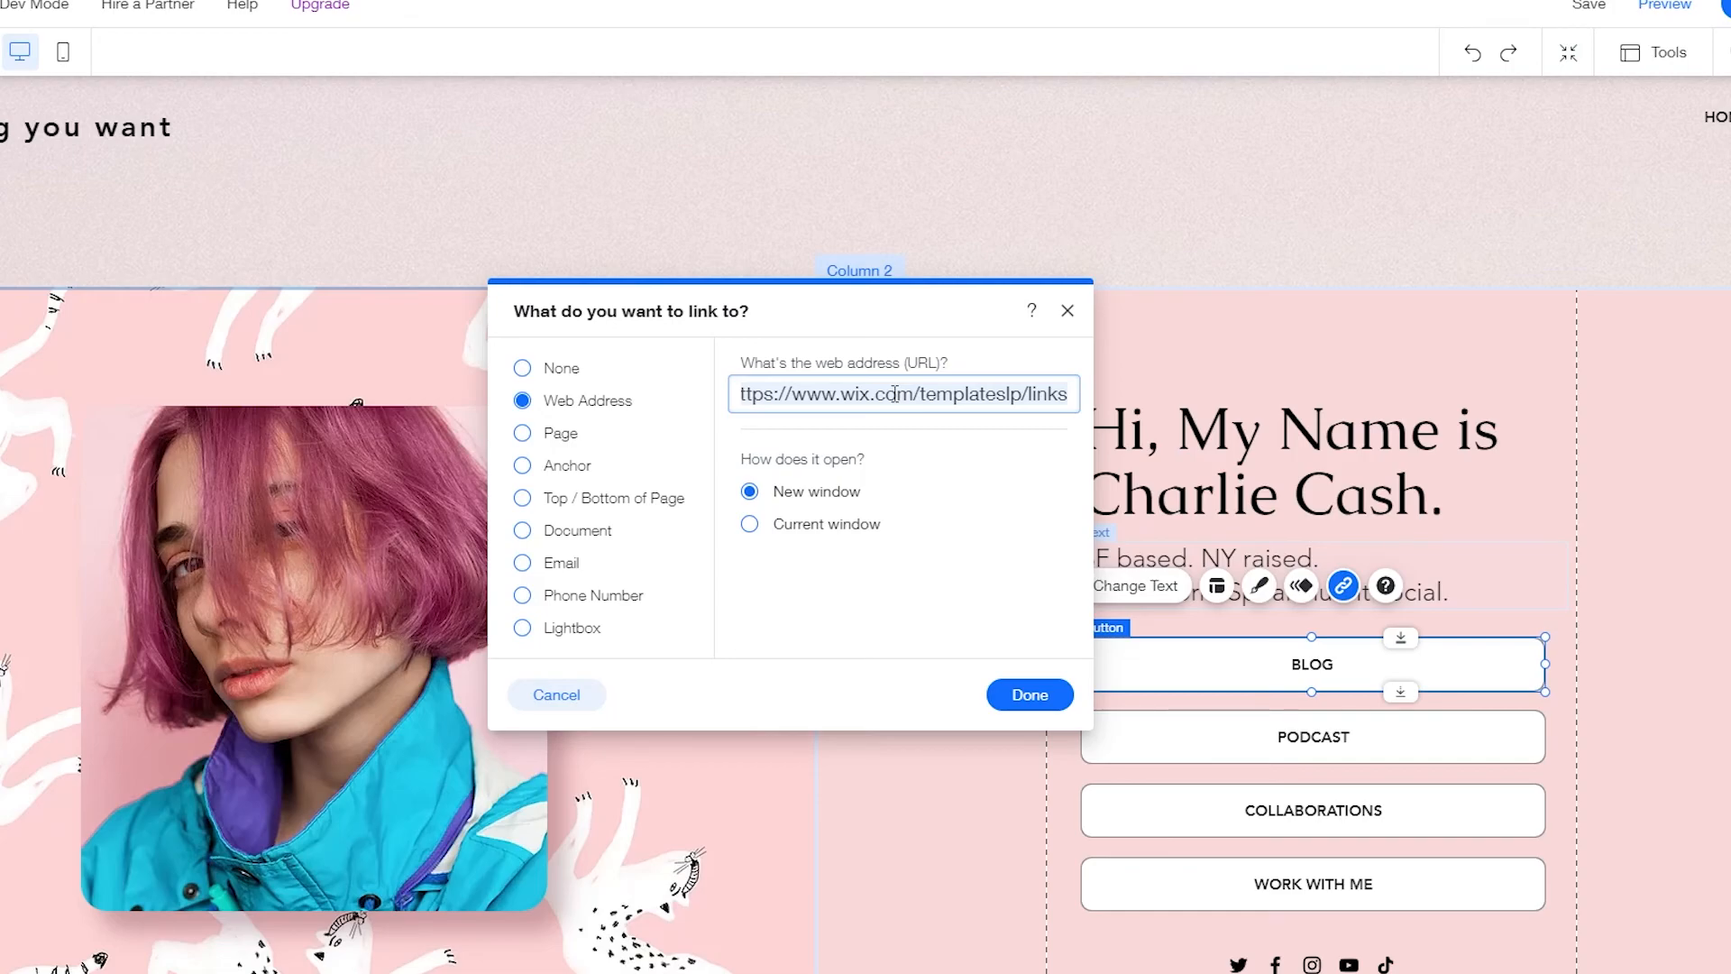
{"action": "left_click", "coordinate": [1030, 696]}
{"action": "left_click", "coordinate": [1553, 701]}
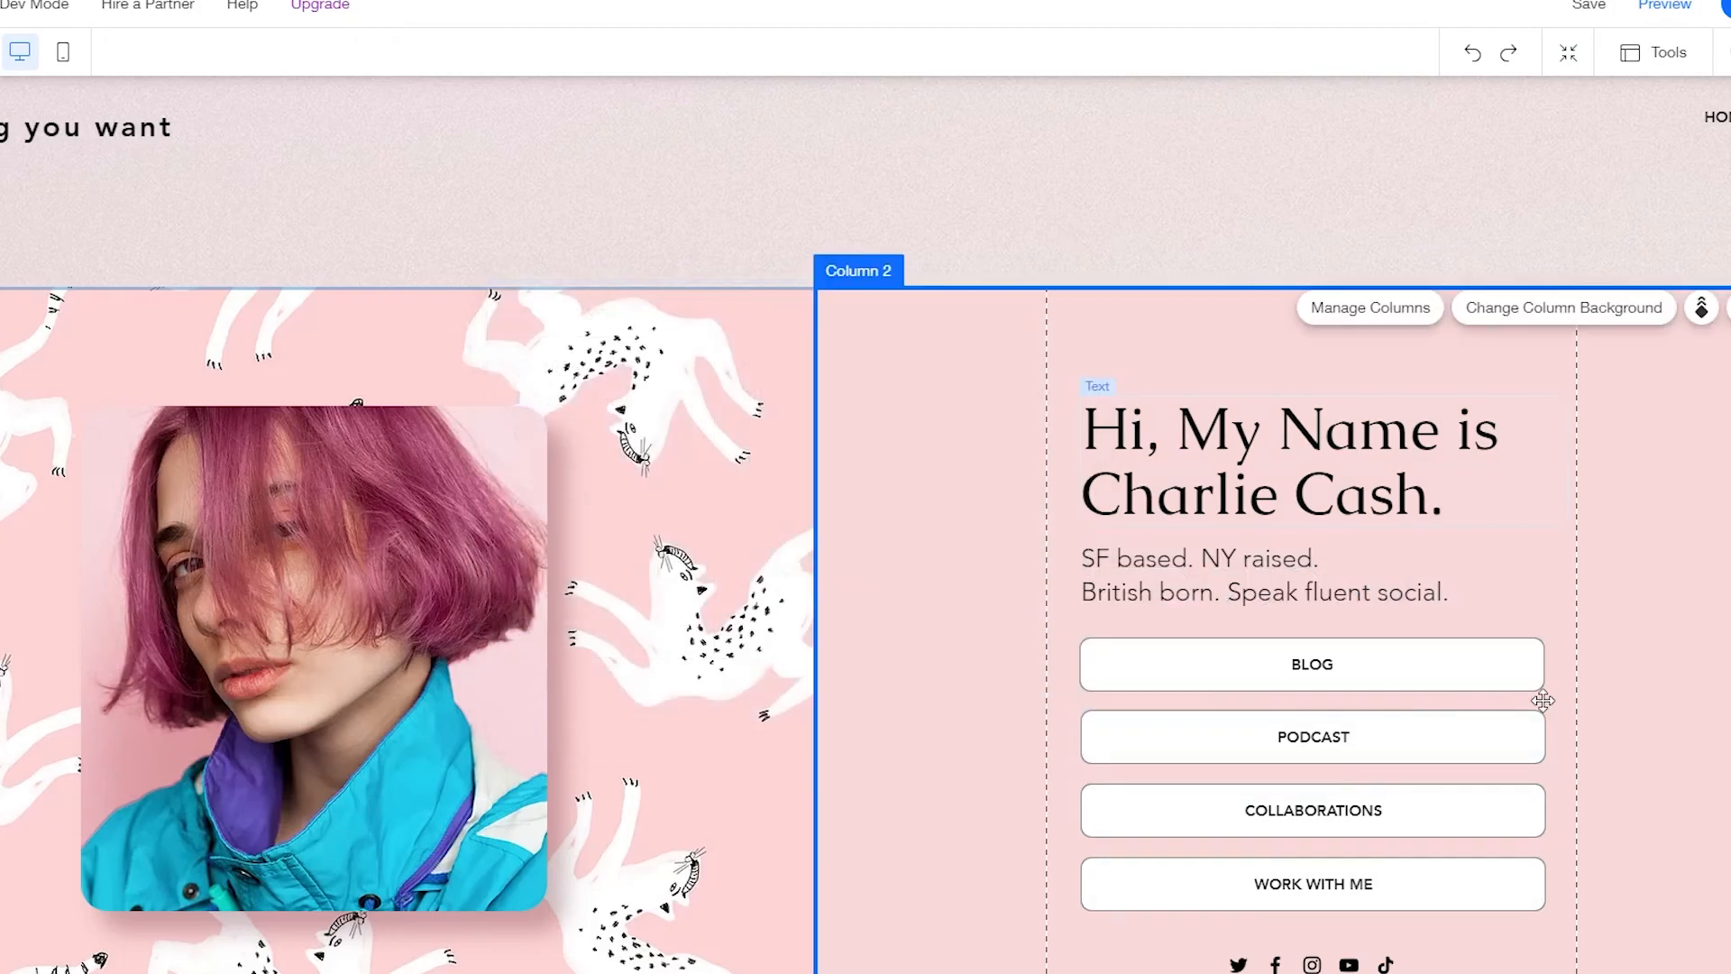